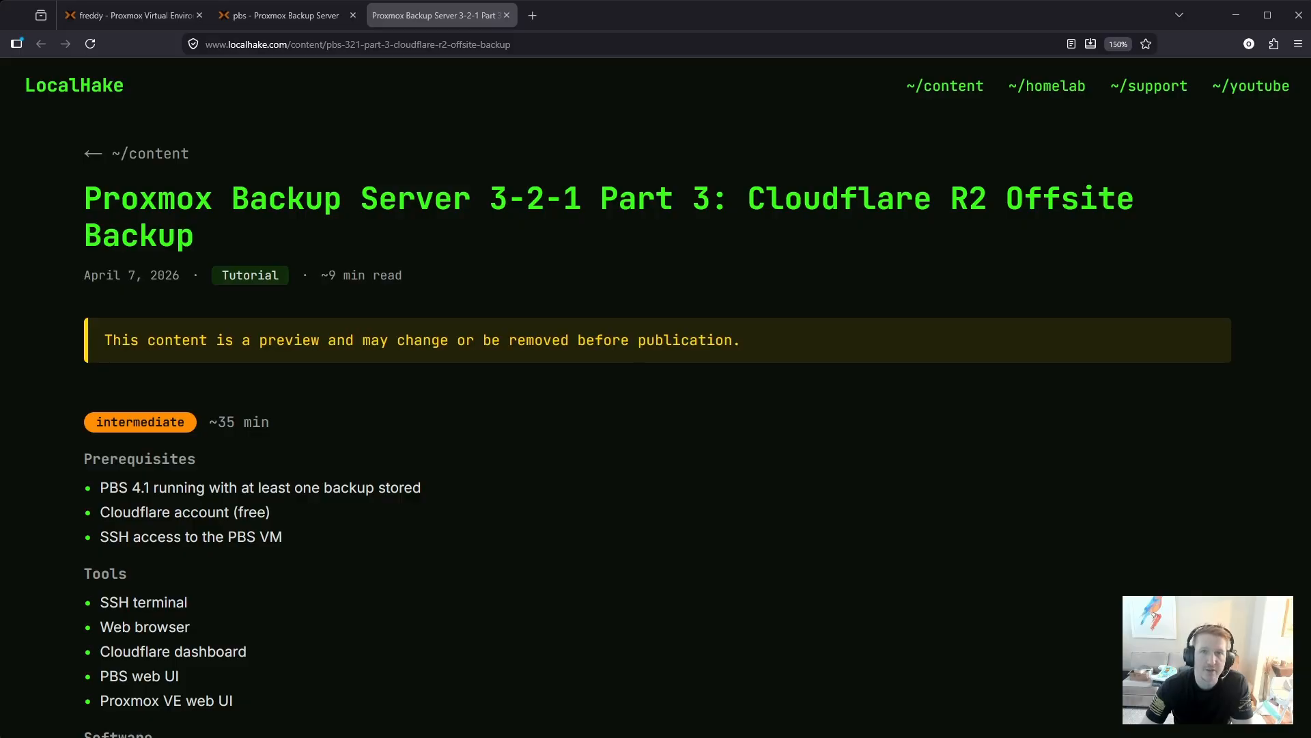
- Skim the Cloudflare R2 offsite backup guide through its bucket and API token instructions and return to the beginning of the article
scroll(655, 424, down, 20)
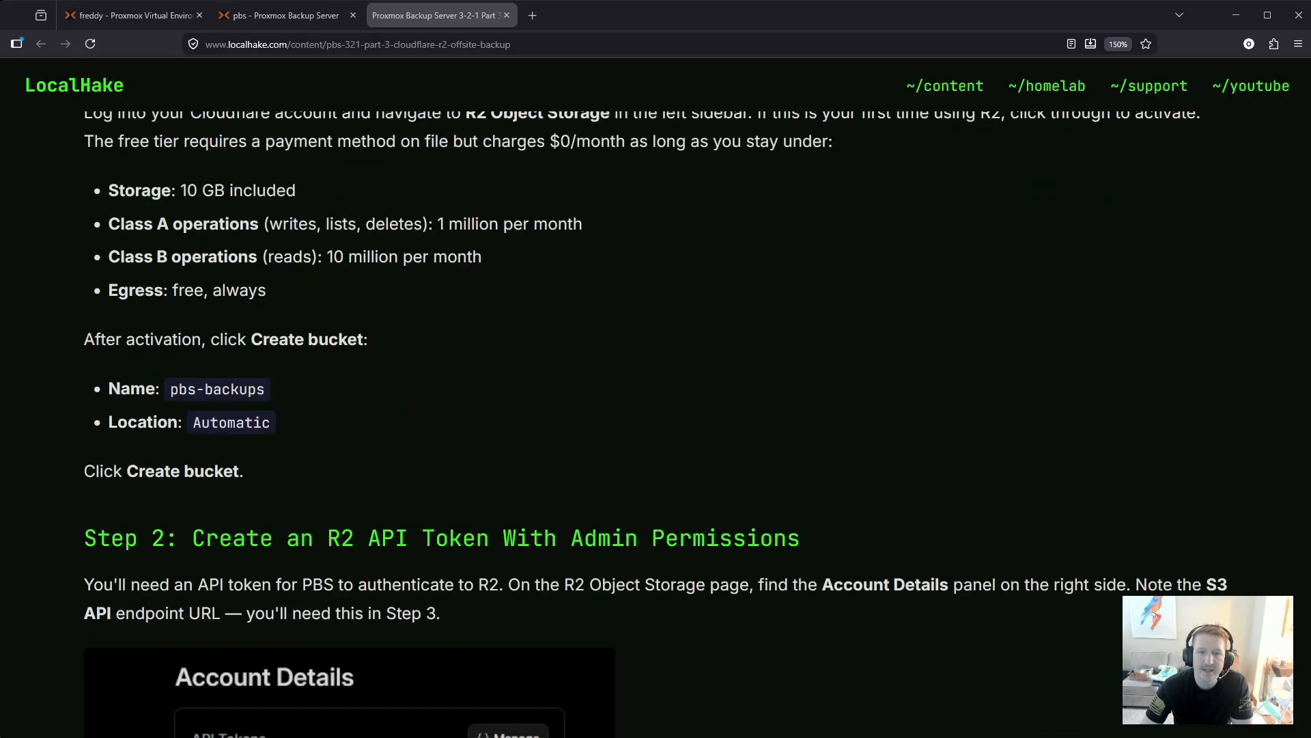
scroll(655, 423, up, 4)
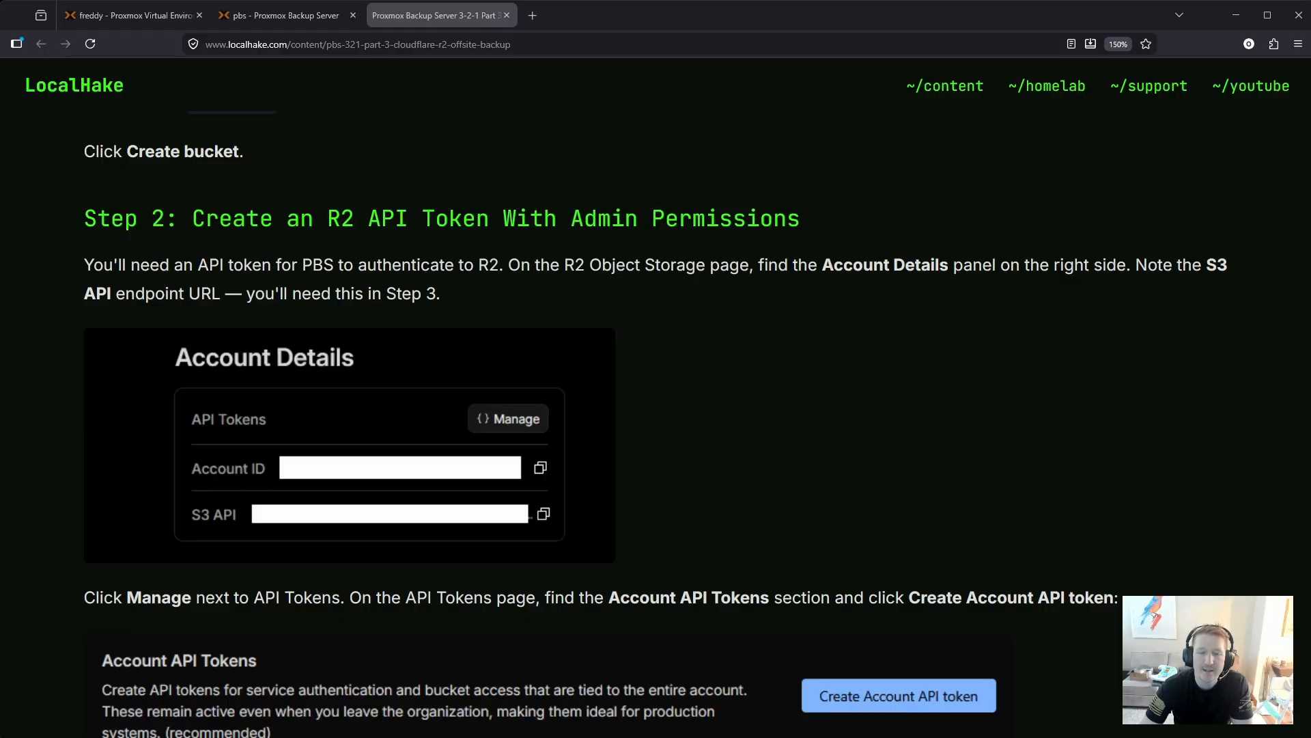
scroll(656, 424, down, 3)
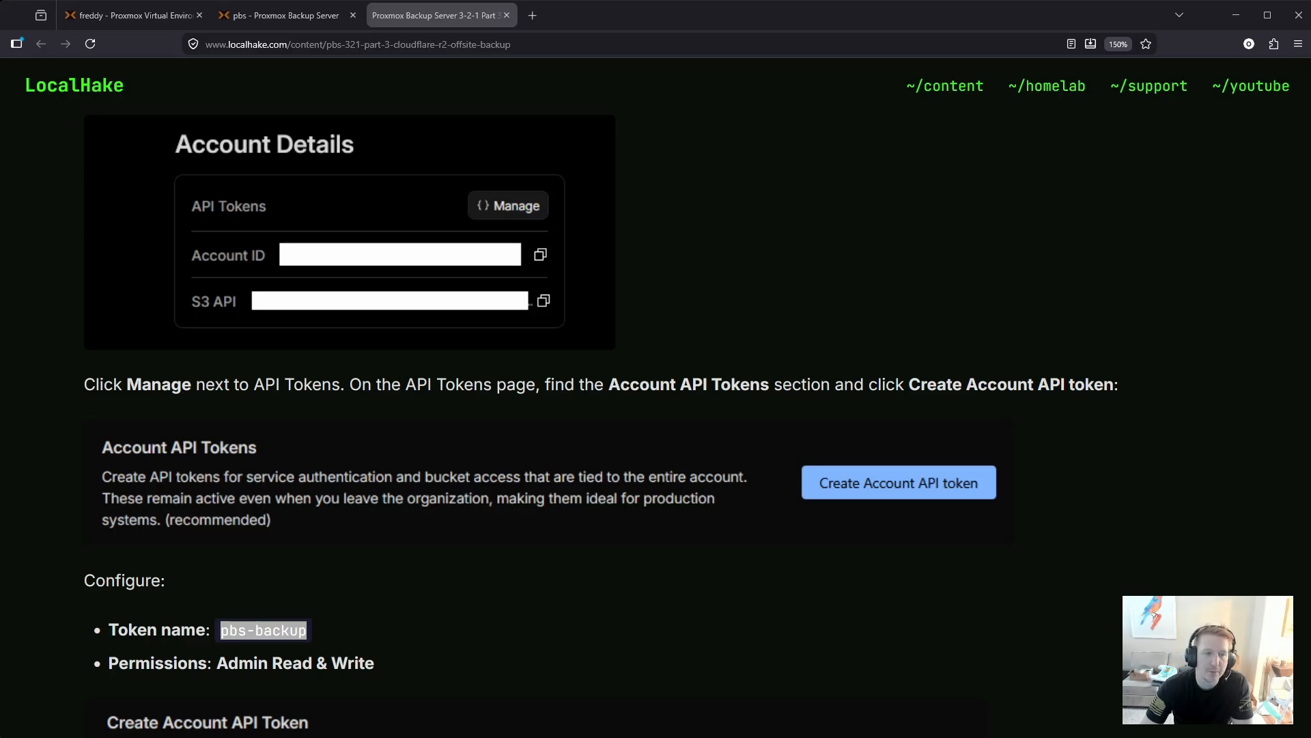
scroll(601, 422, up, 2)
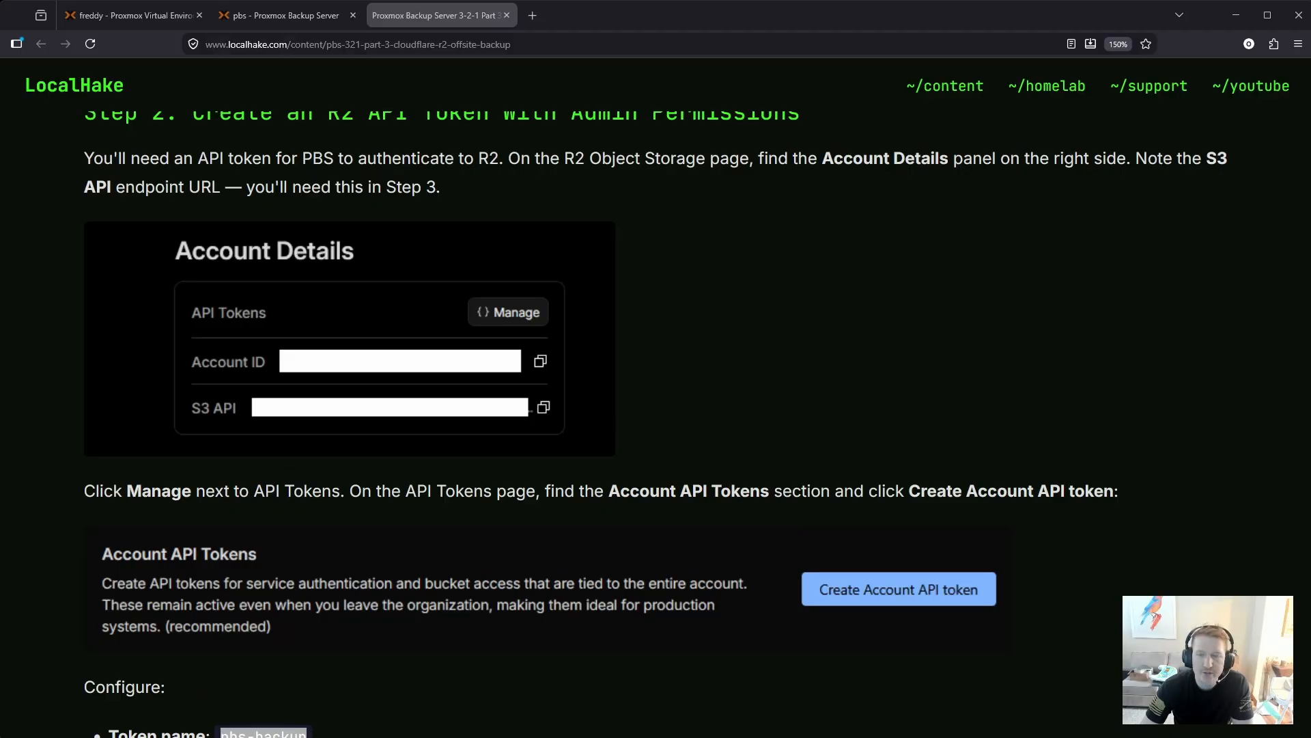
scroll(656, 423, down, 2)
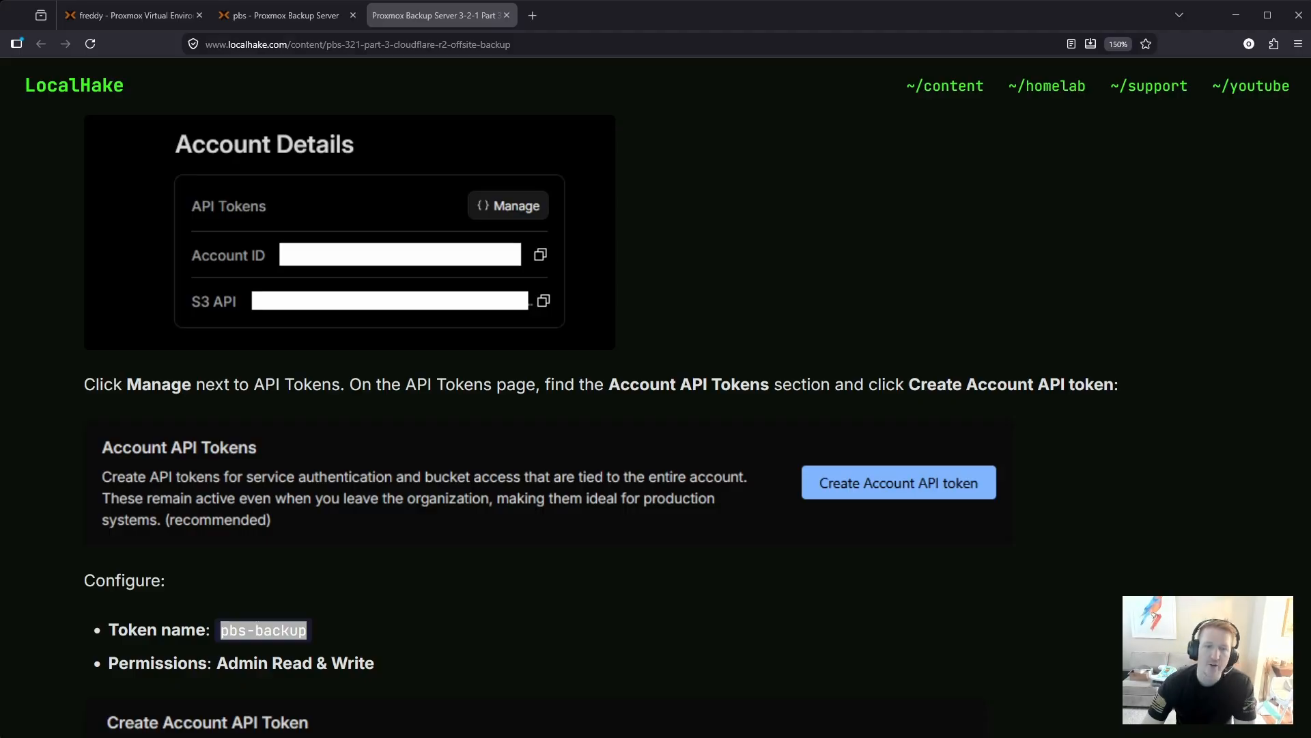
scroll(215, 322, down, 4)
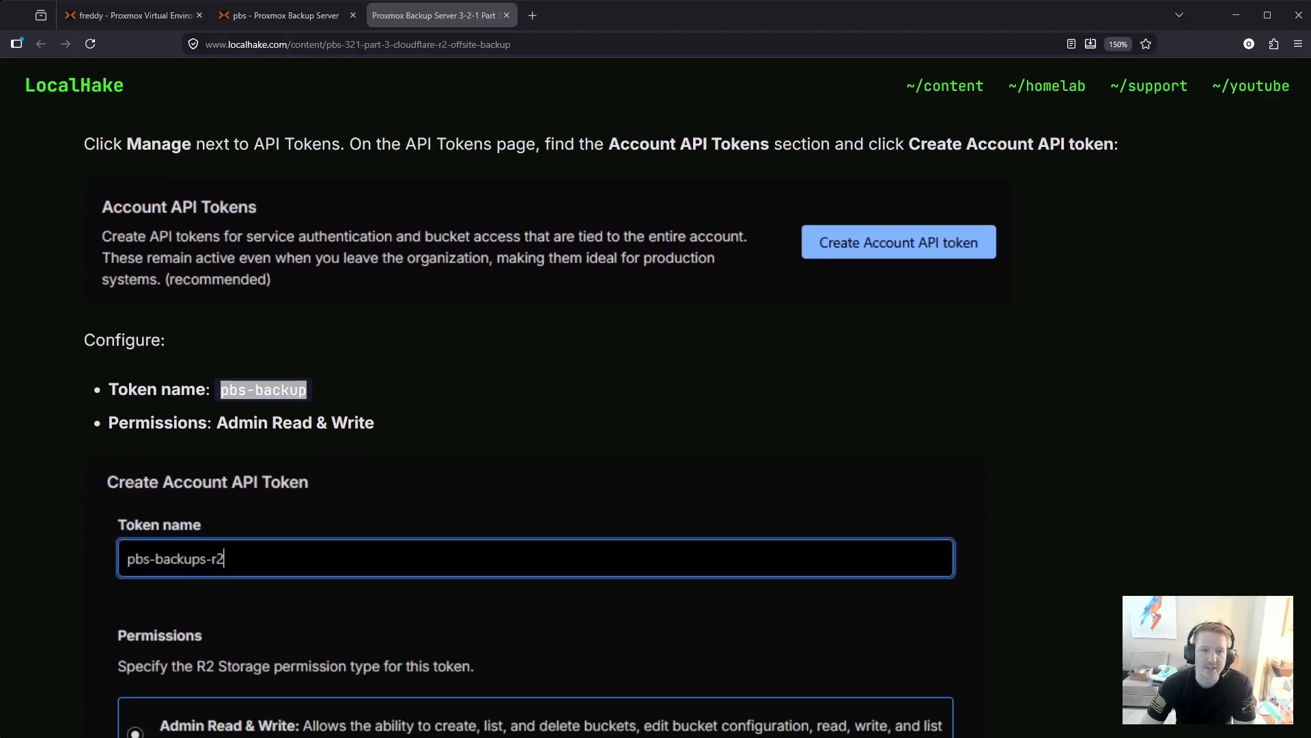
click(216, 322)
scroll(294, 404, up, 10)
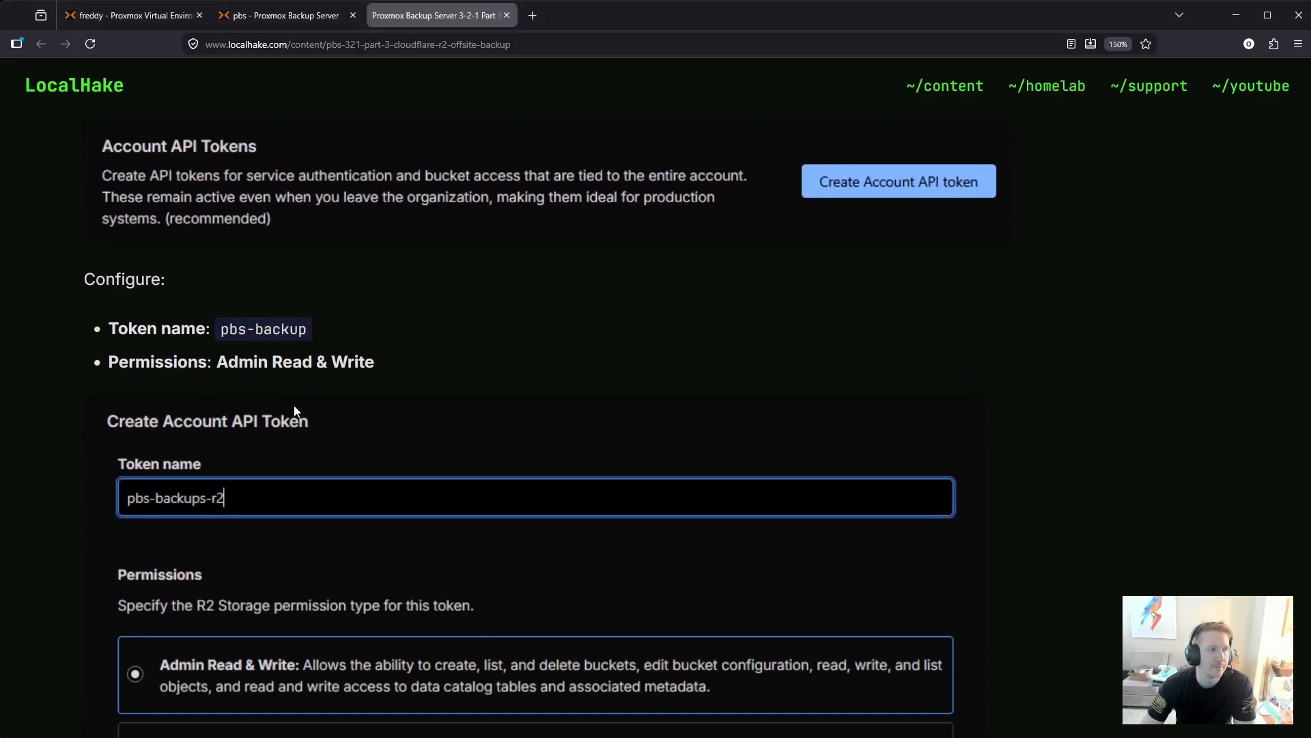
scroll(312, 419, up, 10)
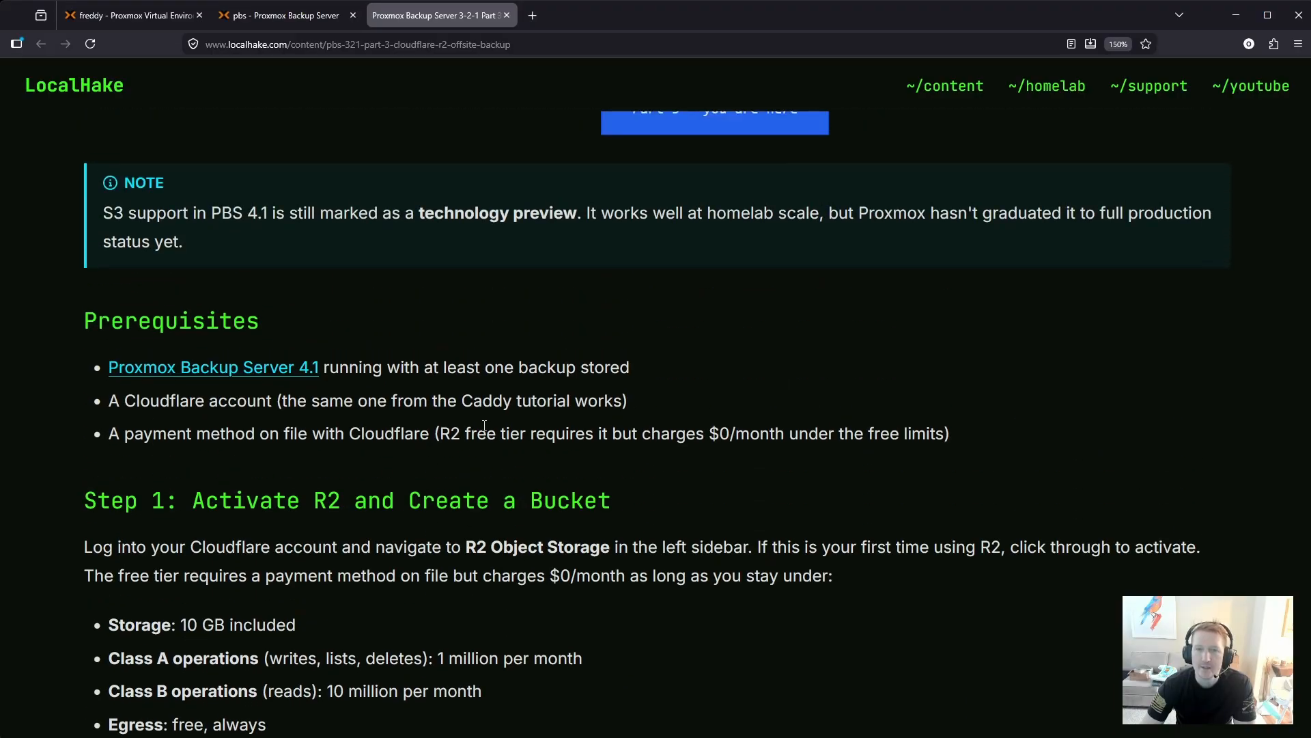
scroll(492, 427, up, 10)
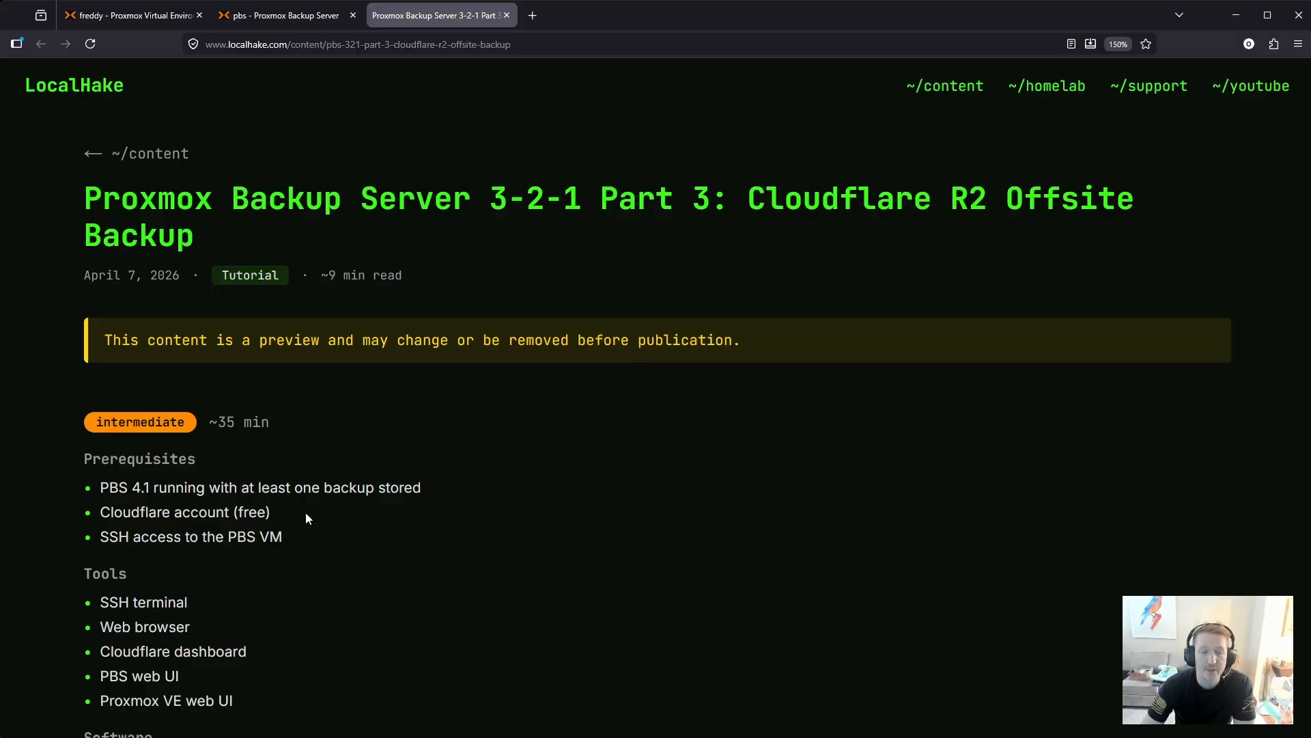
- Review the guide's introduction, prerequisites and 3-2-1 architecture diagram, highlighting the USB Drive, PBS Secondary and Cloudflare R2 targets
scroll(306, 519, down, 2)
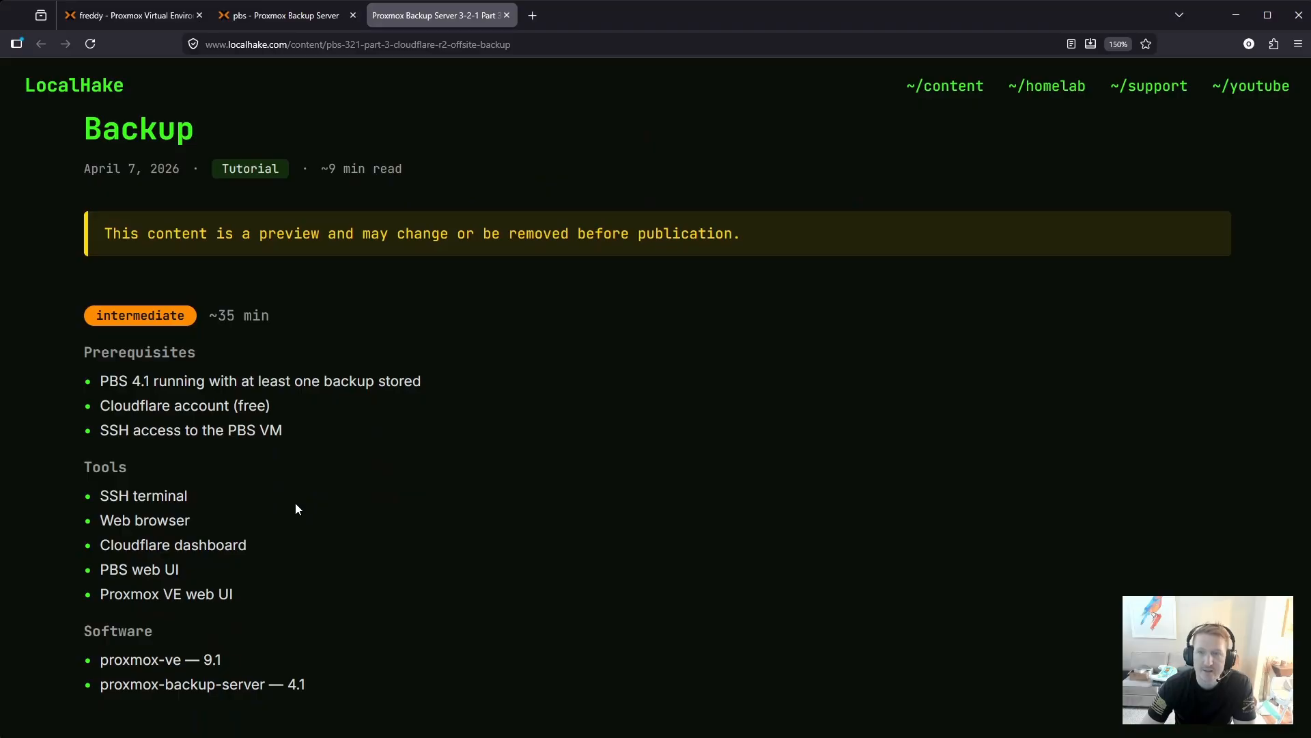
scroll(326, 471, down, 15)
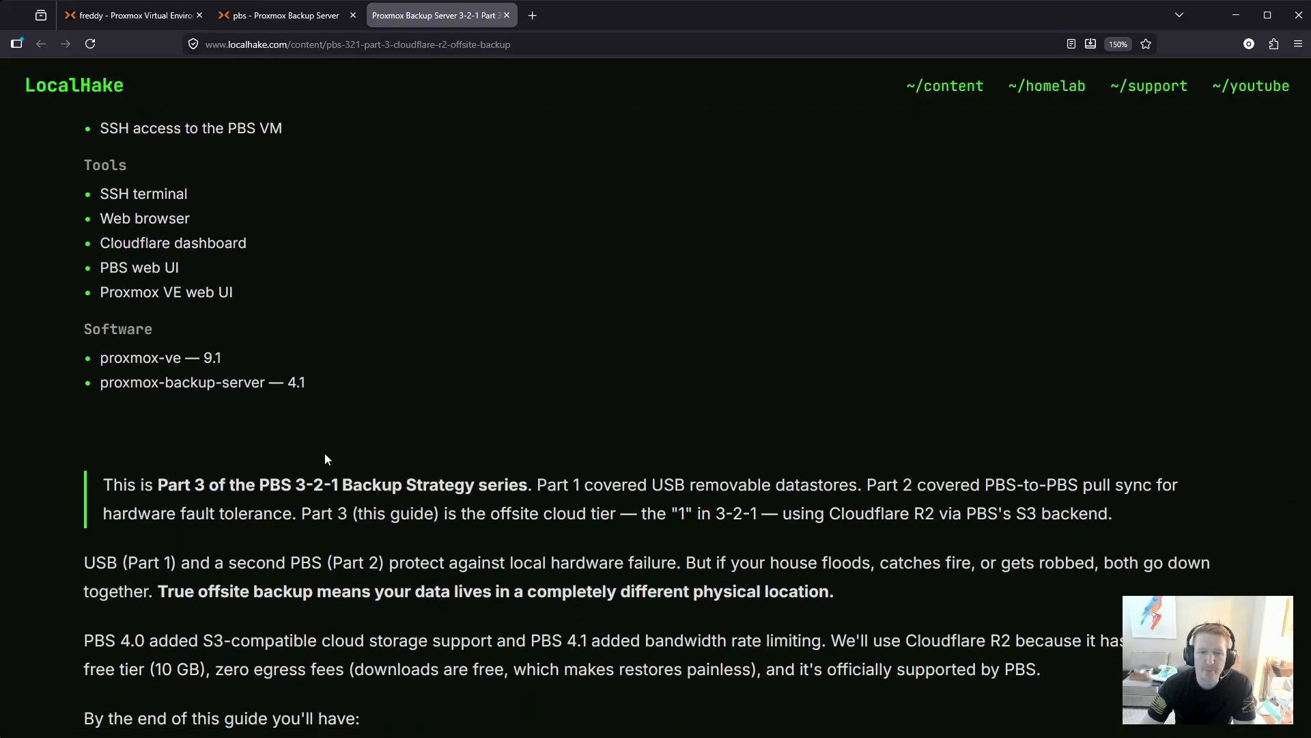
scroll(323, 436, down, 2)
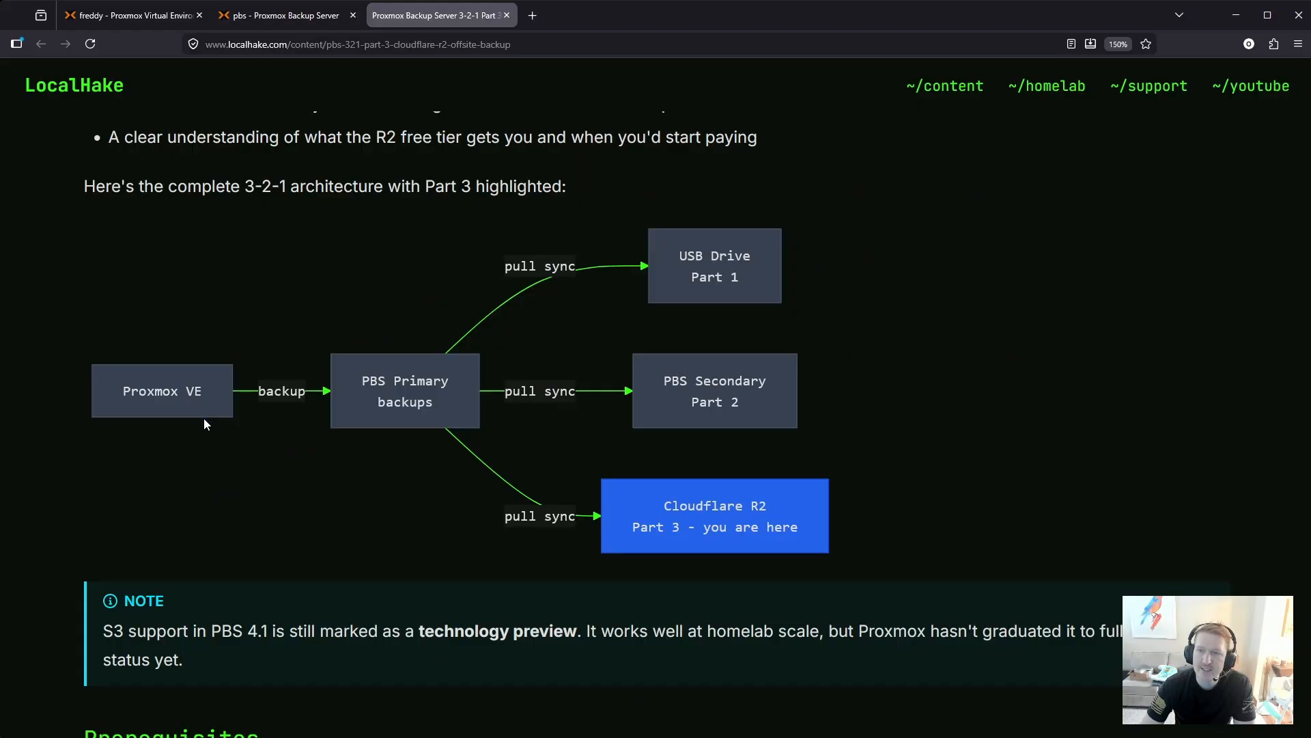
drag(683, 257, 749, 256)
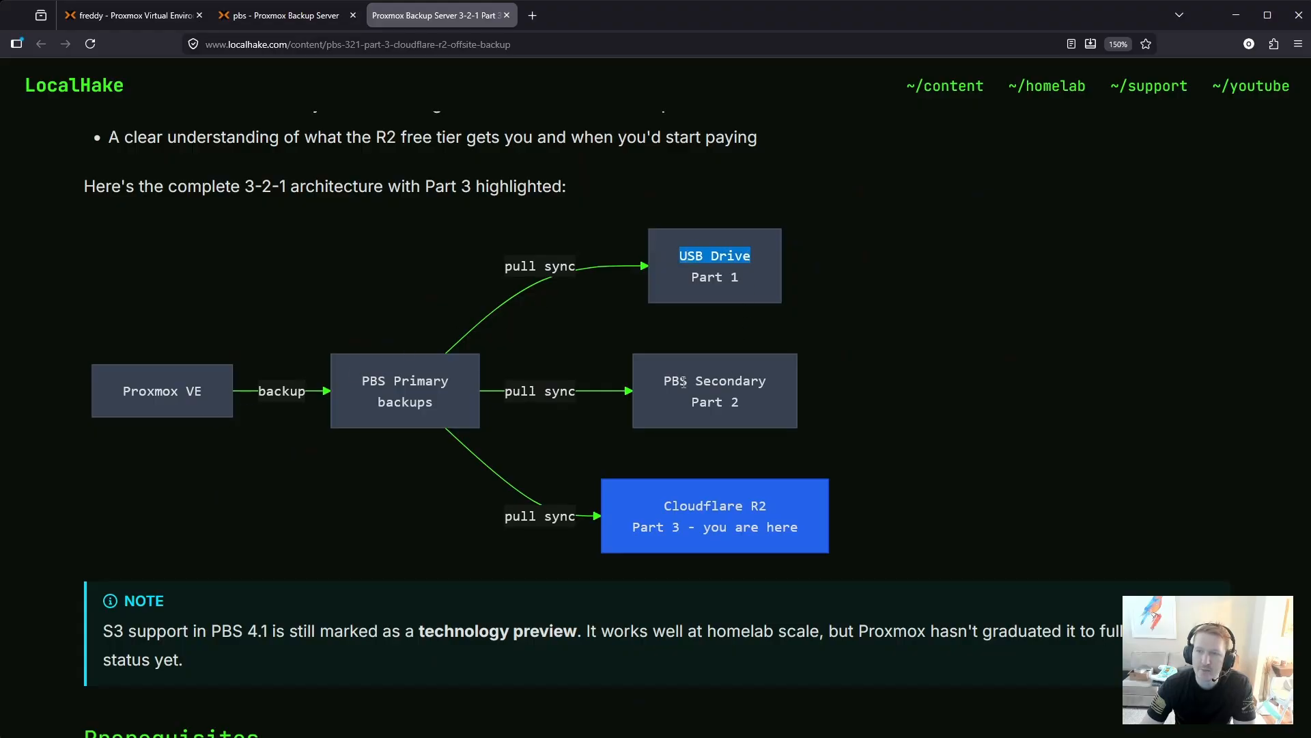
drag(664, 381, 766, 381)
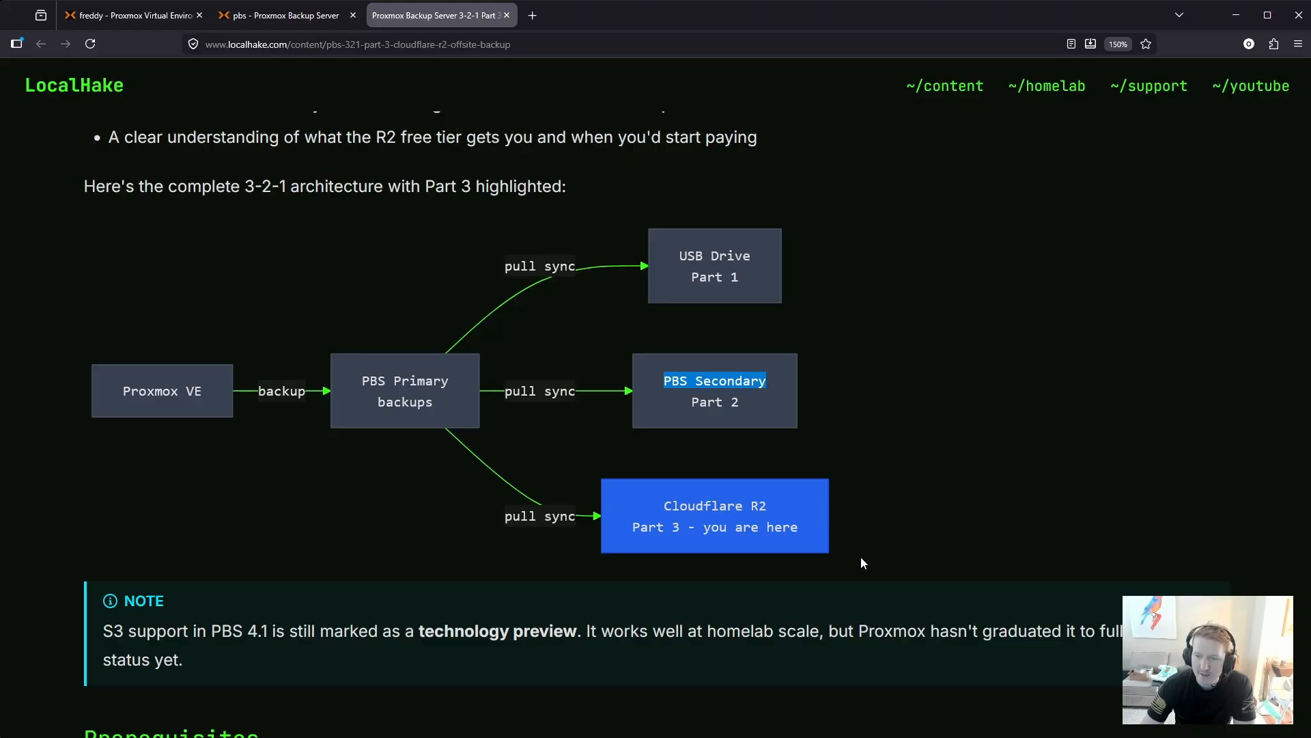
drag(663, 506, 768, 506)
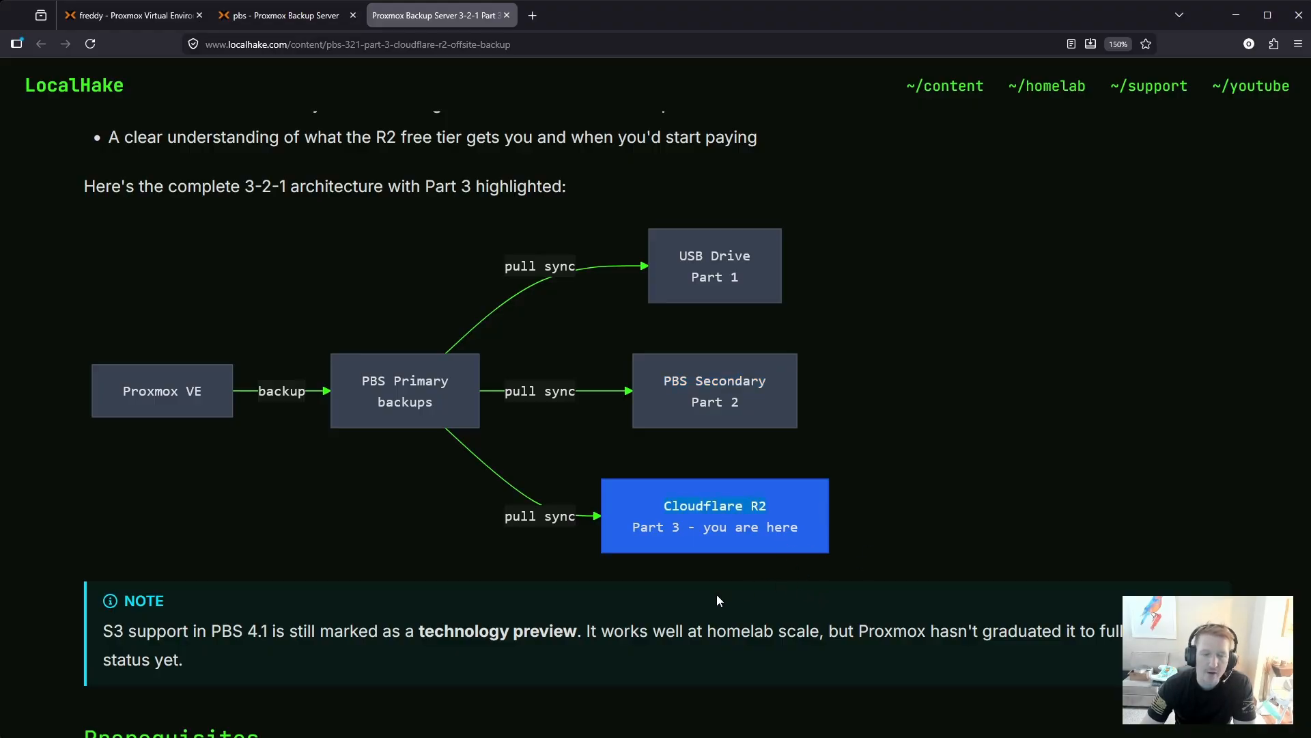
scroll(432, 558, down, 3)
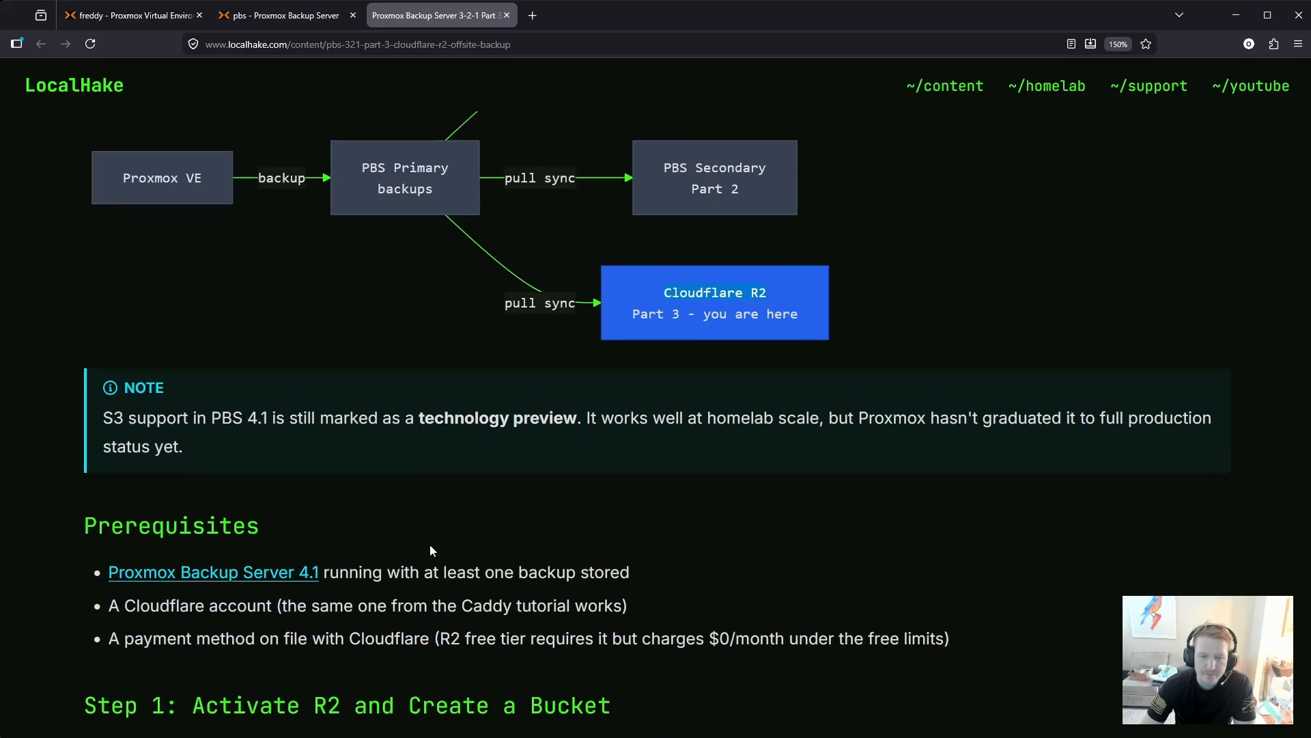
scroll(668, 354, down, 2)
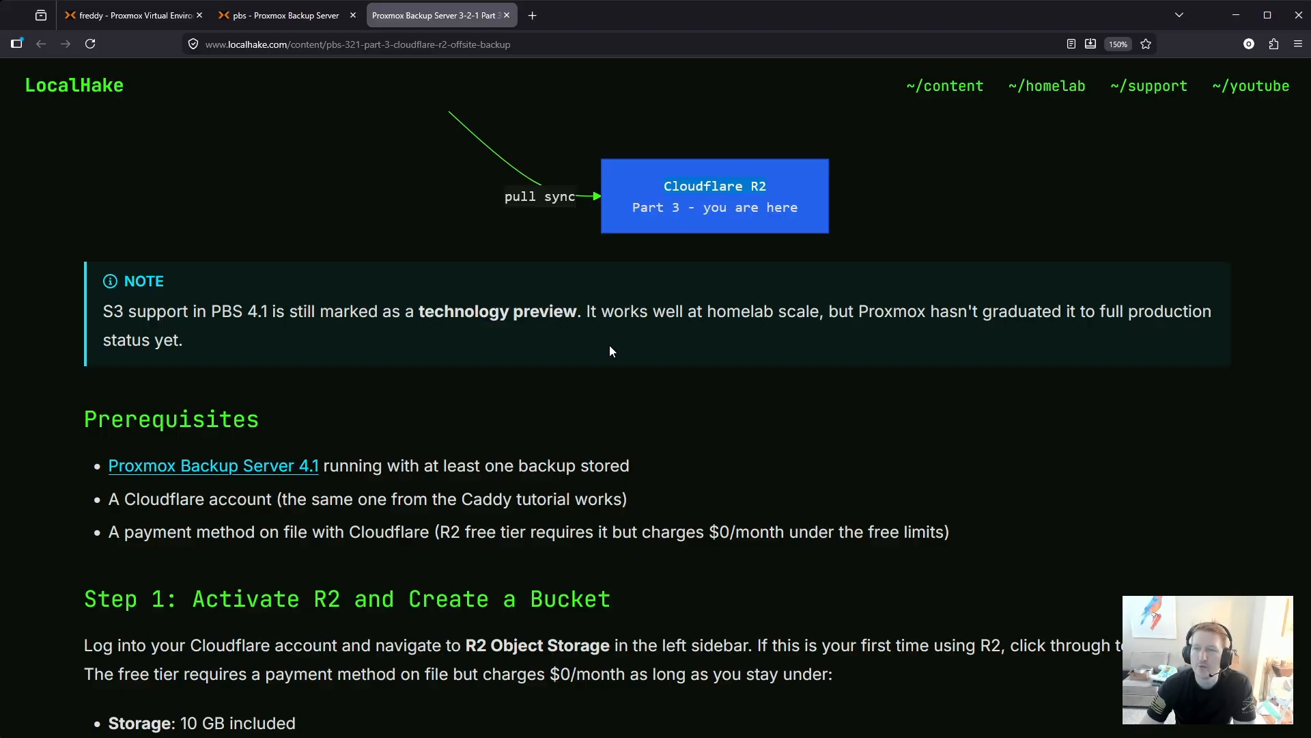
scroll(609, 351, up, 4)
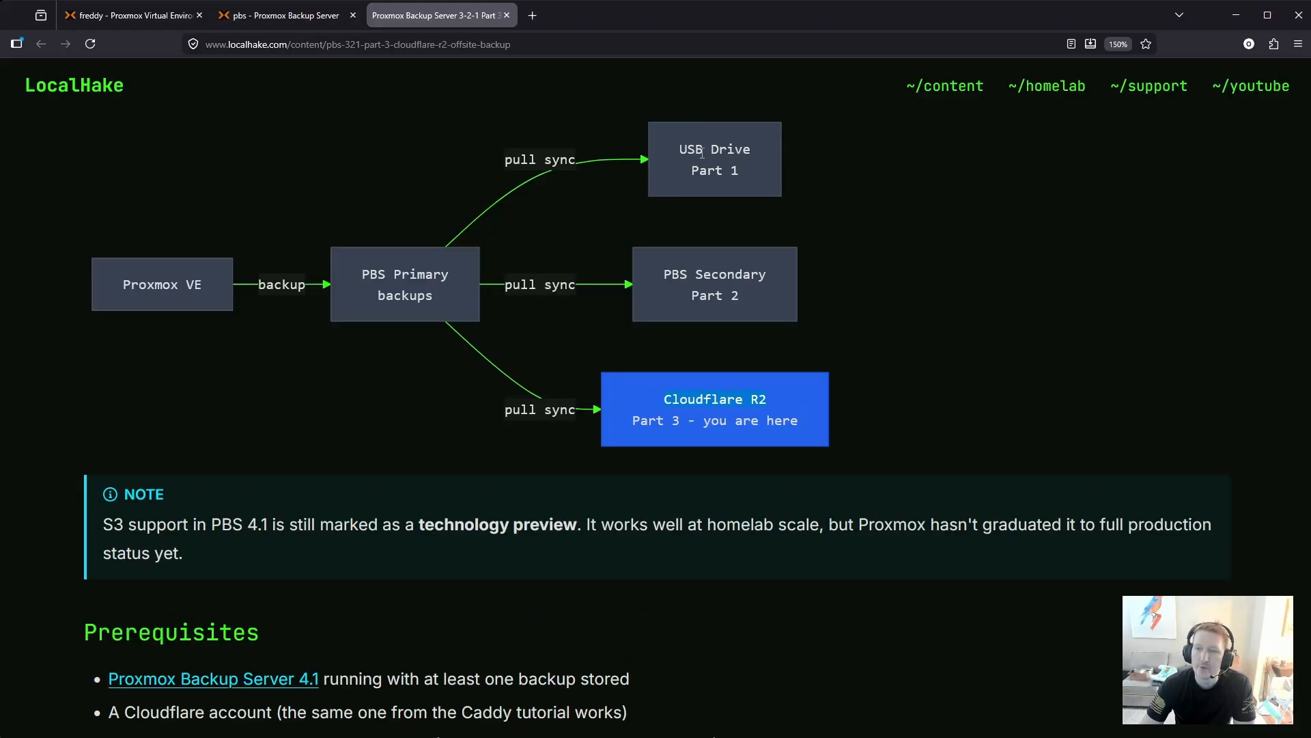
double_click(704, 149)
drag(704, 151, 728, 159)
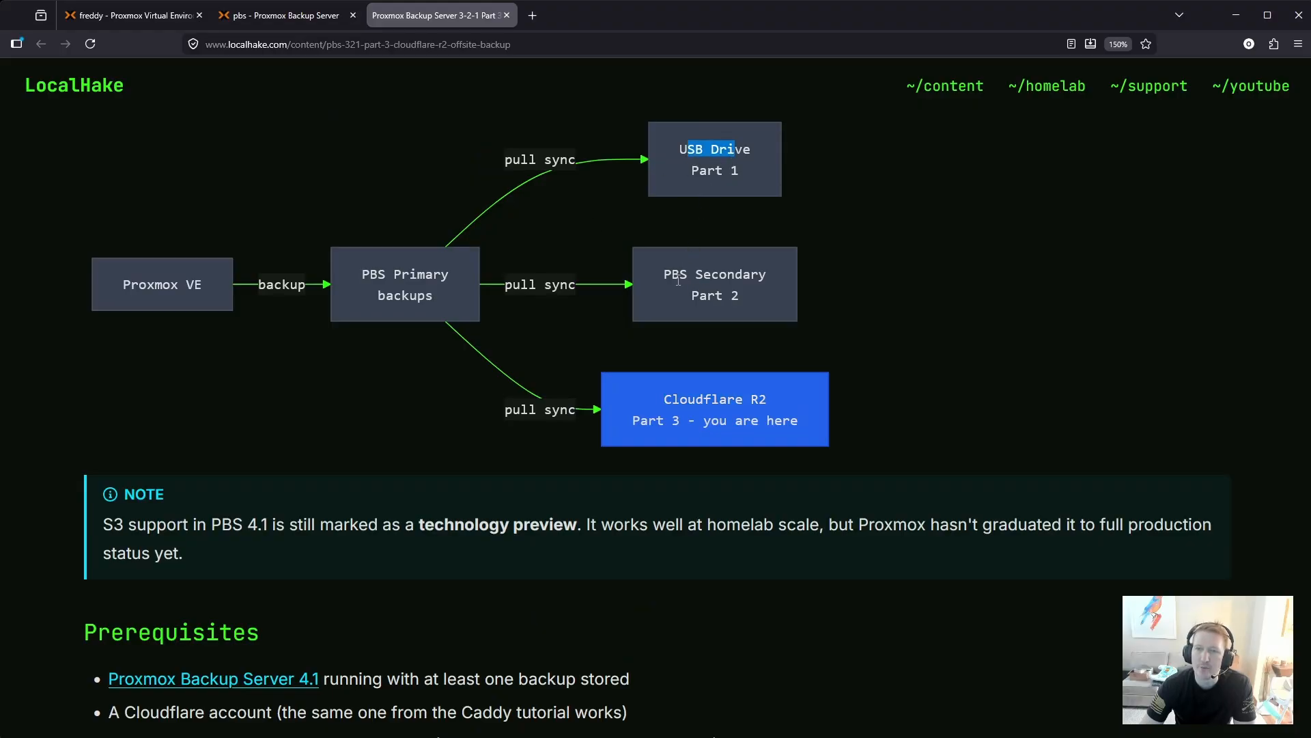
drag(673, 274, 735, 277)
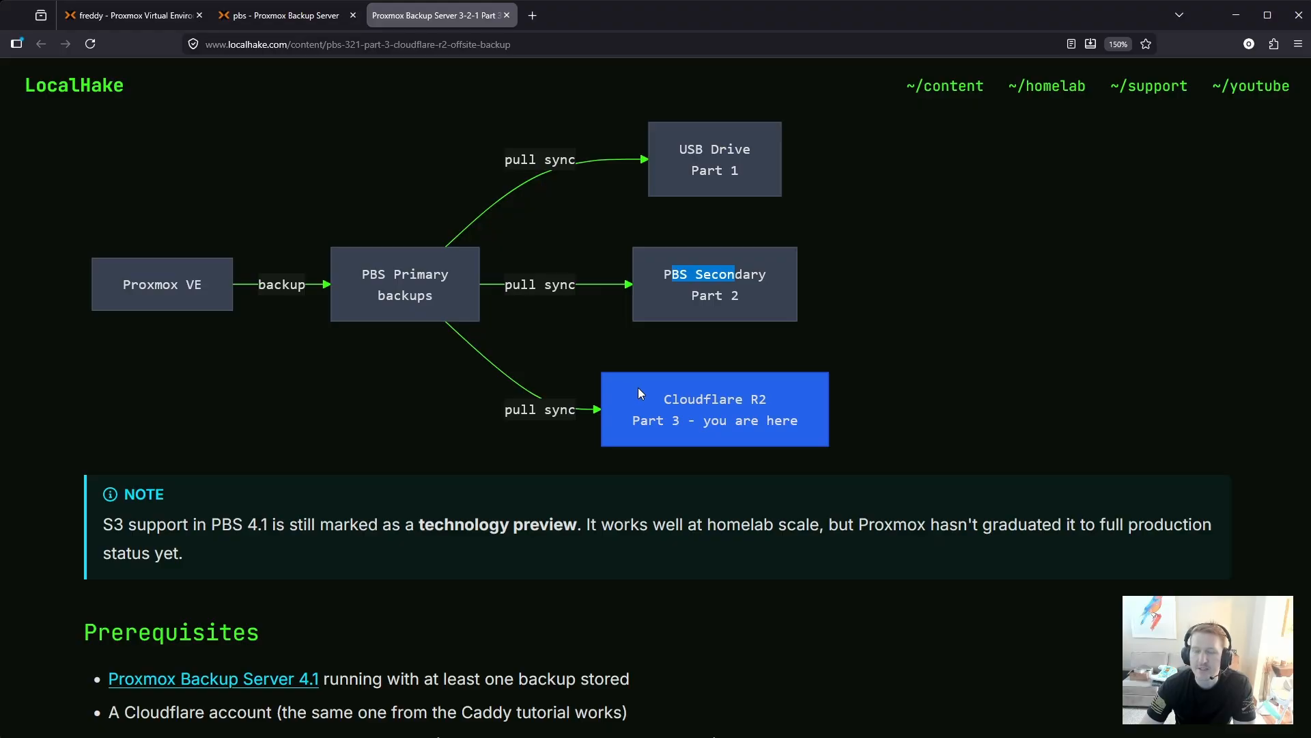
drag(658, 400, 767, 401)
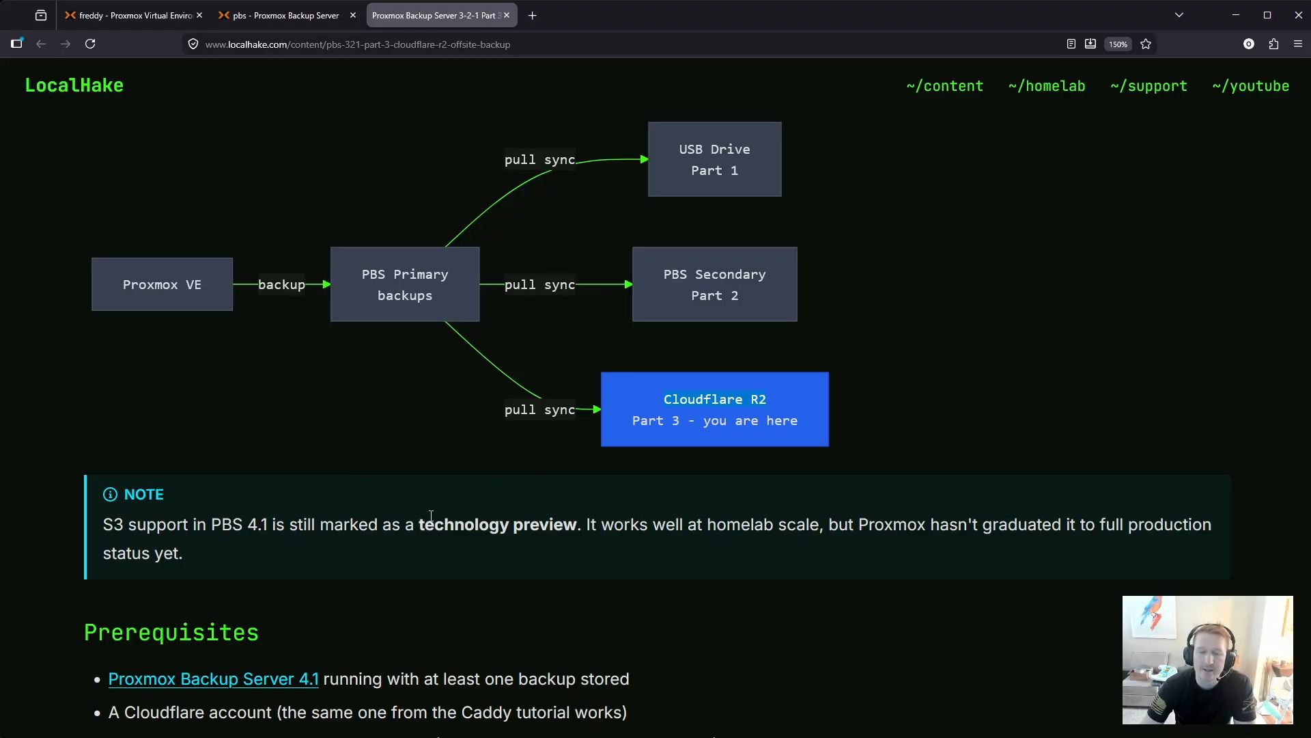
- Read Step 1 on activating R2 and creating a bucket, highlighting the included storage allowance and checking the bucket settings
scroll(346, 507, down, 10)
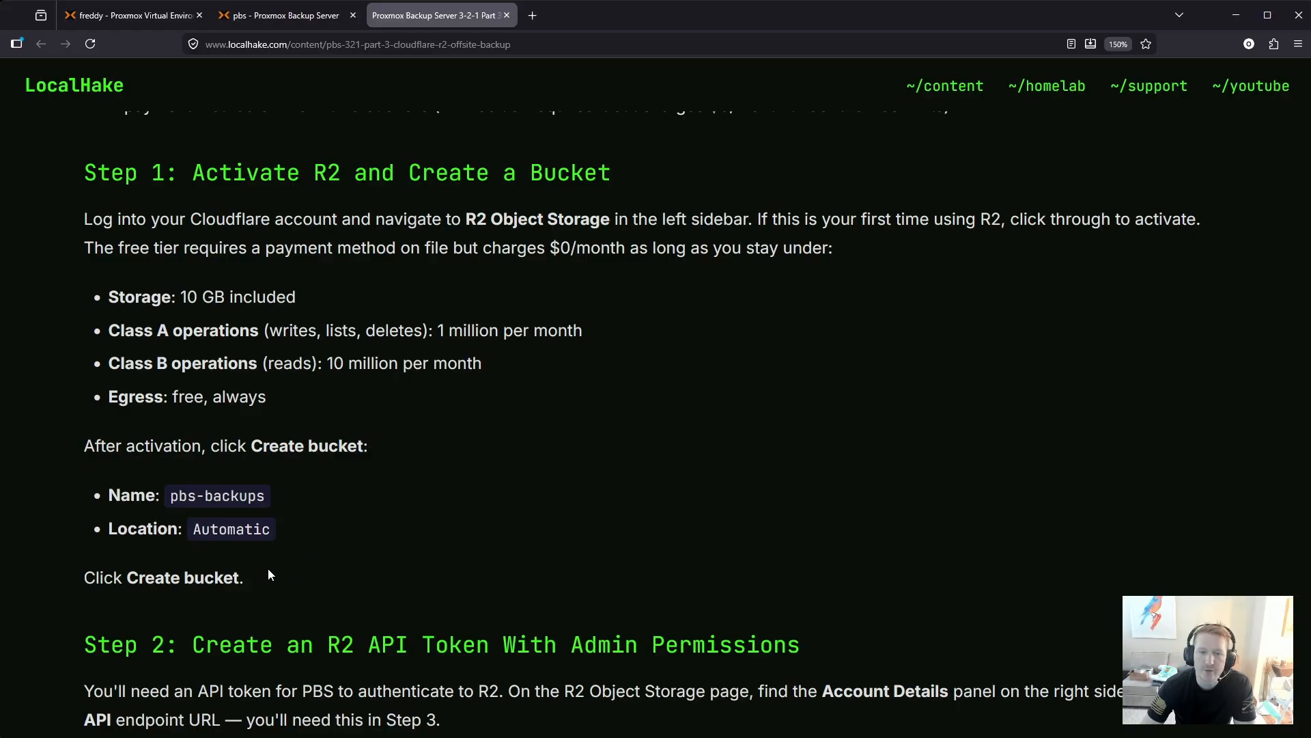
scroll(281, 219, down, 2)
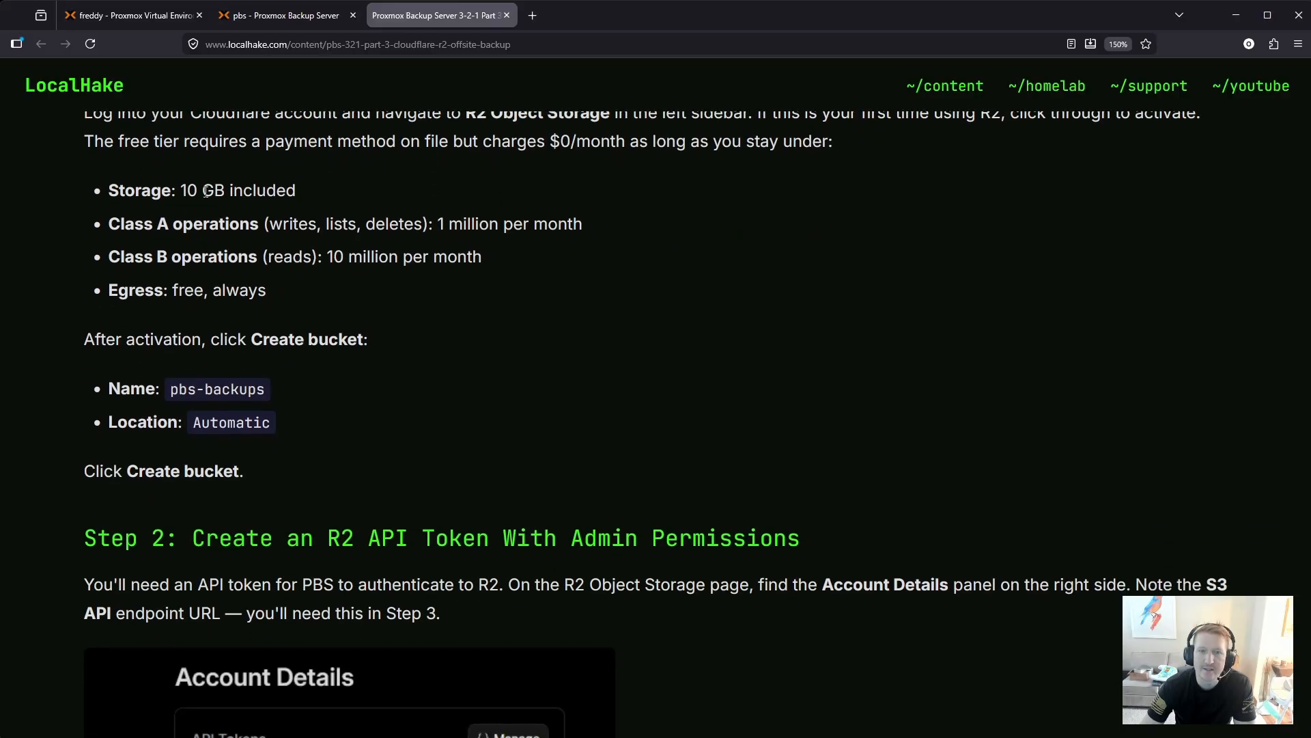
drag(180, 191, 296, 191)
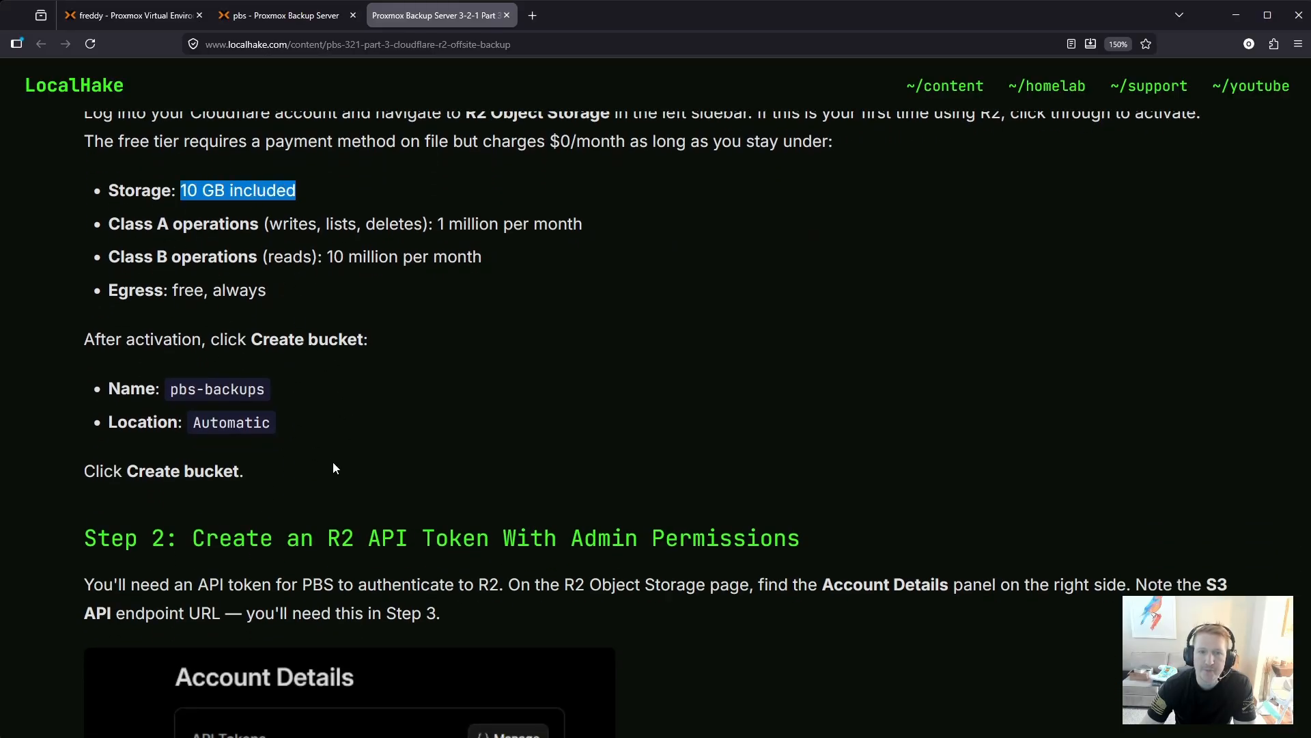
scroll(350, 484, down, 2)
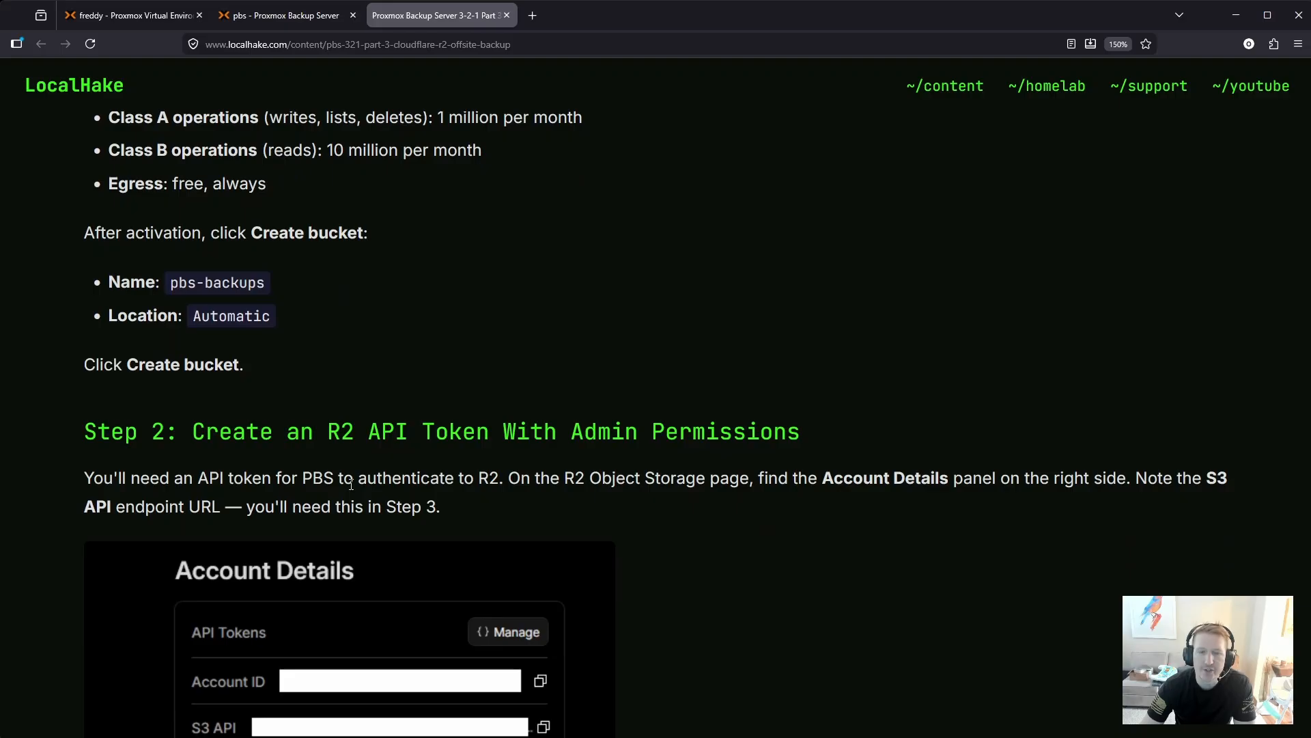
scroll(350, 482, down, 4)
scroll(442, 509, up, 3)
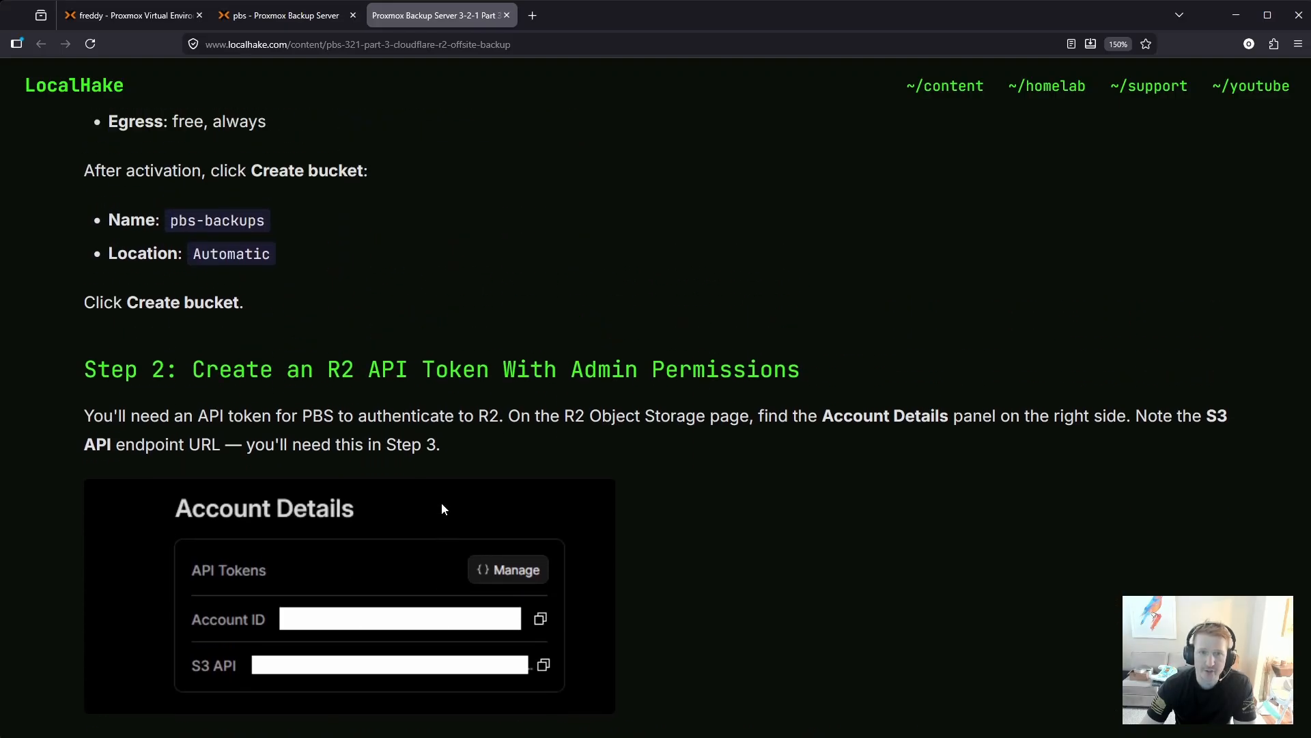
scroll(441, 509, up, 1)
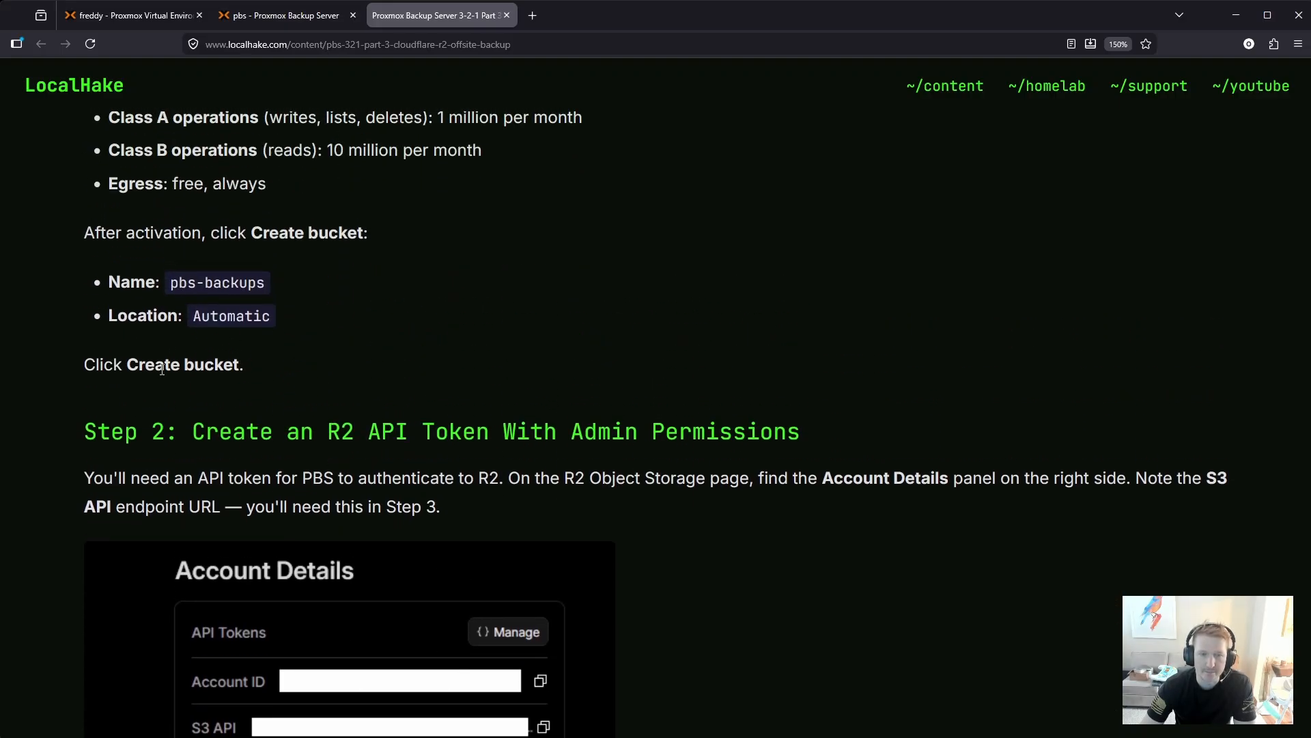
- Read Step 2 on creating an R2 API token, highlighting the suggested token name and examining the permission options and warning
scroll(324, 437, down, 3)
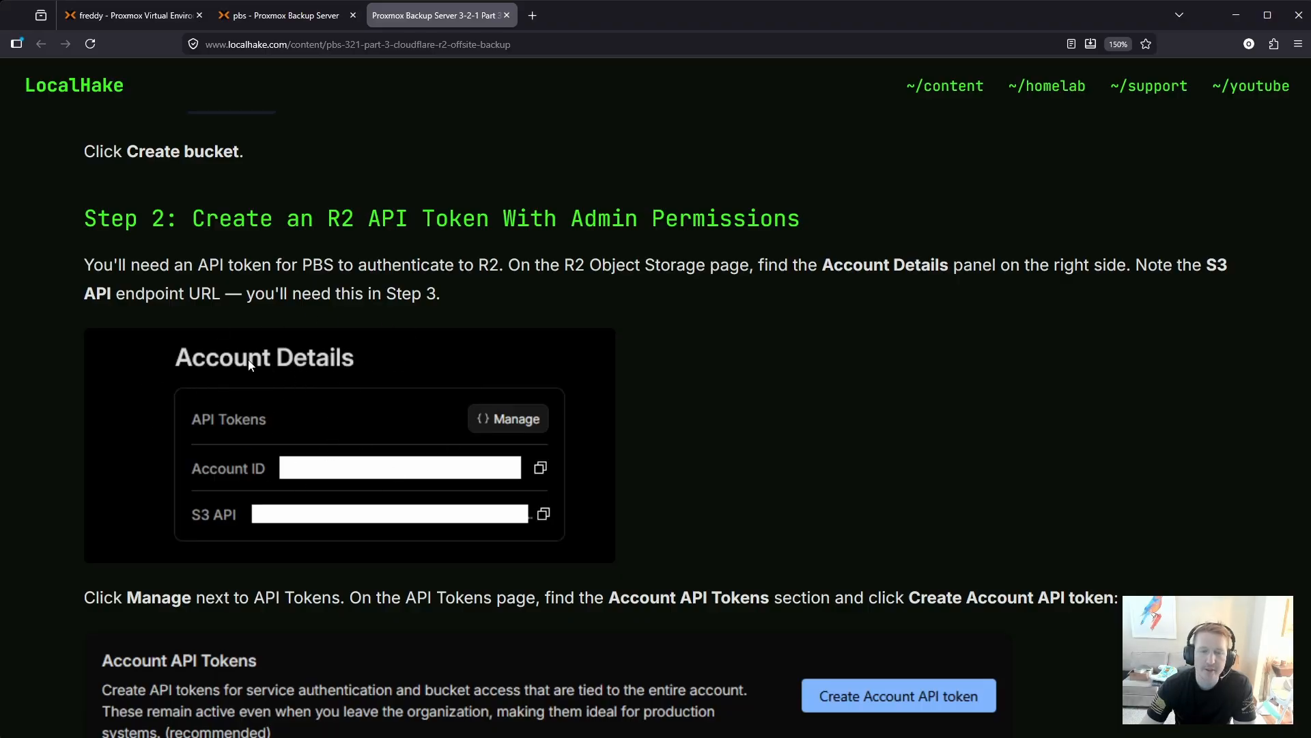
scroll(253, 361, down, 2)
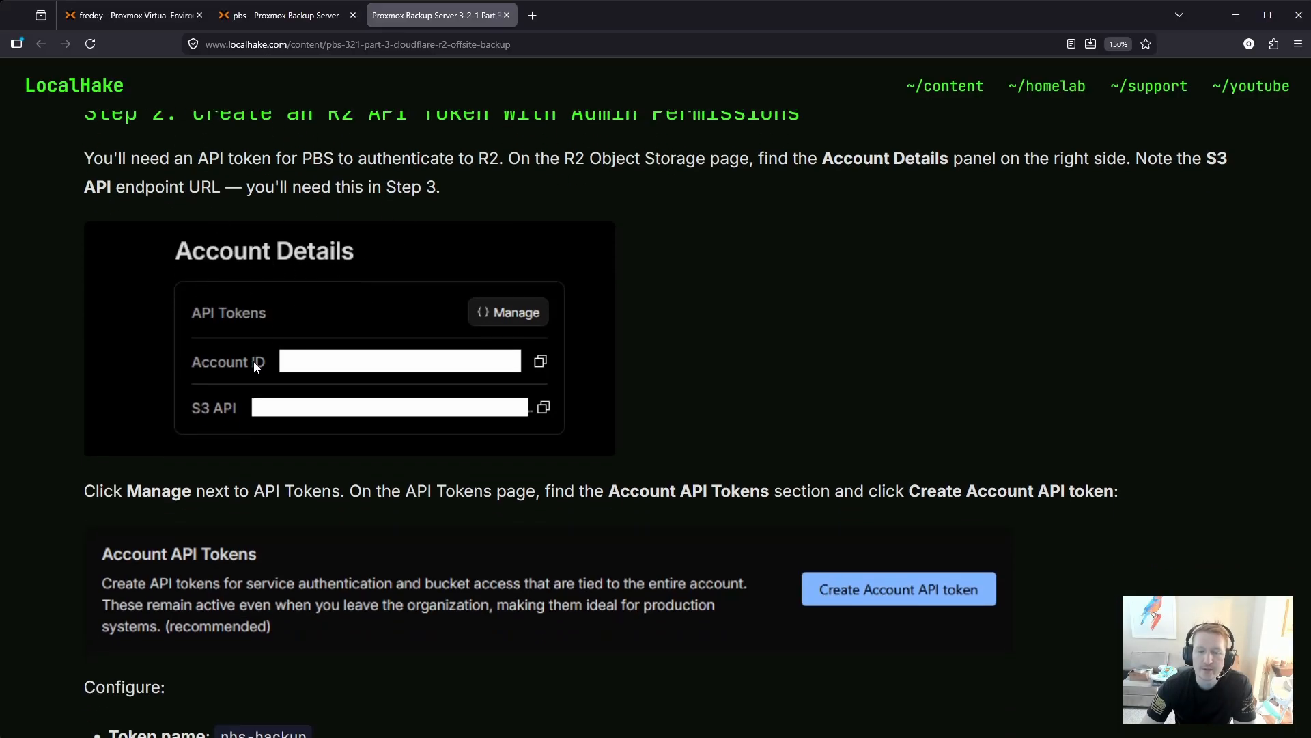
scroll(255, 367, down, 4)
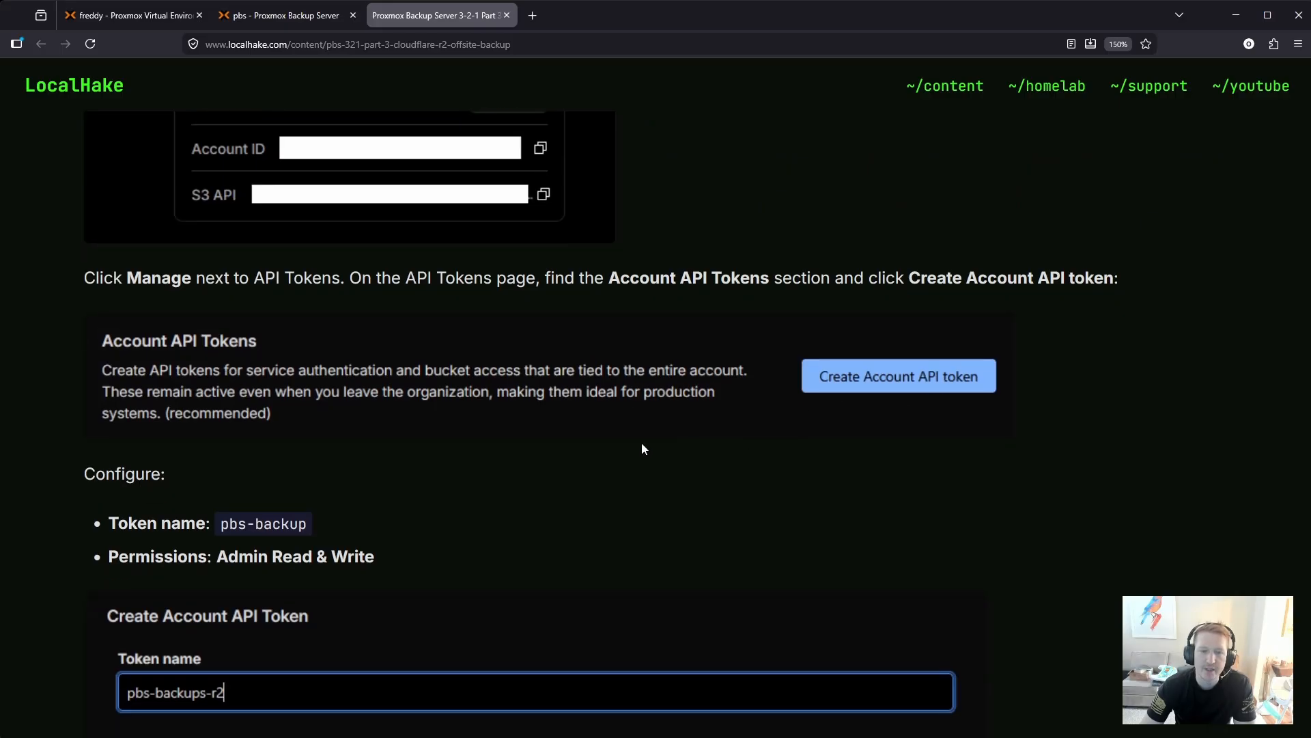
scroll(444, 453, down, 2)
drag(222, 419, 307, 420)
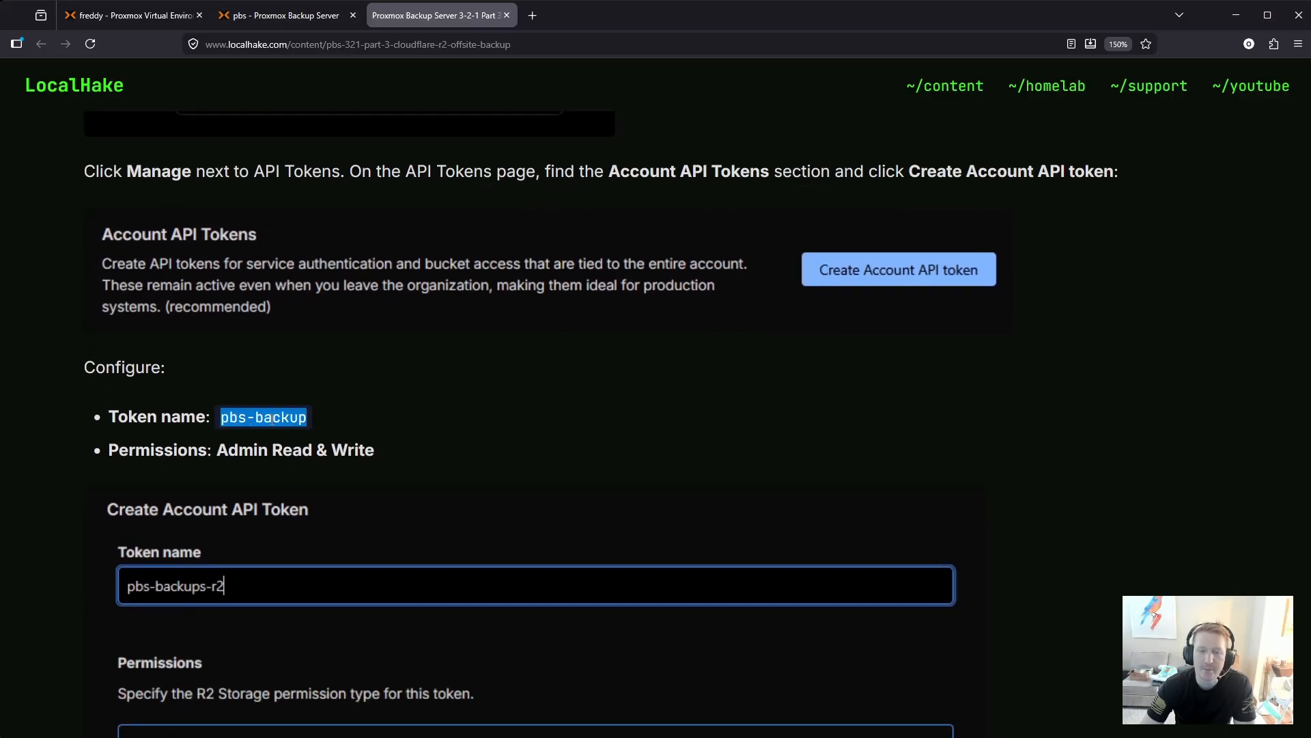
scroll(196, 477, down, 2)
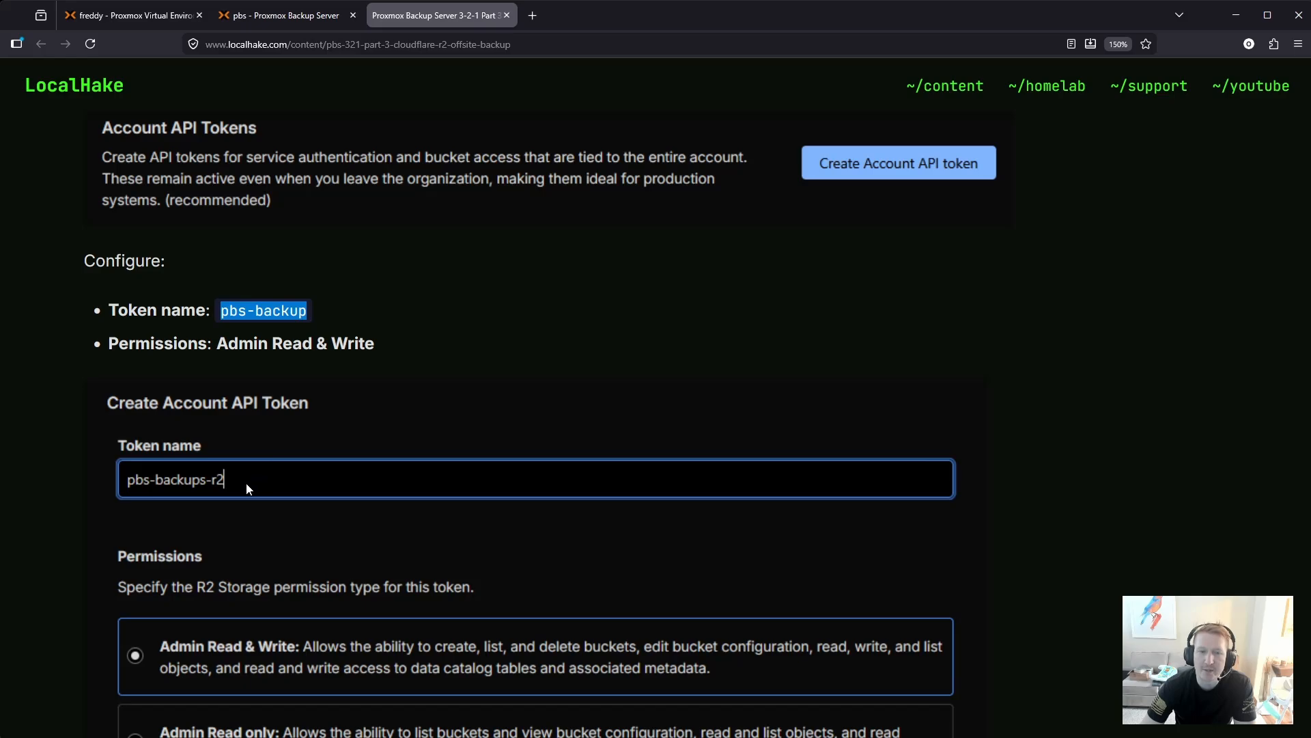
scroll(246, 482, down, 1)
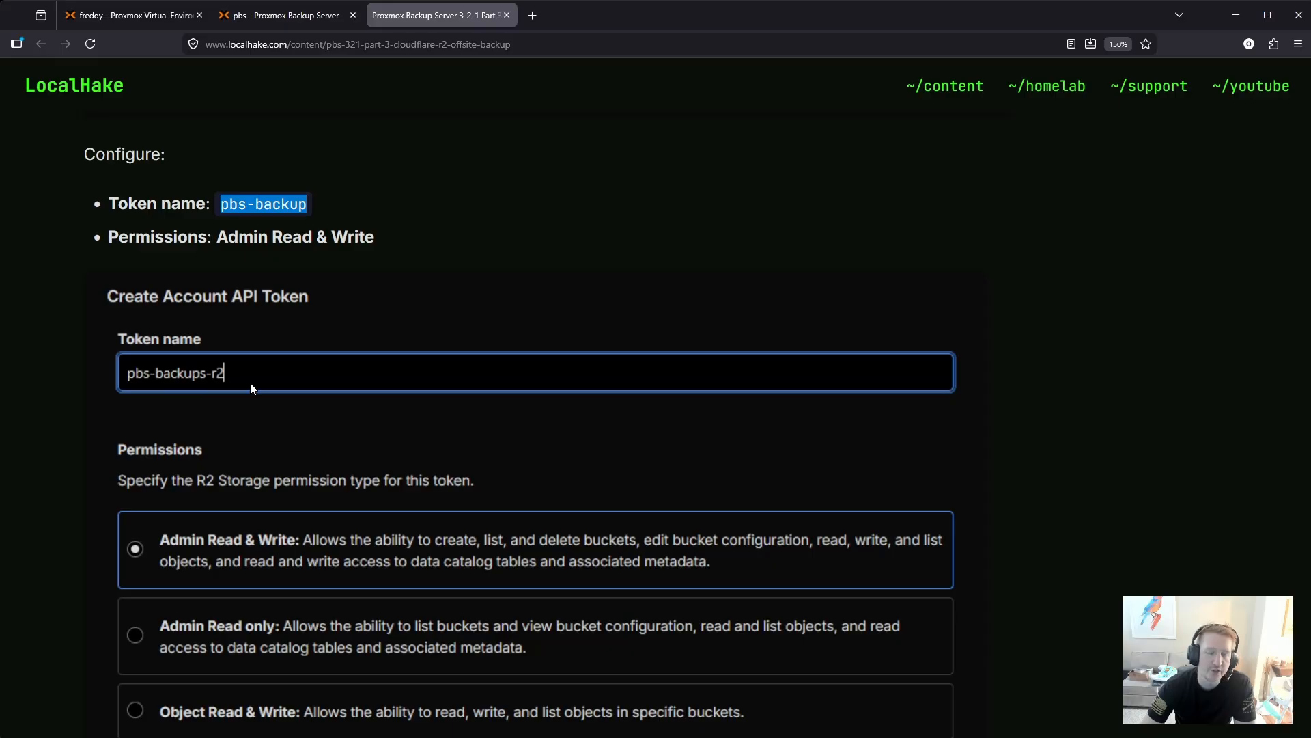
scroll(250, 382, down, 2)
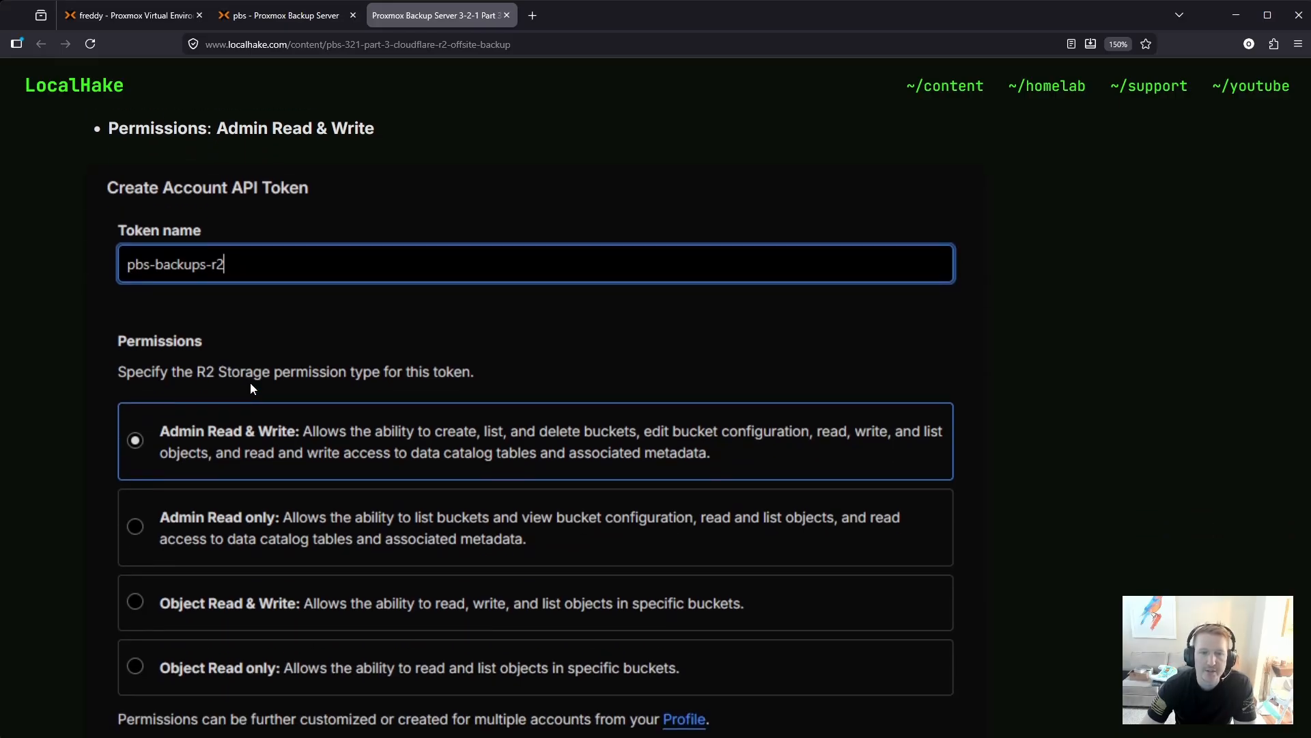
scroll(194, 337, down, 1)
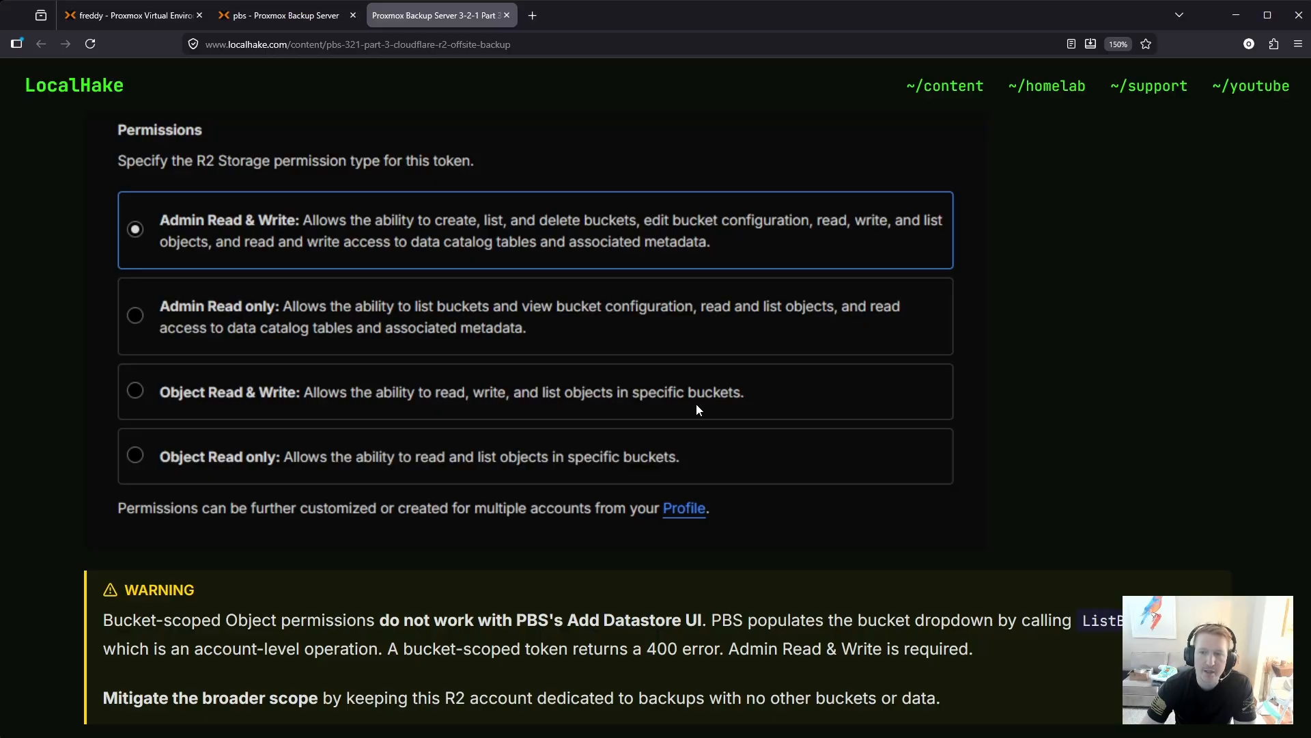
- Read the token scope warning and key-copying instructions, plus the Step 3 table of S3 endpoint settings for PBS
scroll(428, 493, down, 2)
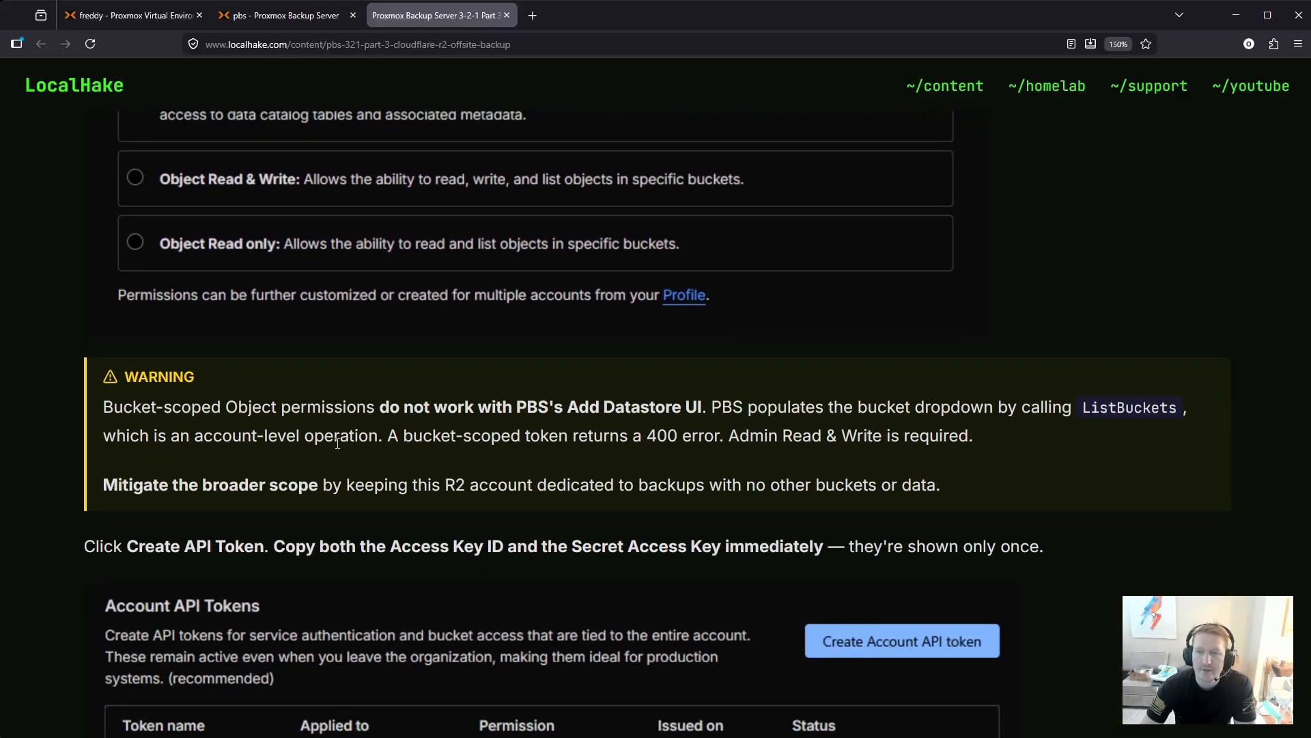
scroll(337, 442, down, 1)
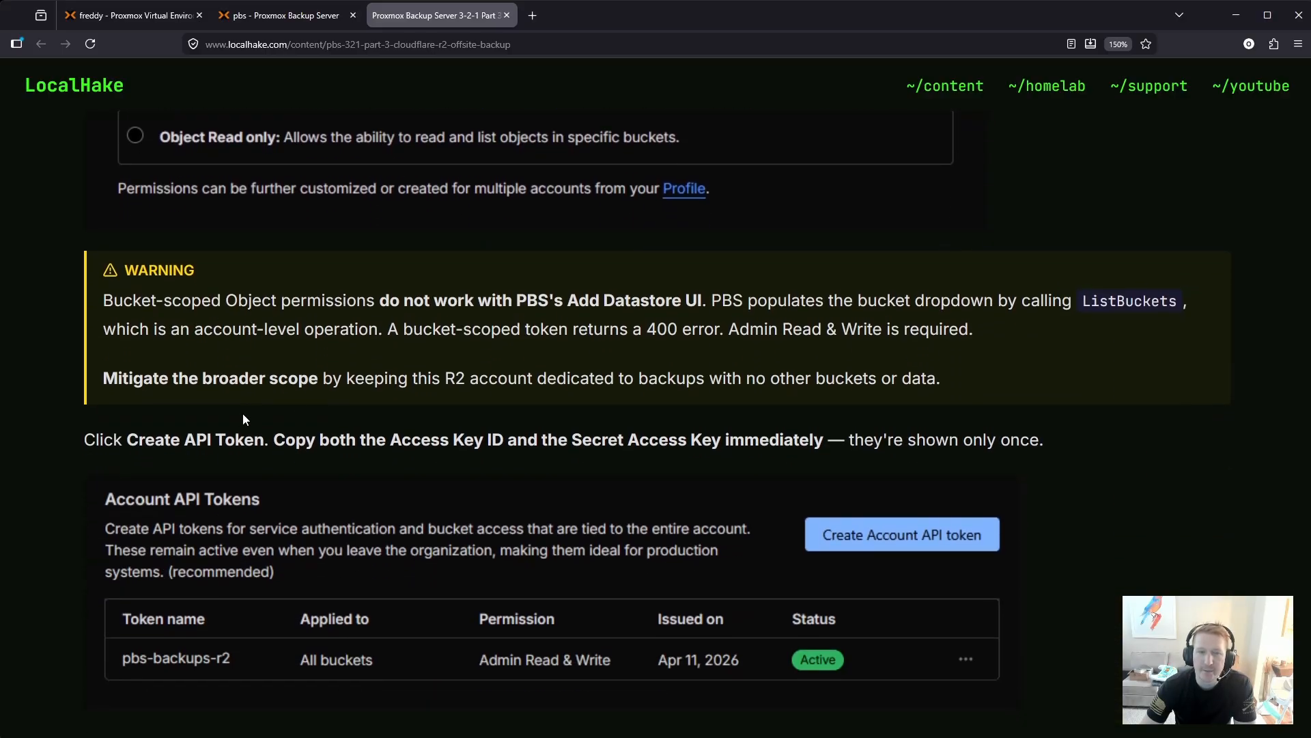
scroll(239, 424, down, 3)
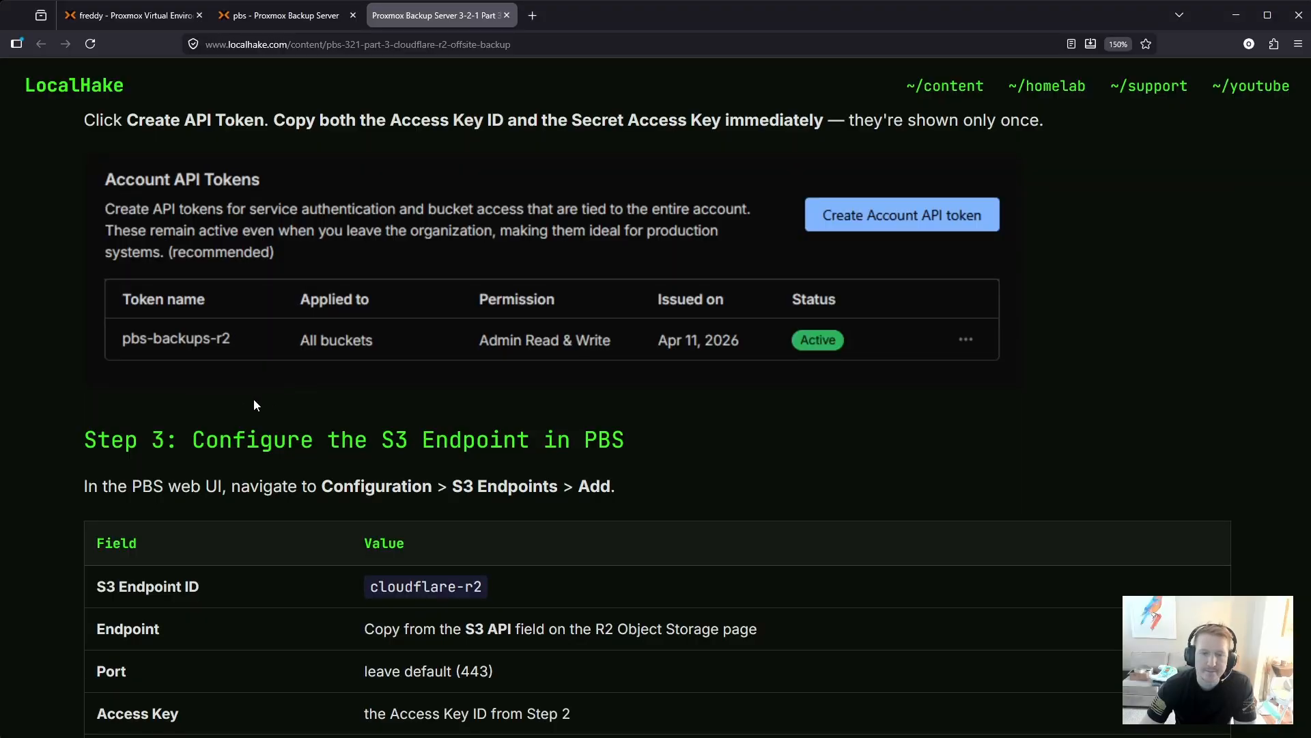
scroll(212, 403, down, 1)
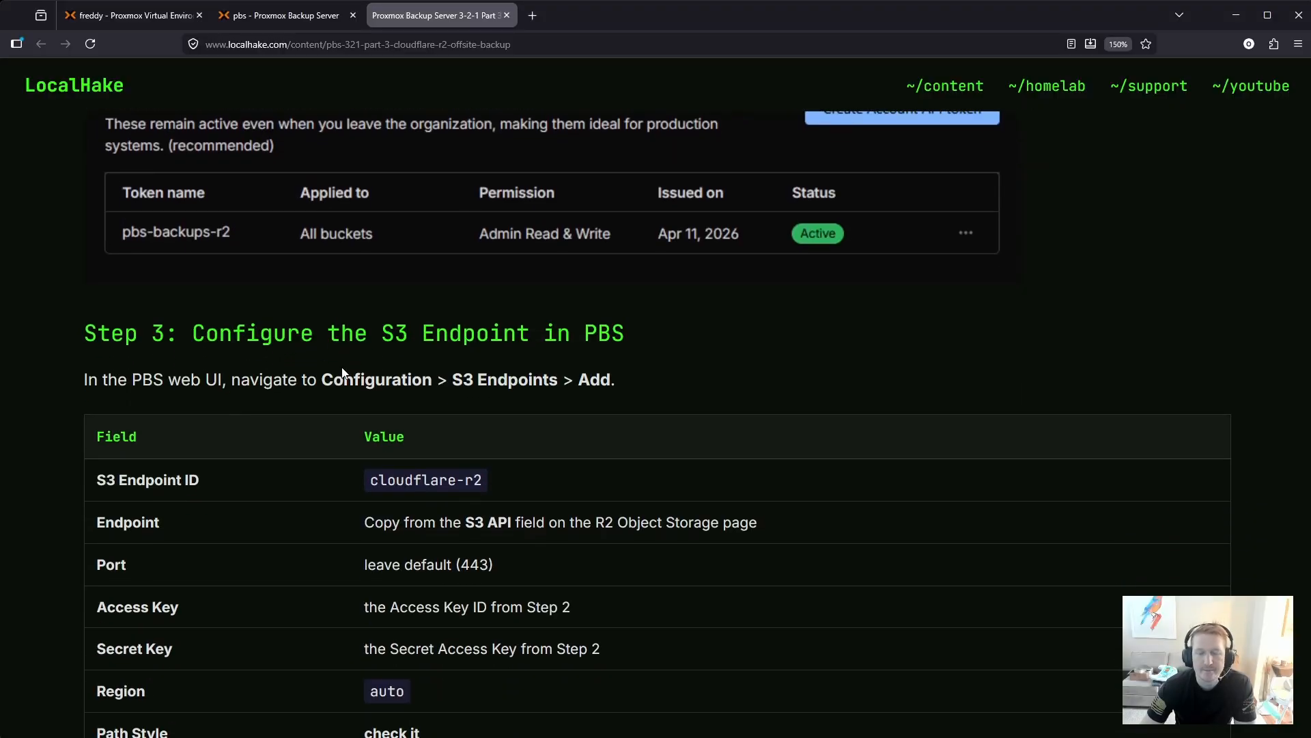
scroll(260, 396, down, 1)
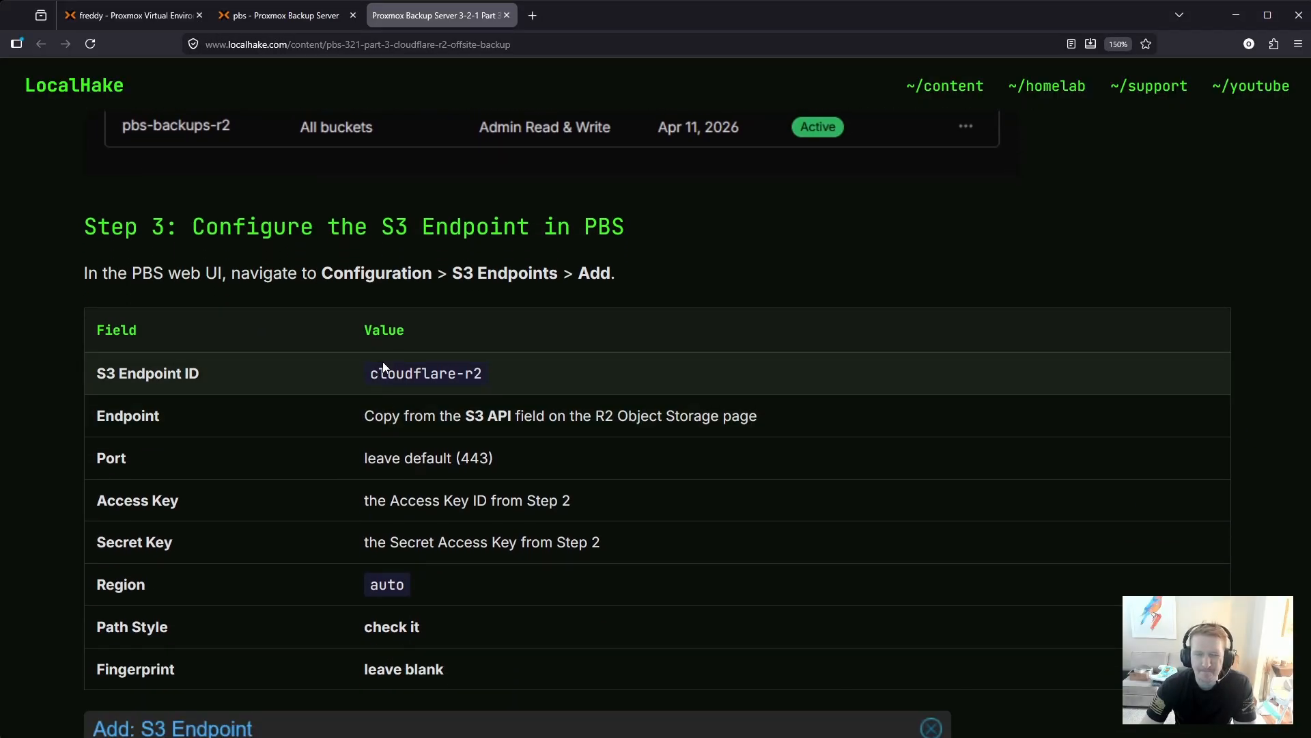
scroll(196, 319, down, 1)
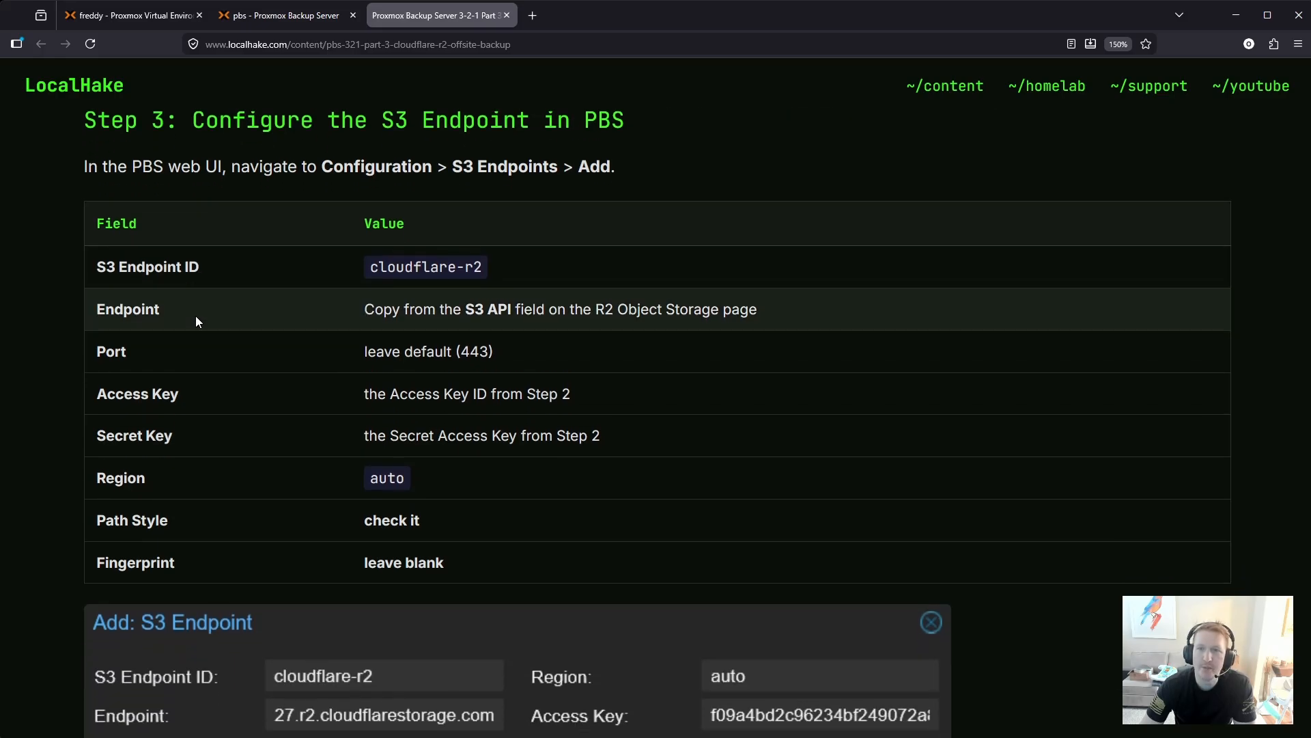
- Start a new S3 endpoint in Proxmox Backup Server with the guide's ID cloudflare-r2 and the region auto
click(279, 18)
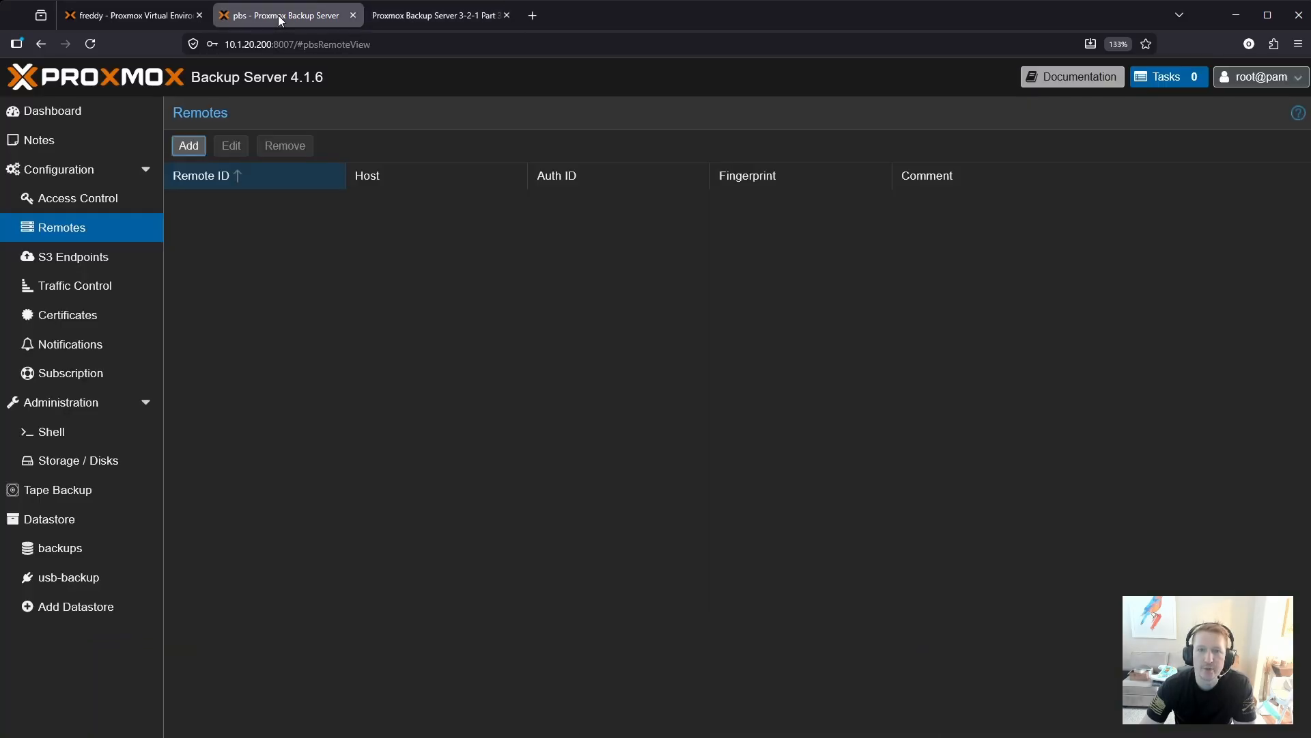
click(86, 263)
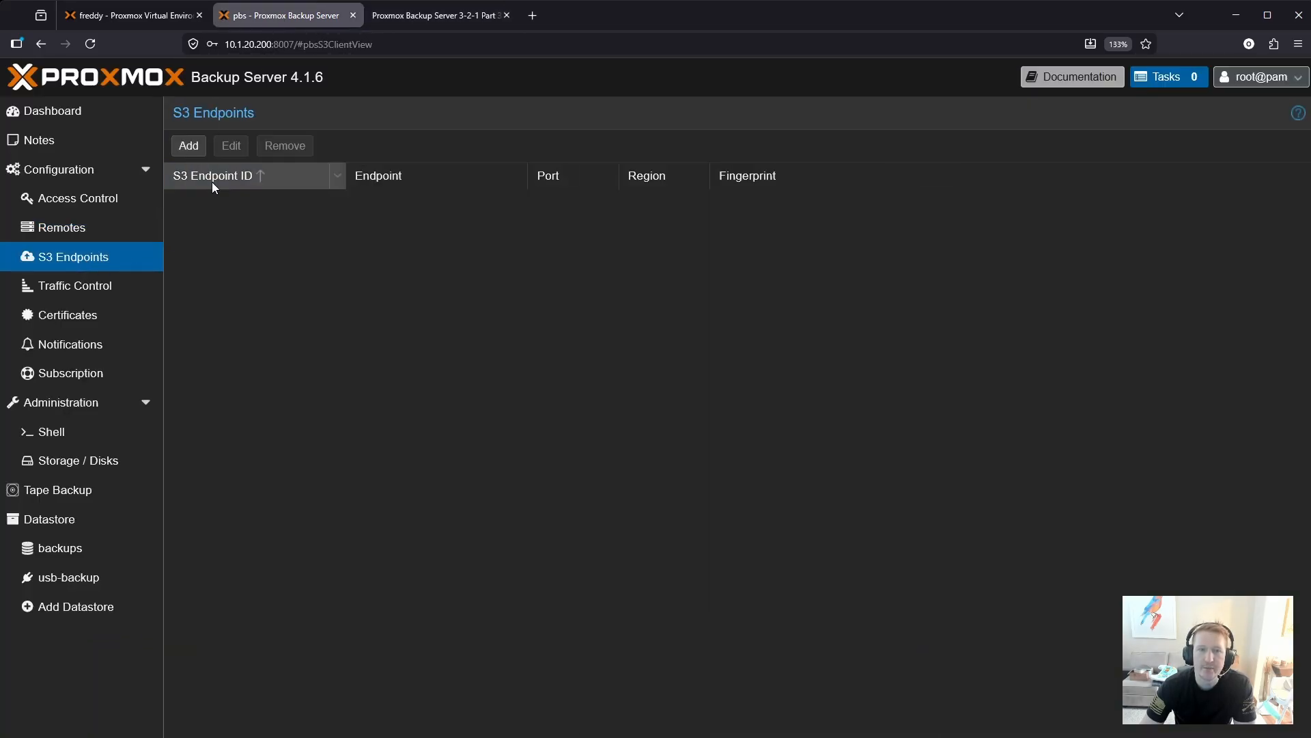
click(190, 146)
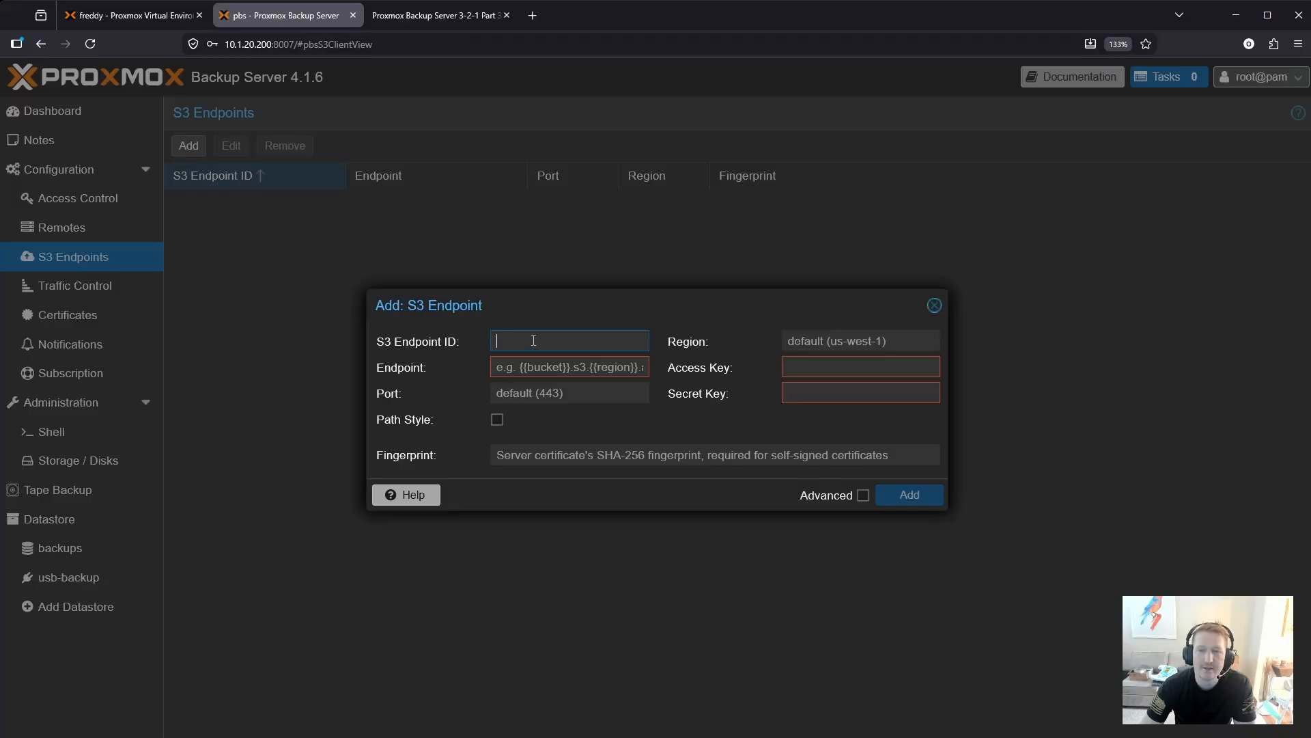
click(427, 15)
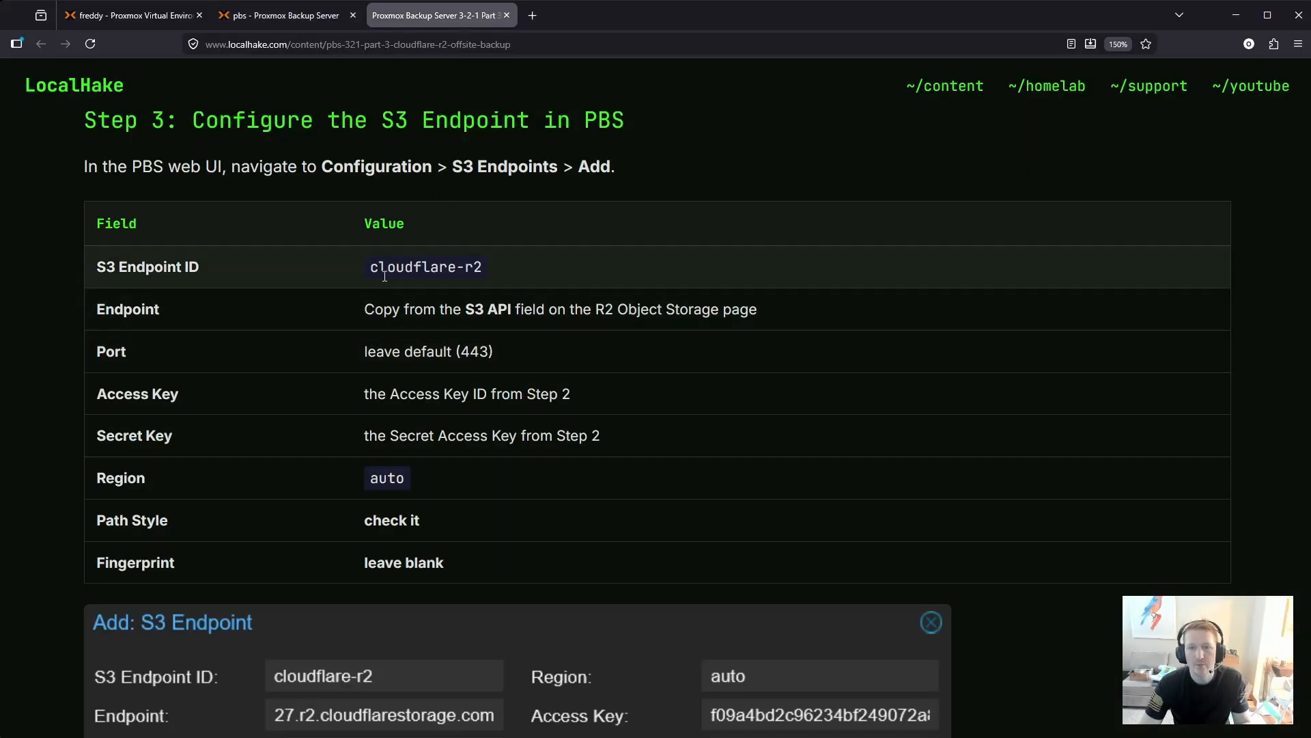
triple_click(384, 276)
key(ctrl+c)
click(293, 15)
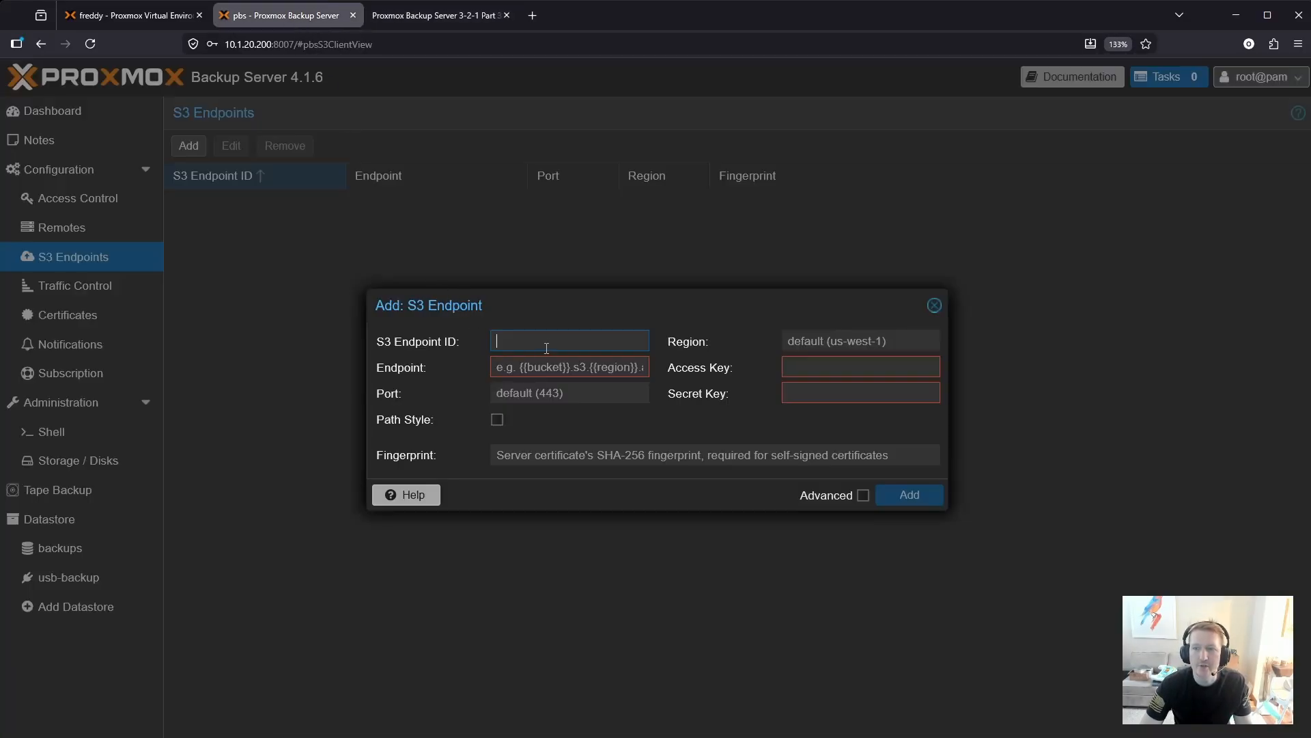
key(ctrl+v)
click(854, 341)
text(a)
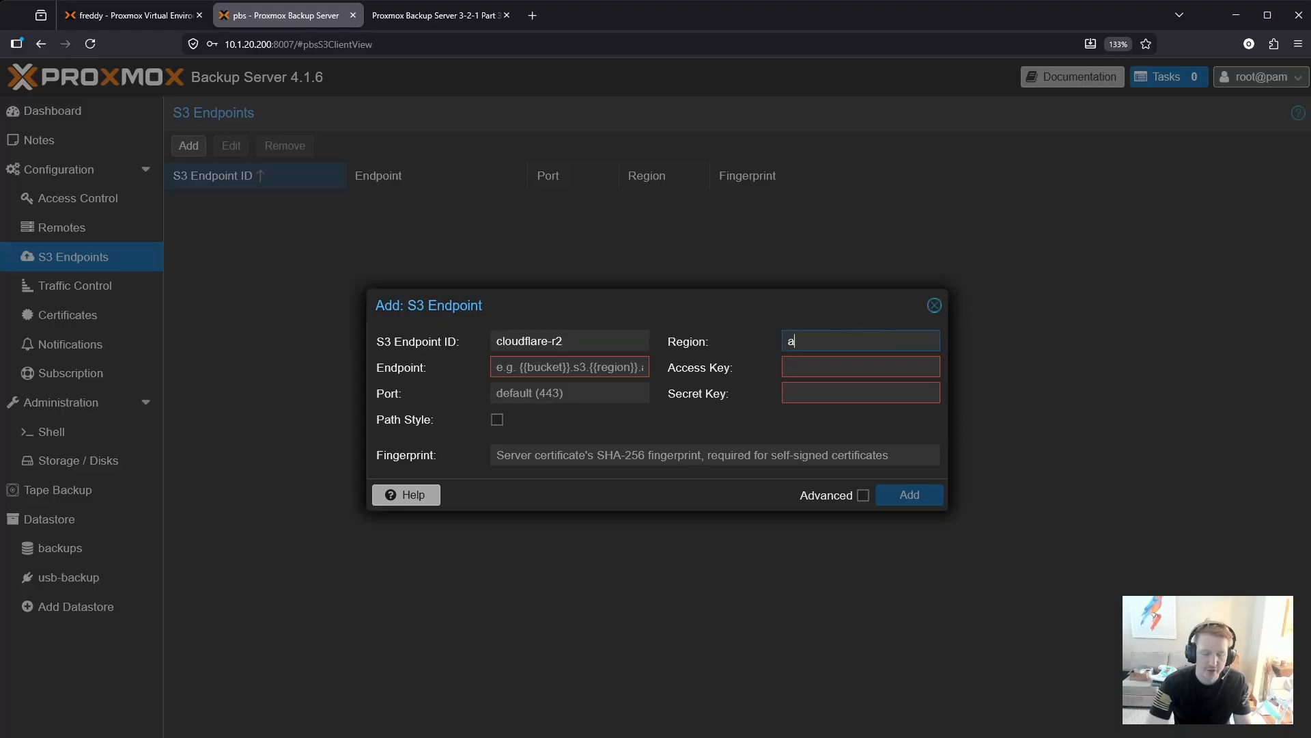
text(uto)
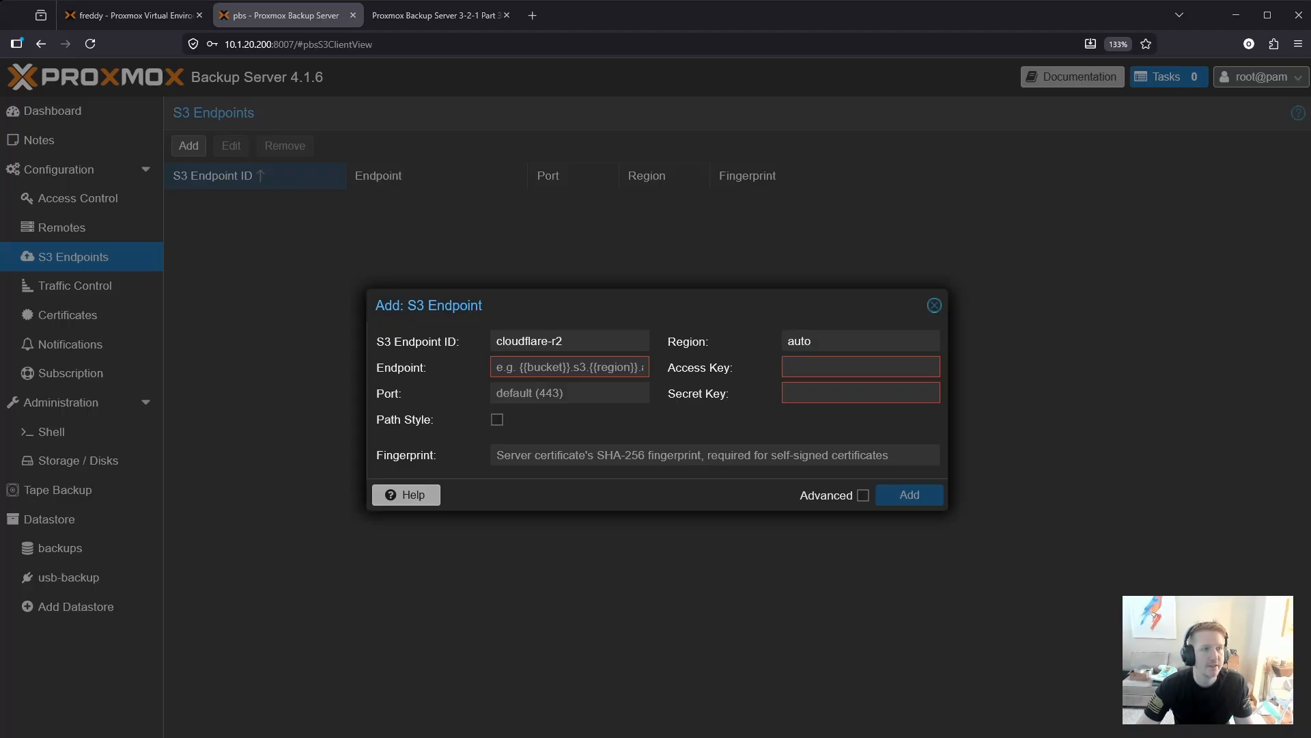
- Fill in the R2 endpoint address, access key and secret key, enable Path Style, and add the S3 endpoint
click(570, 367)
key(ctrl+v)
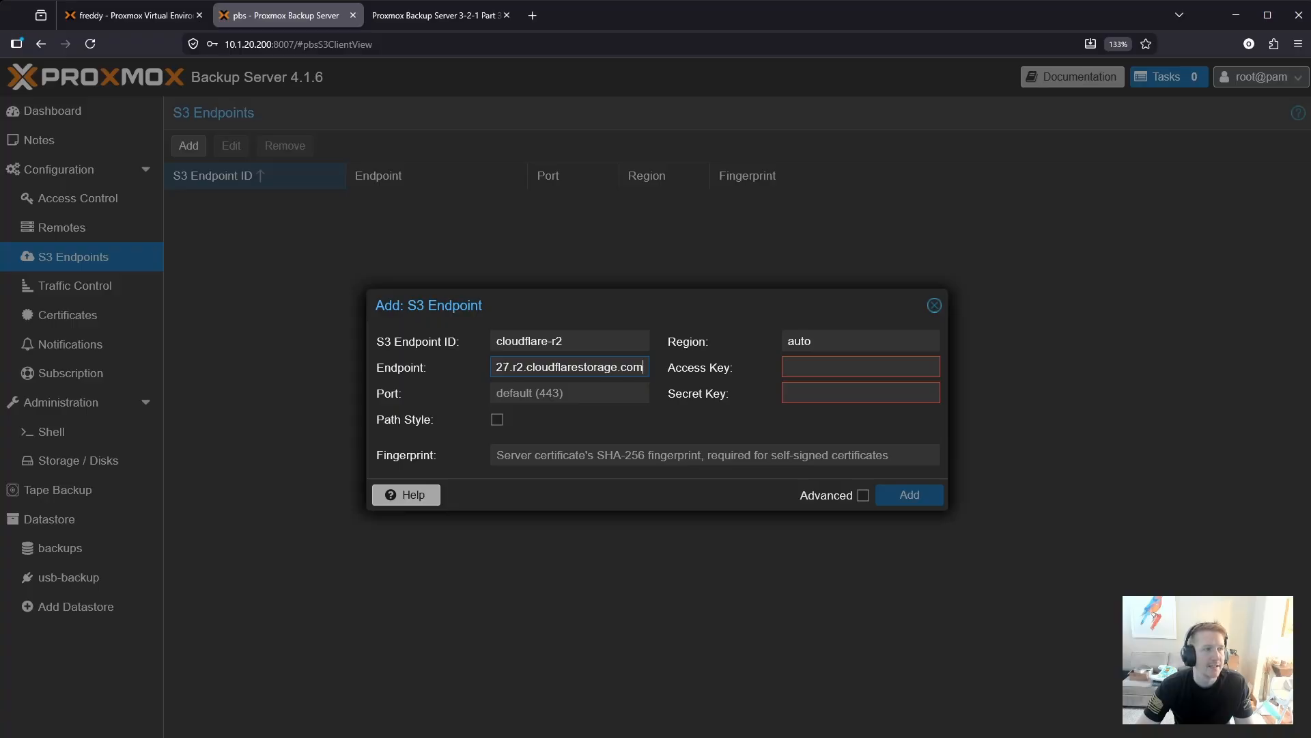
click(854, 367)
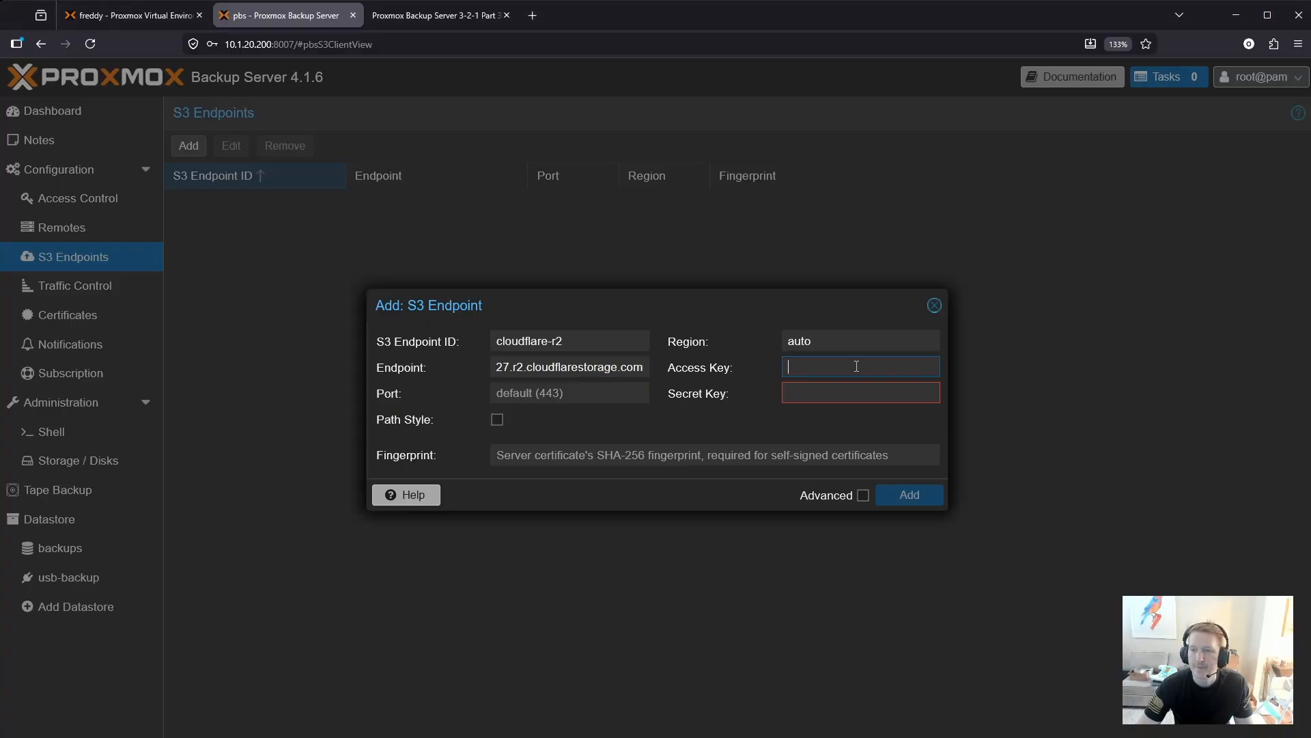
key(ctrl+v)
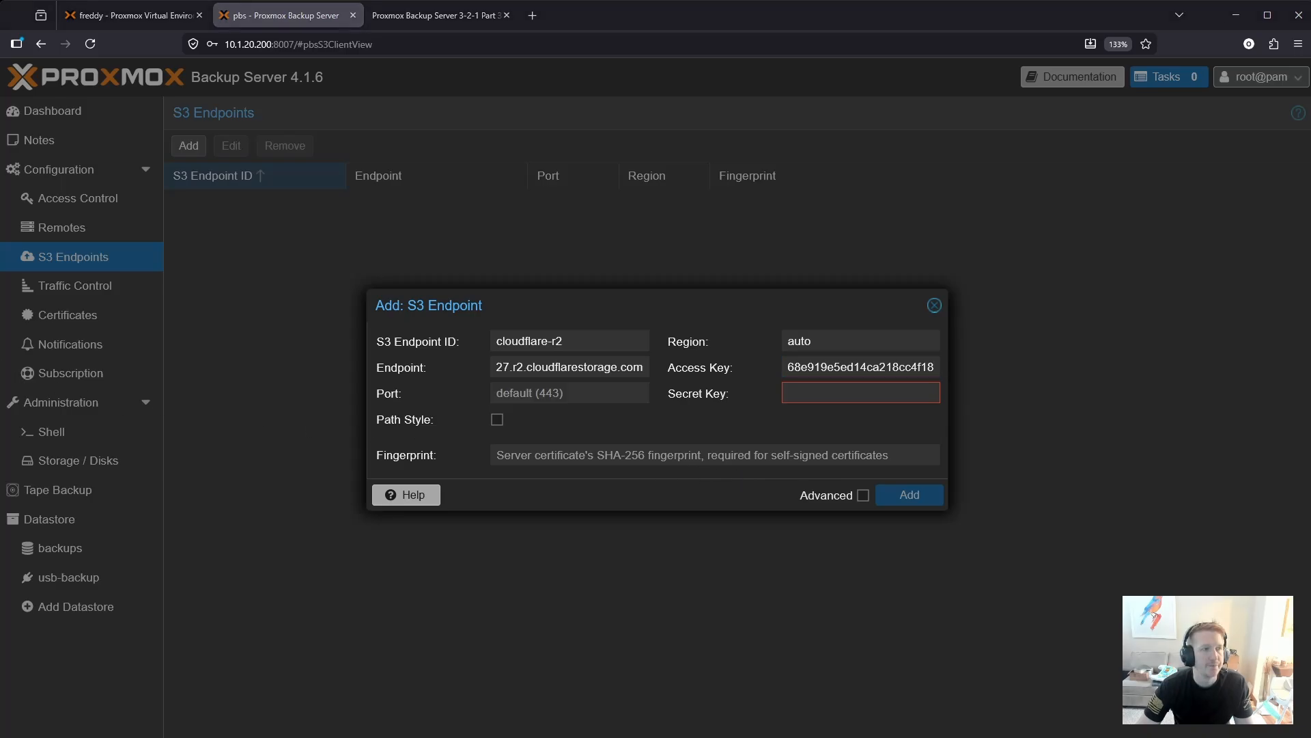
click(860, 392)
key(ctrl+v)
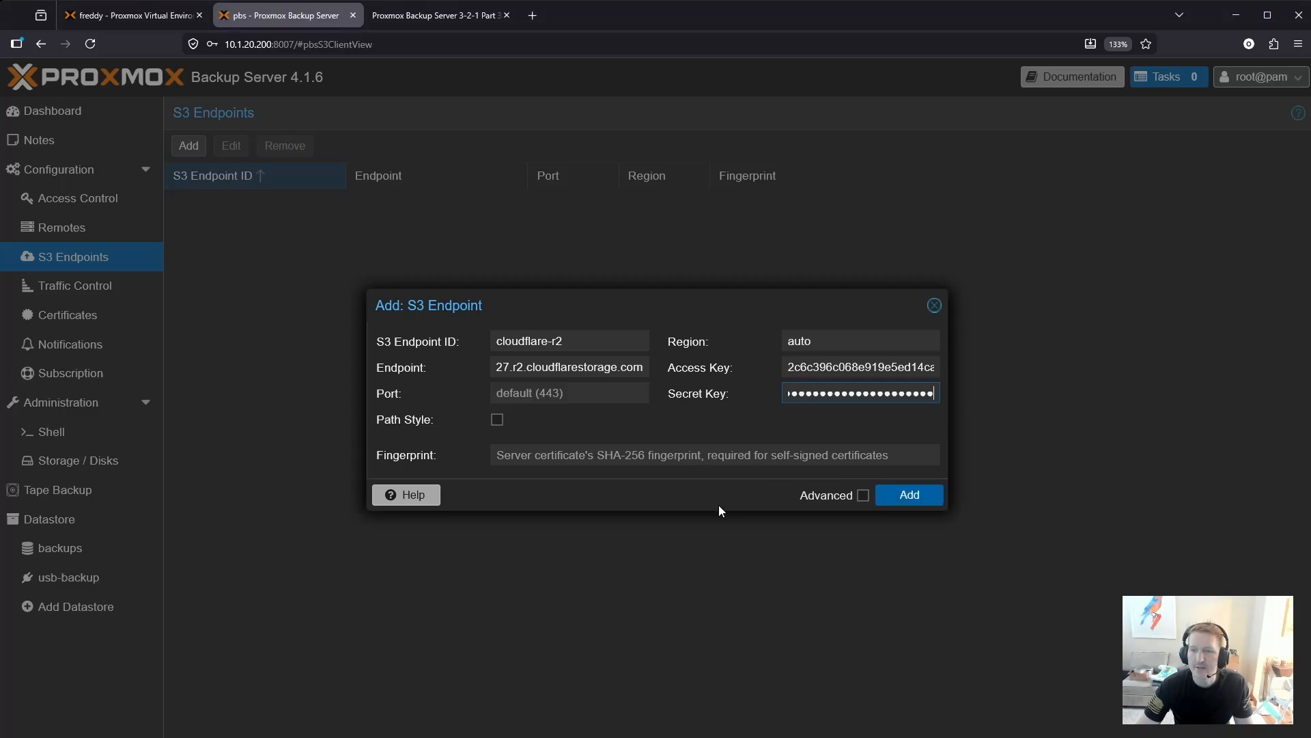
click(497, 420)
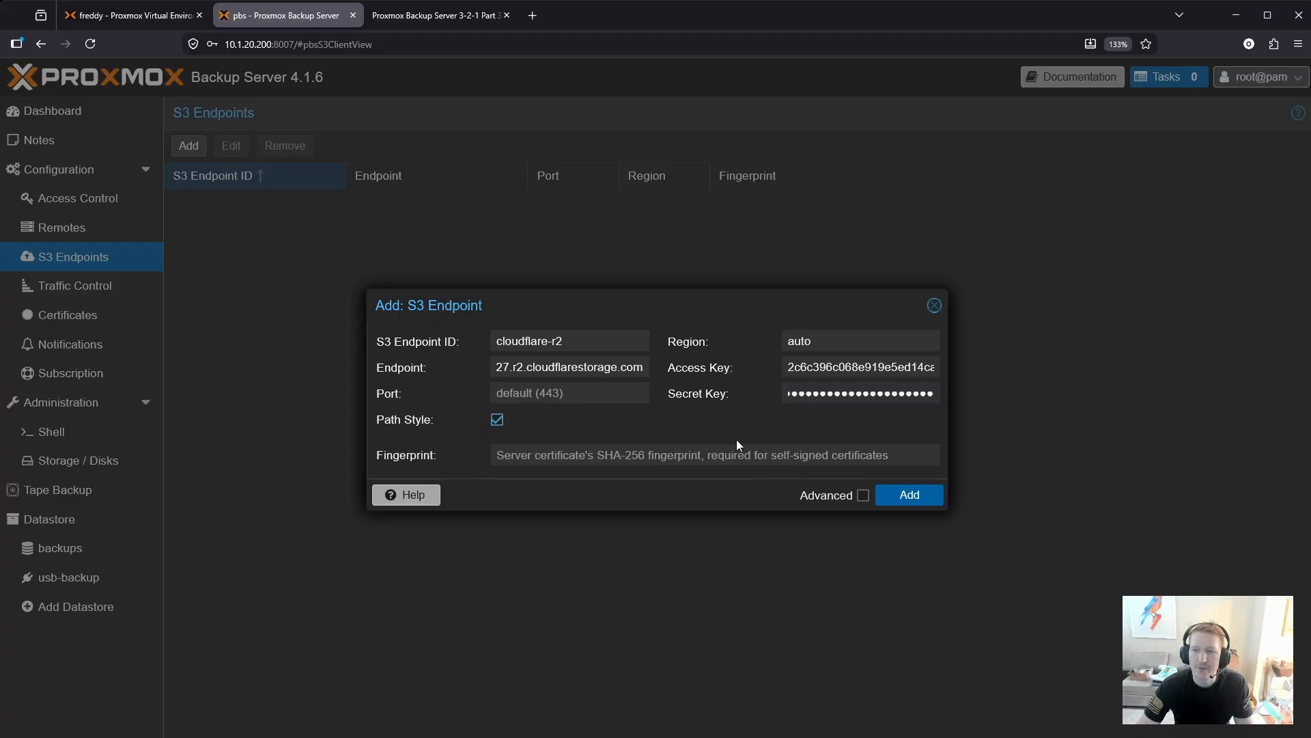
click(922, 502)
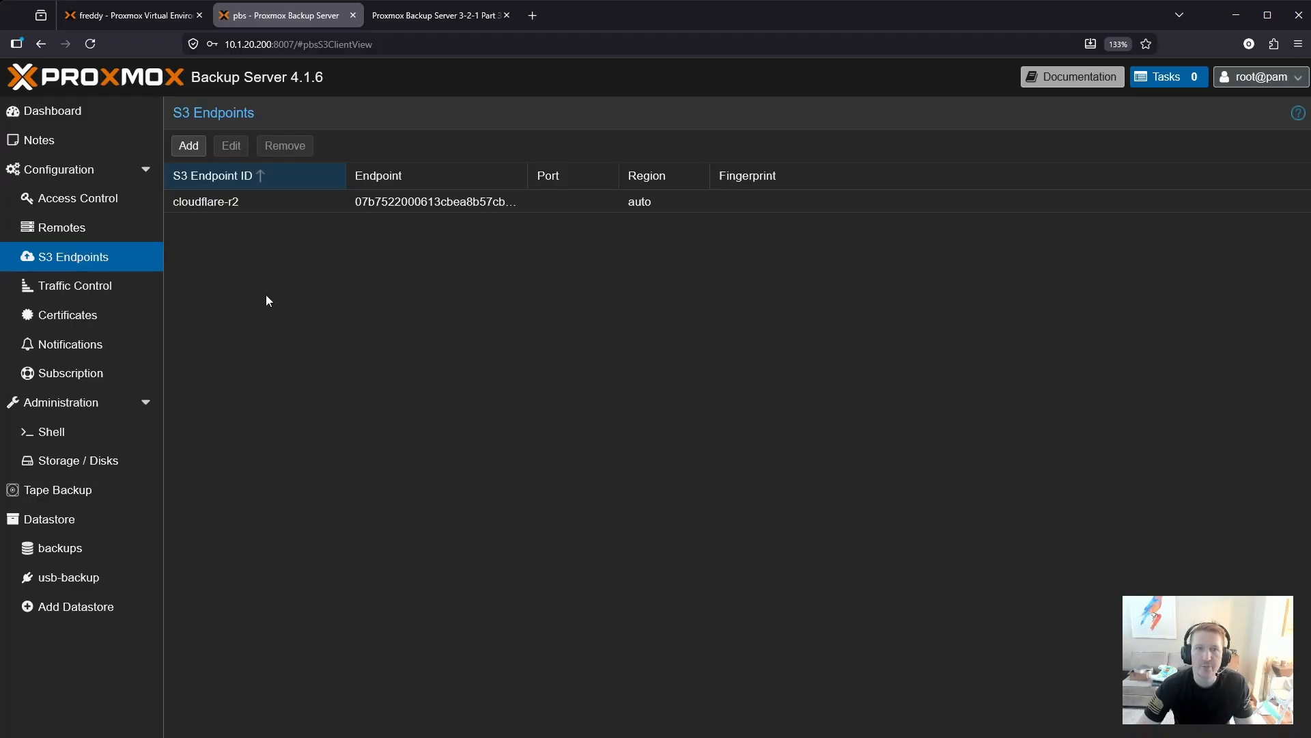
- Return to the guide and review the R2-specific gotchas and the Step 4 settings for the S3-backed datastore
click(423, 19)
scroll(391, 517, down, 5)
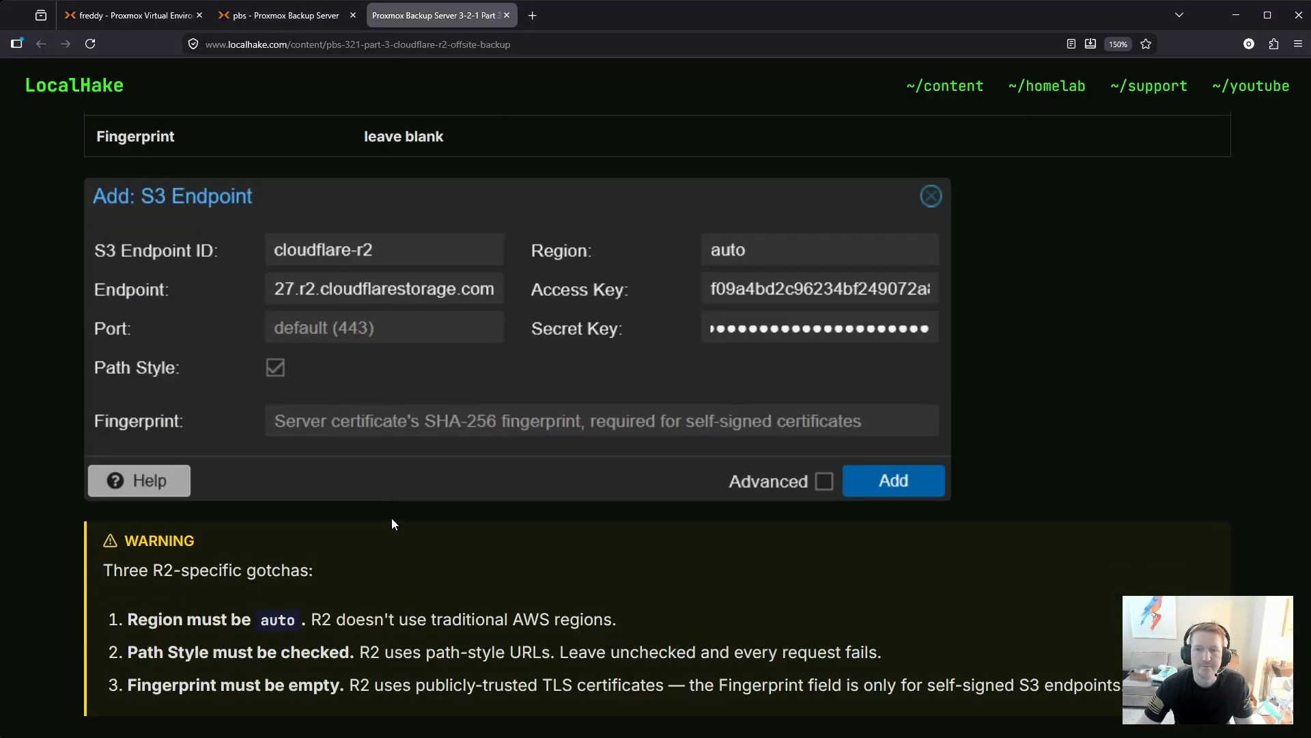
scroll(393, 523, down, 4)
scroll(393, 524, down, 5)
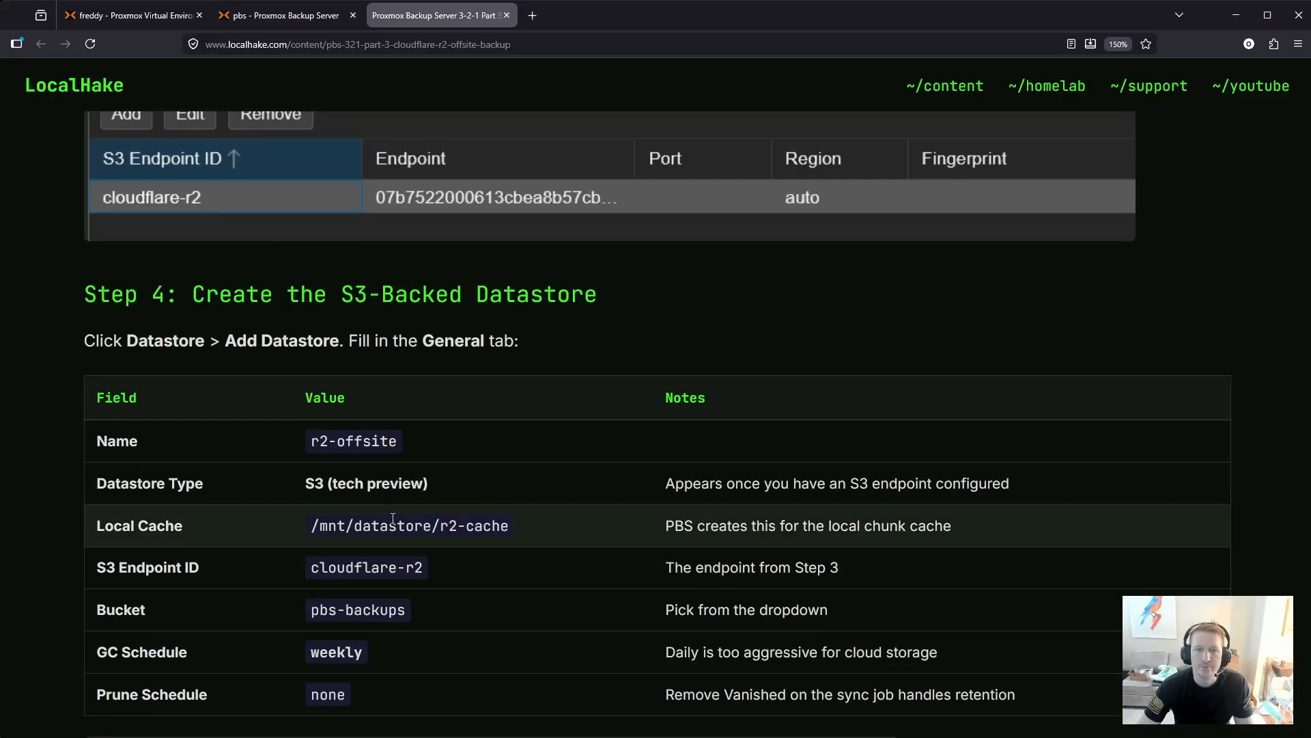
scroll(392, 518, down, 1)
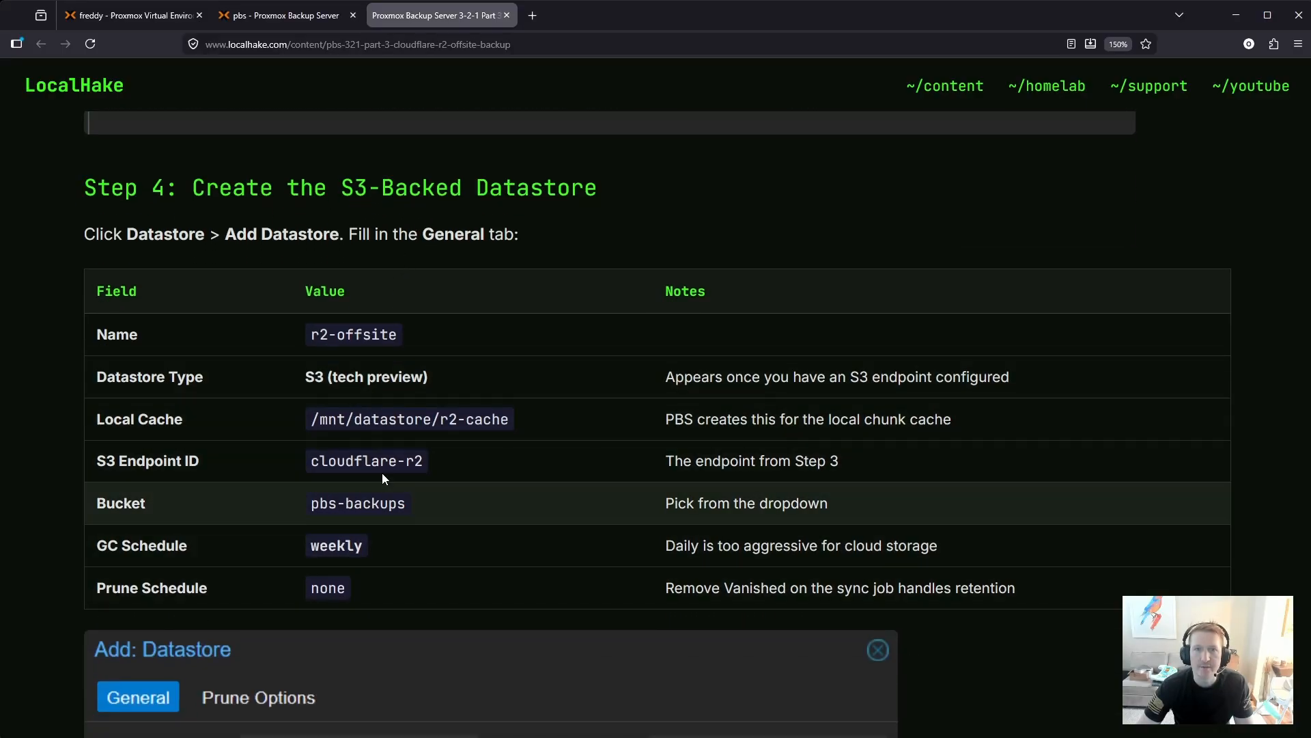
- Start a new datastore in Proxmox Backup Server with type S3 (tech preview) and the guide's name r2-offsite
click(278, 20)
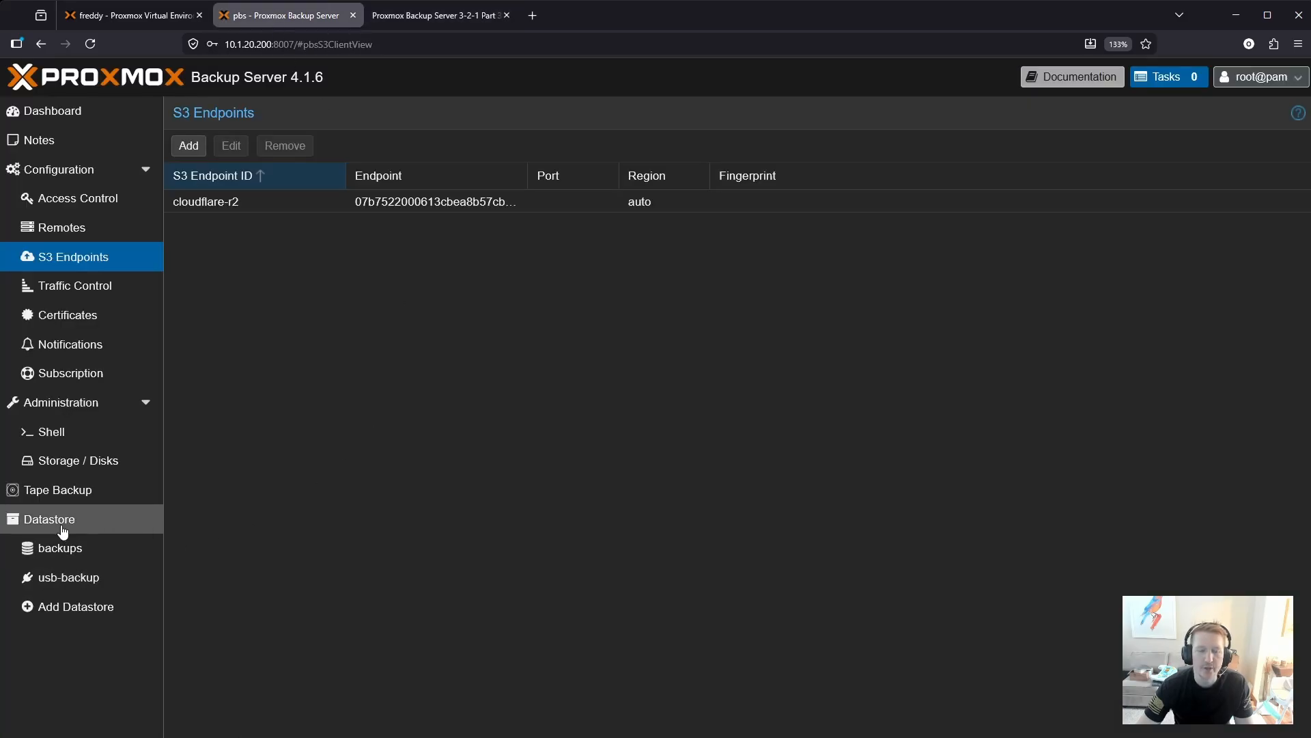
click(68, 607)
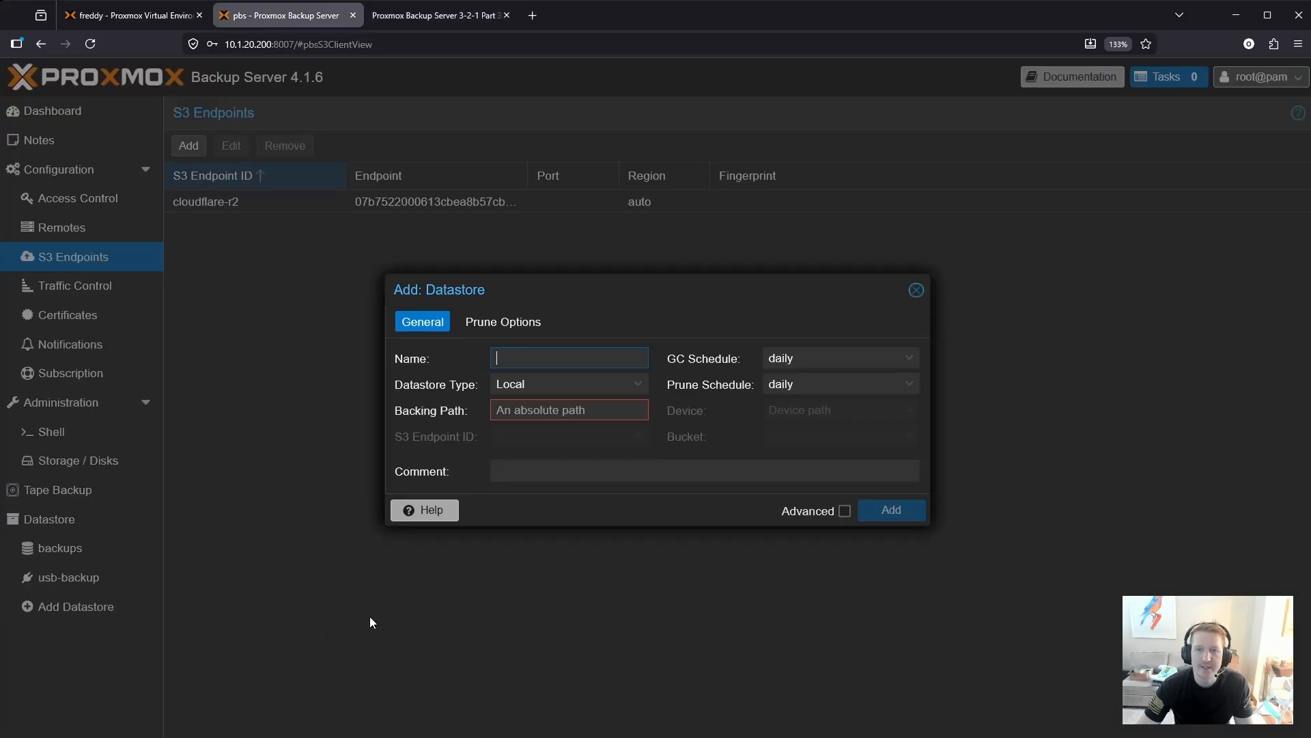
click(556, 383)
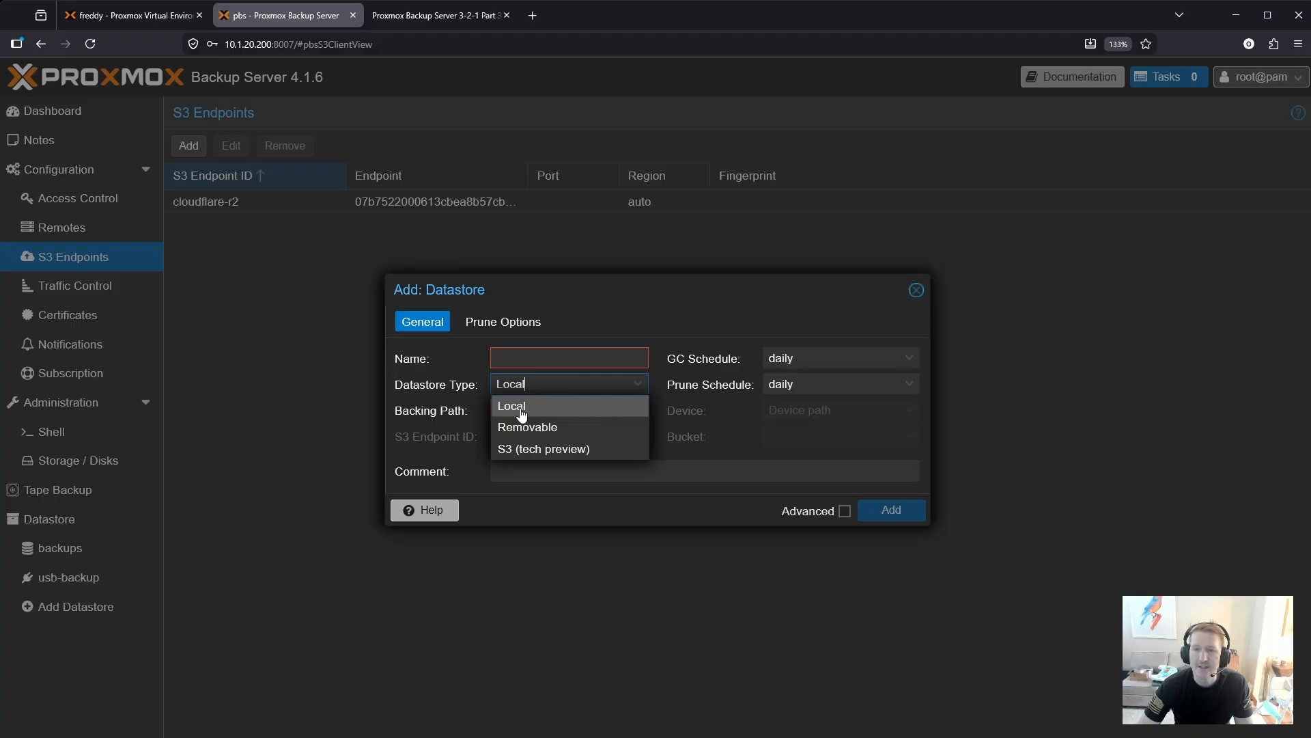
click(530, 455)
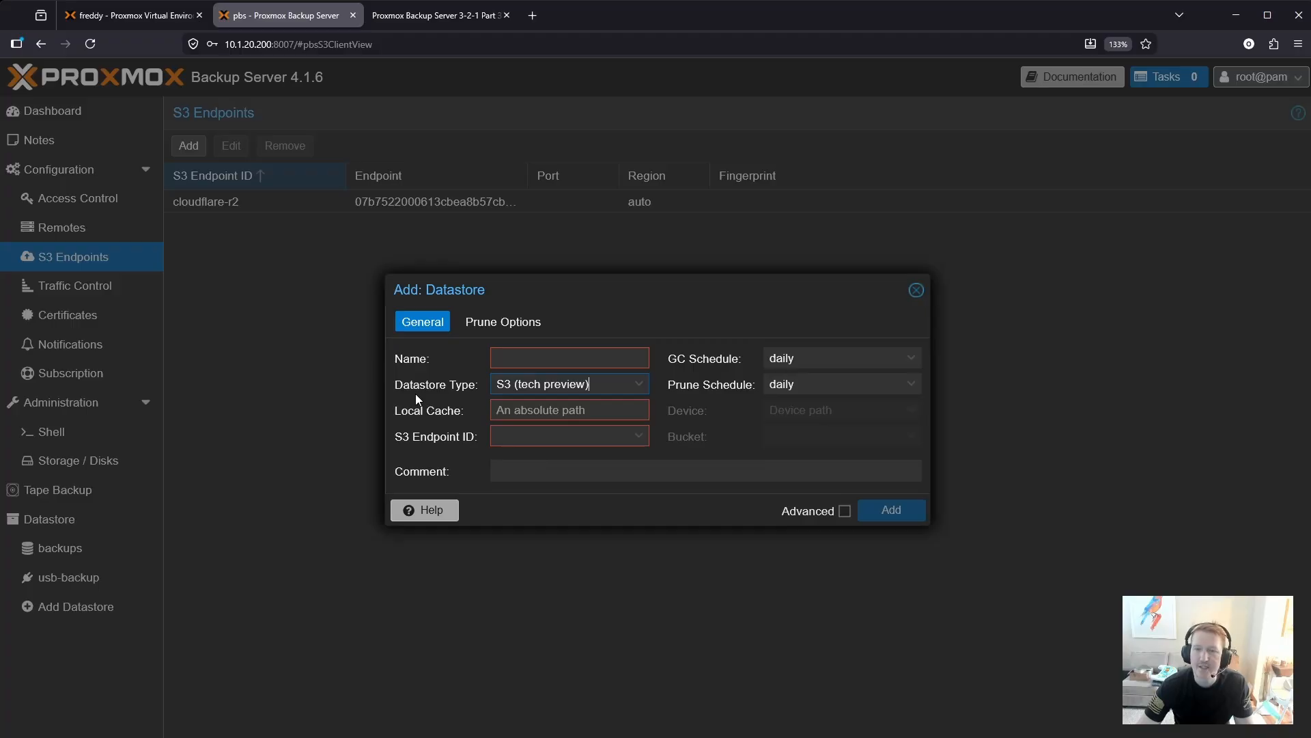
click(438, 15)
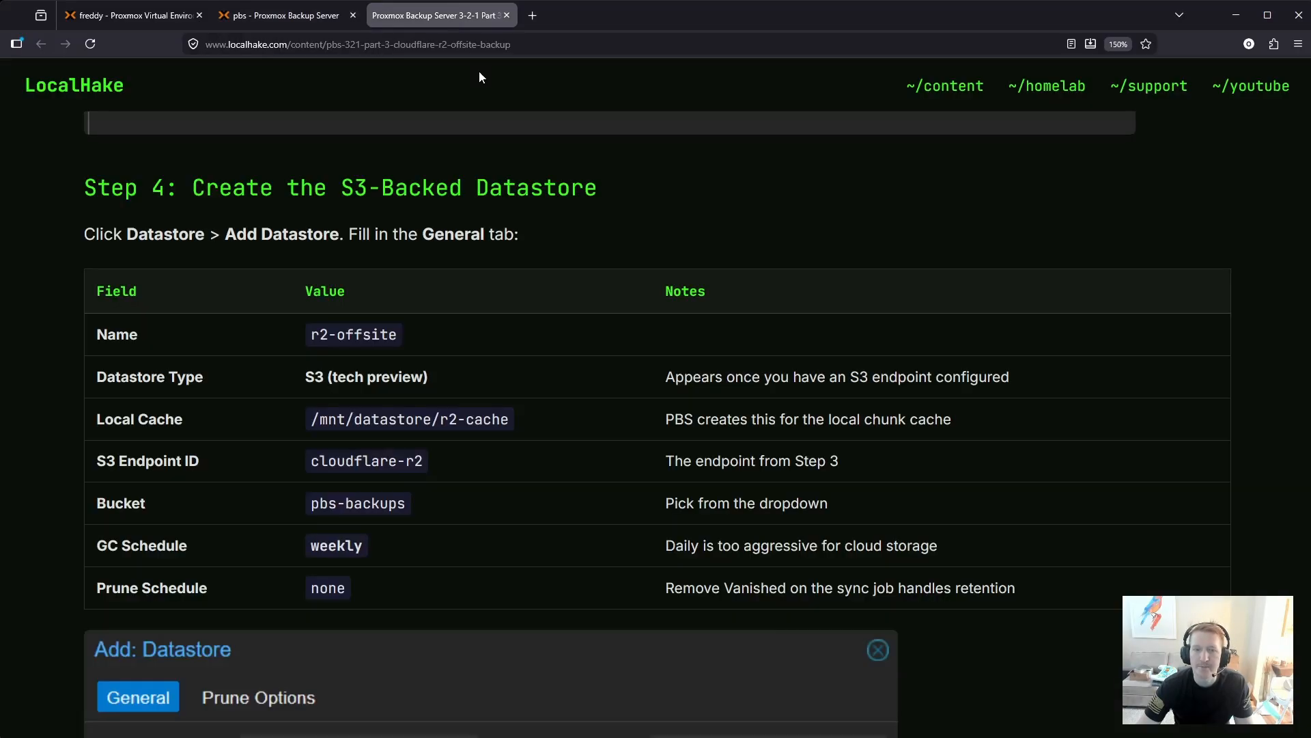
drag(400, 334, 309, 334)
key(ctrl+c)
click(286, 15)
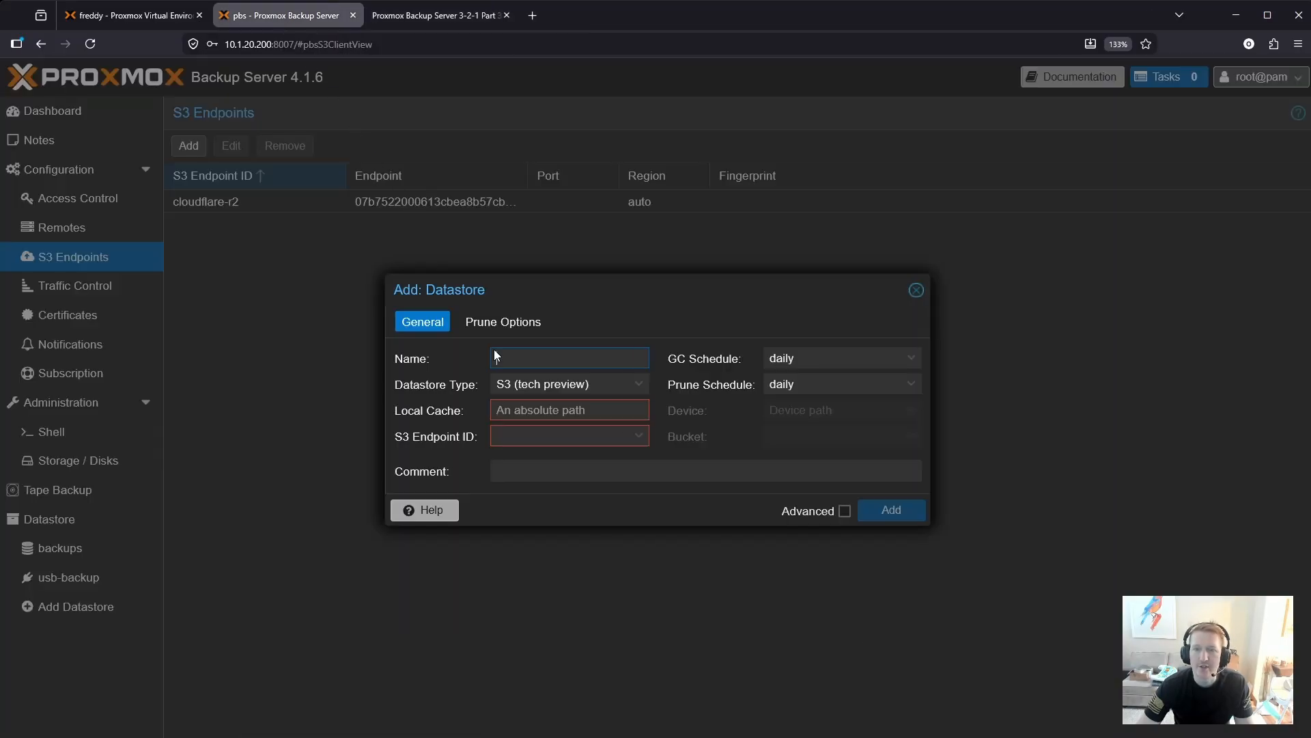
key(ctrl+v)
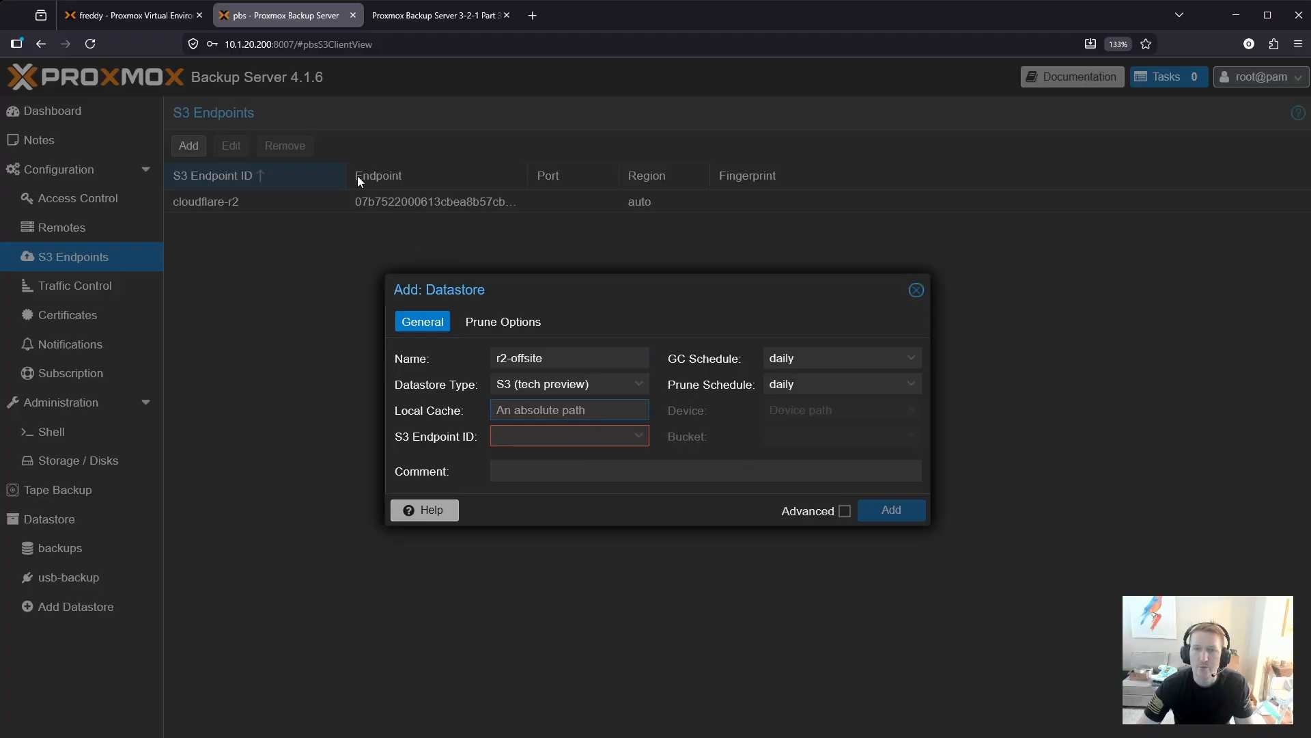
- Copy the local cache path /mnt/datastore/r2-cache from the guide into the new datastore's settings
click(437, 15)
drag(315, 418, 508, 423)
key(ctrl+c)
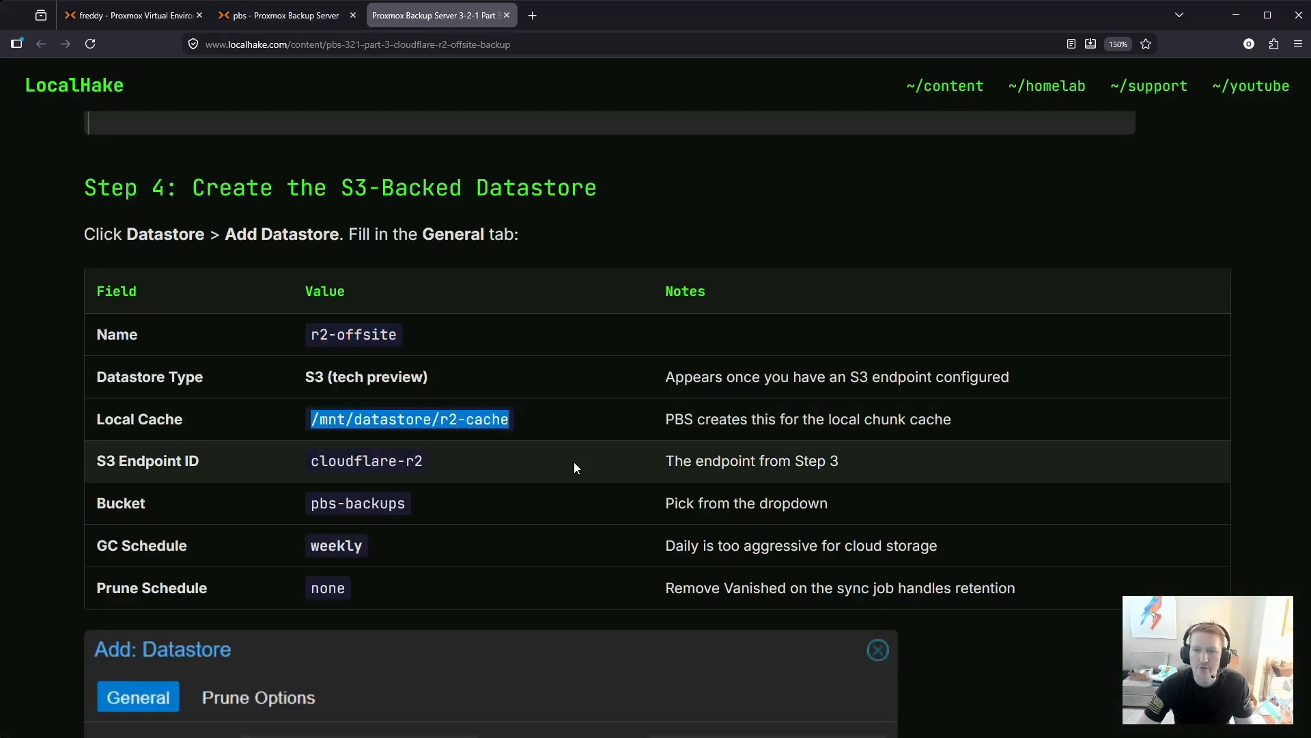
click(287, 15)
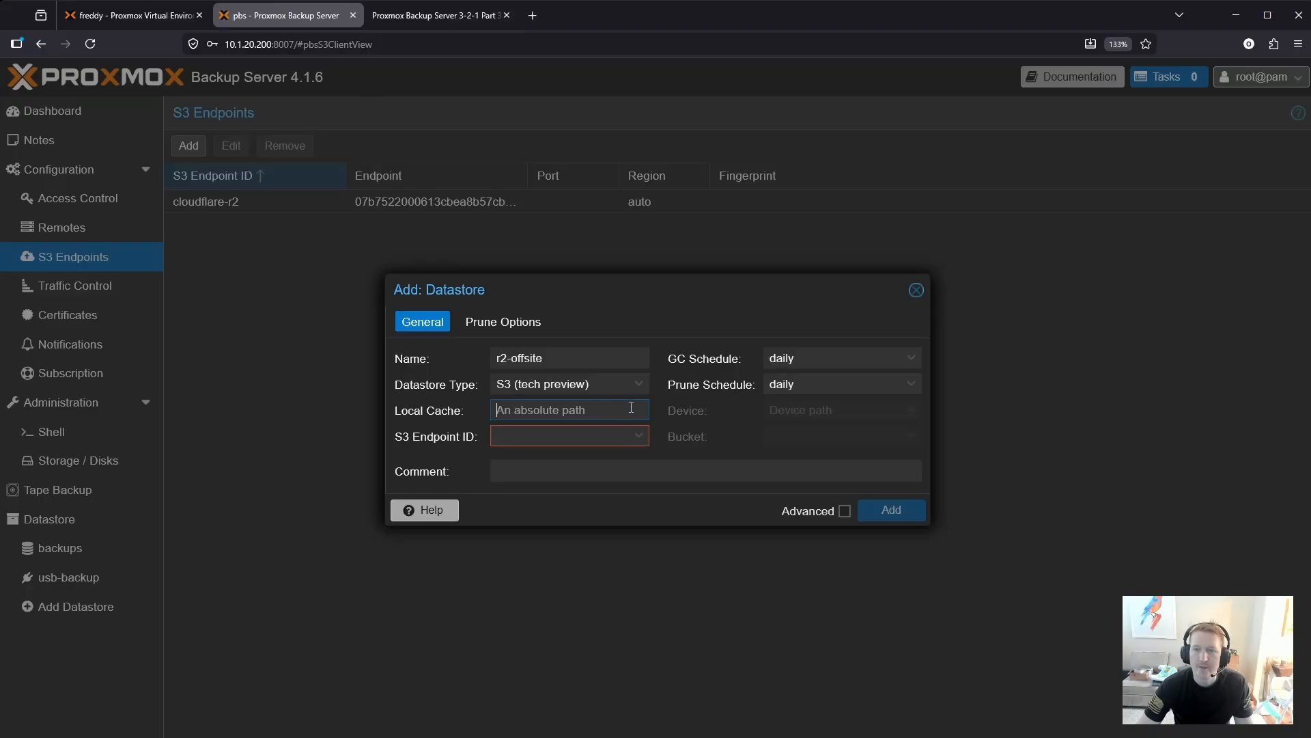
key(ctrl+v)
- Assign the cloudflare-r2 endpoint and the pbs-backups bucket to the new datastore
click(577, 437)
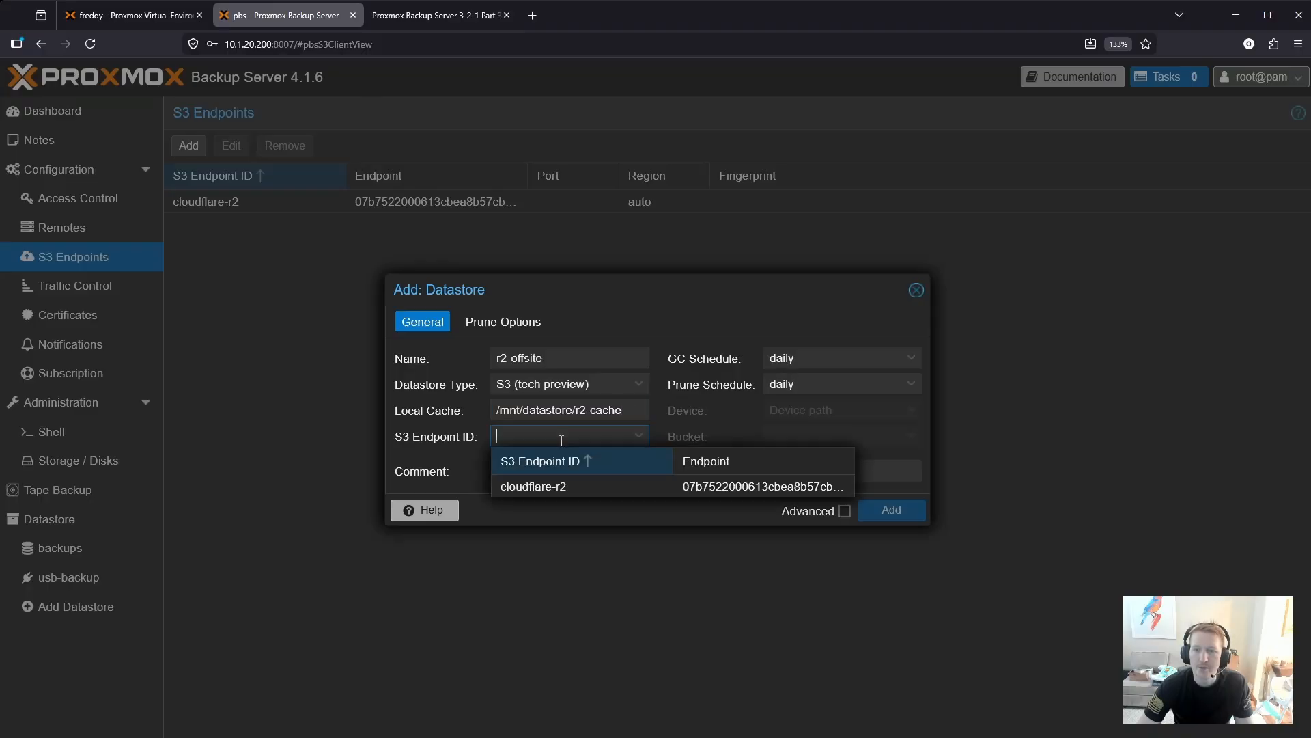
click(543, 487)
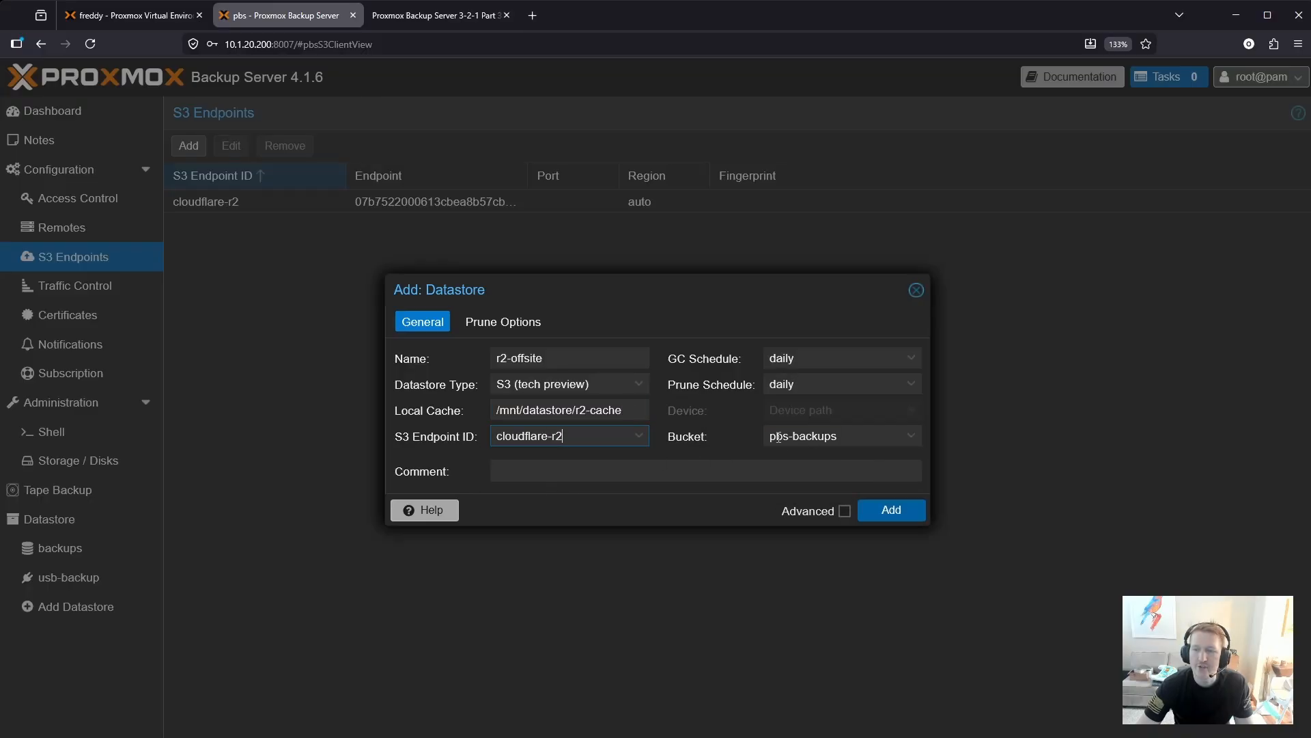
click(813, 437)
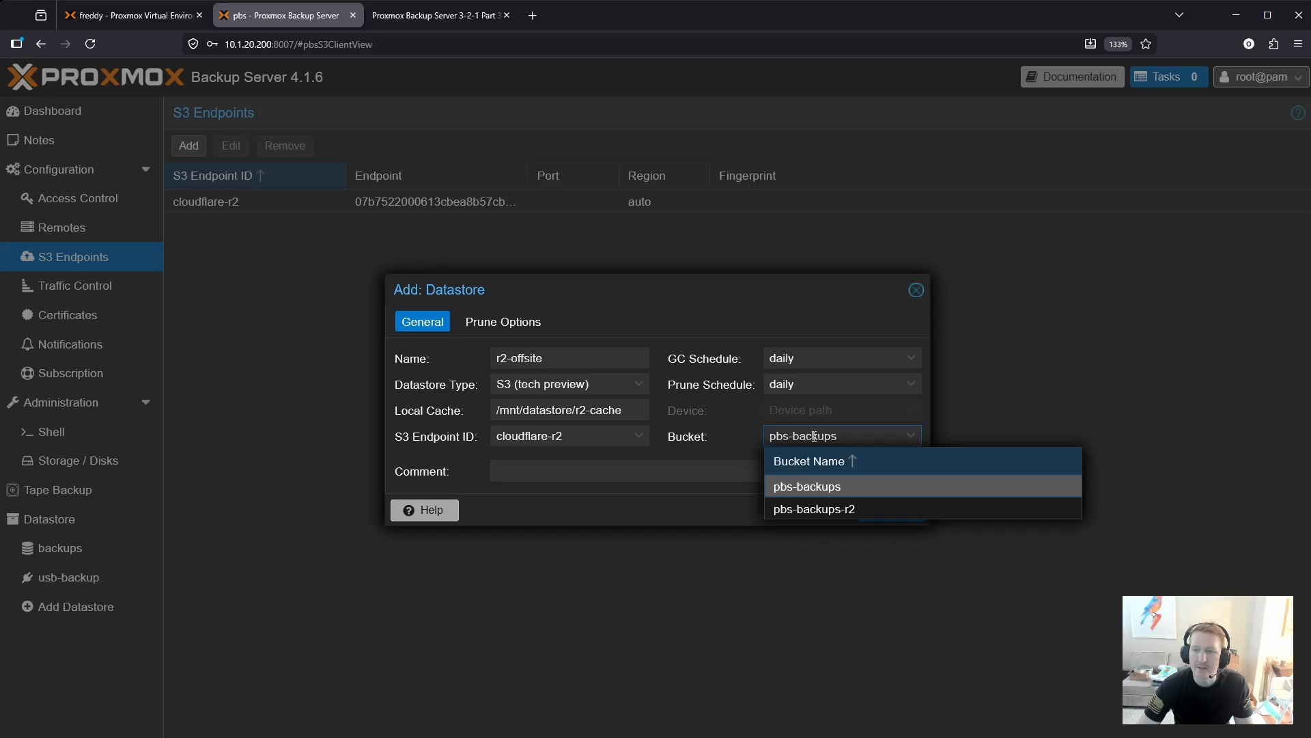
click(806, 487)
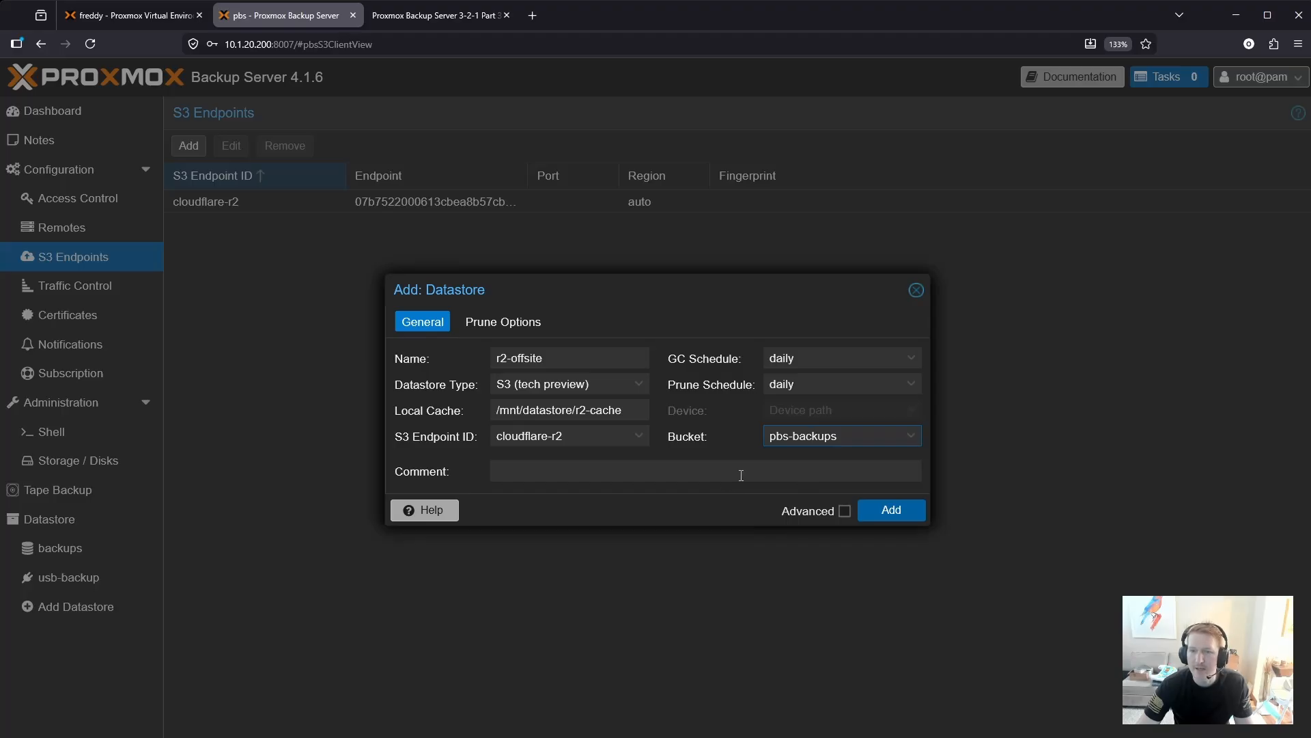
- Check the guide's Step 4 values, keep the pbs-backups bucket, and set the new datastore's prune schedule to none
click(420, 16)
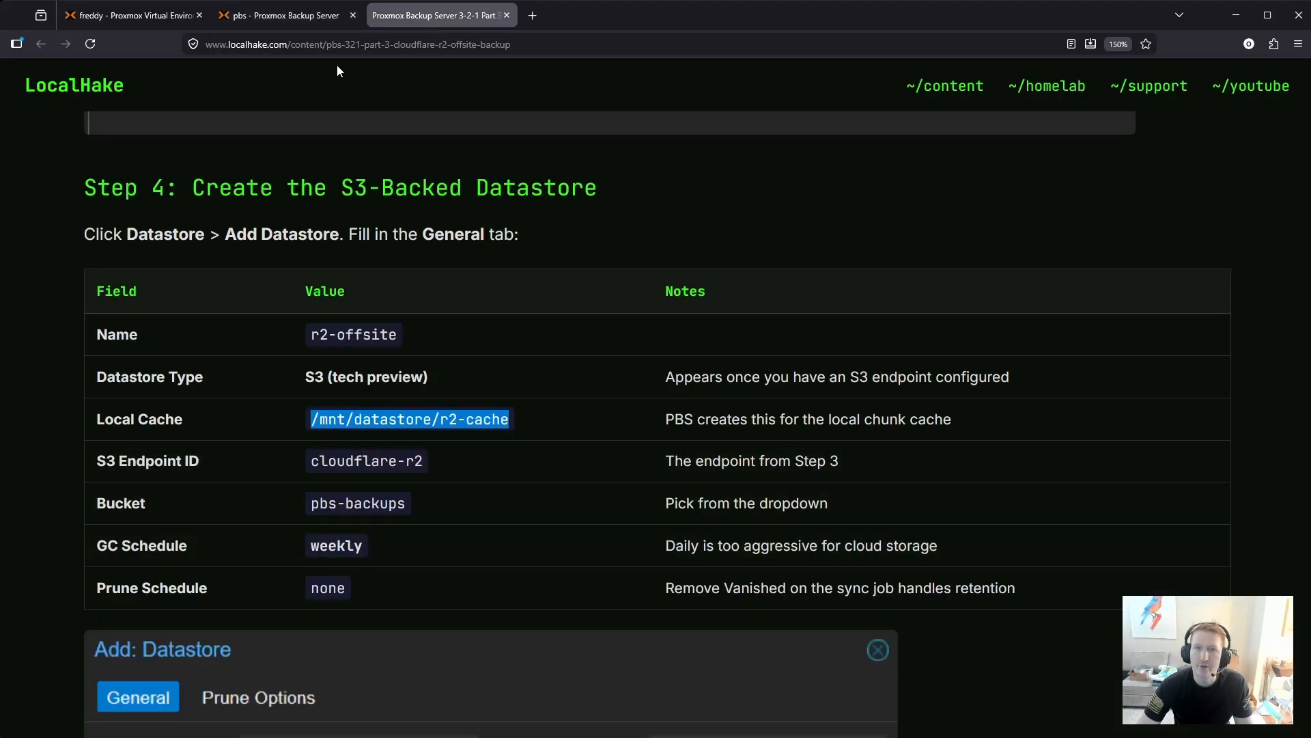
click(300, 19)
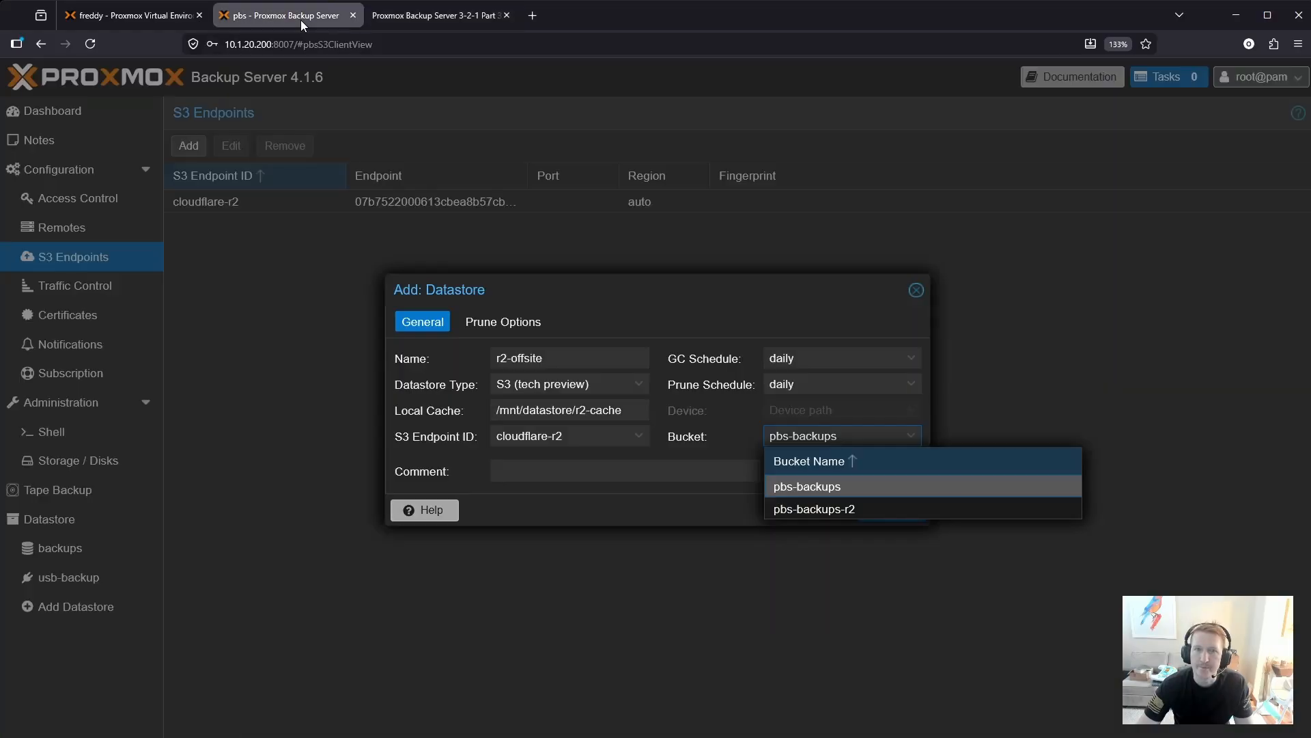
click(838, 485)
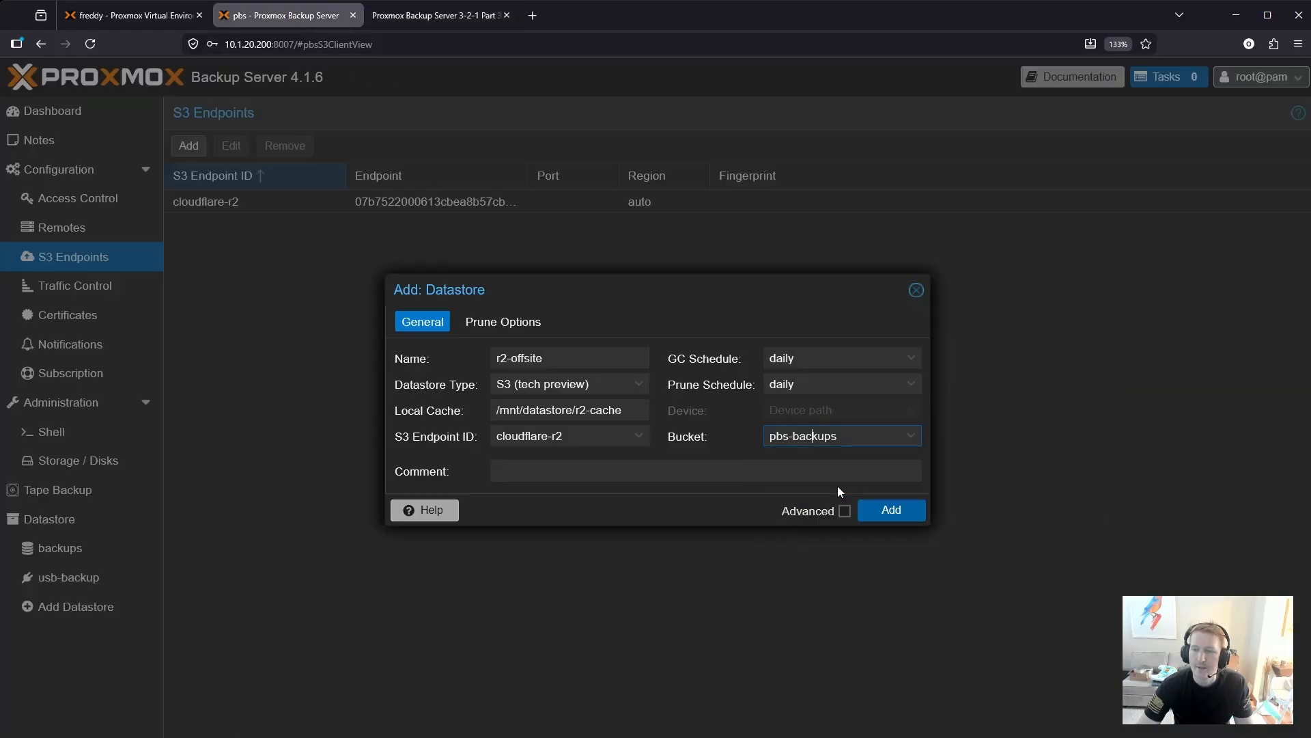
click(911, 384)
key(BackSpace)
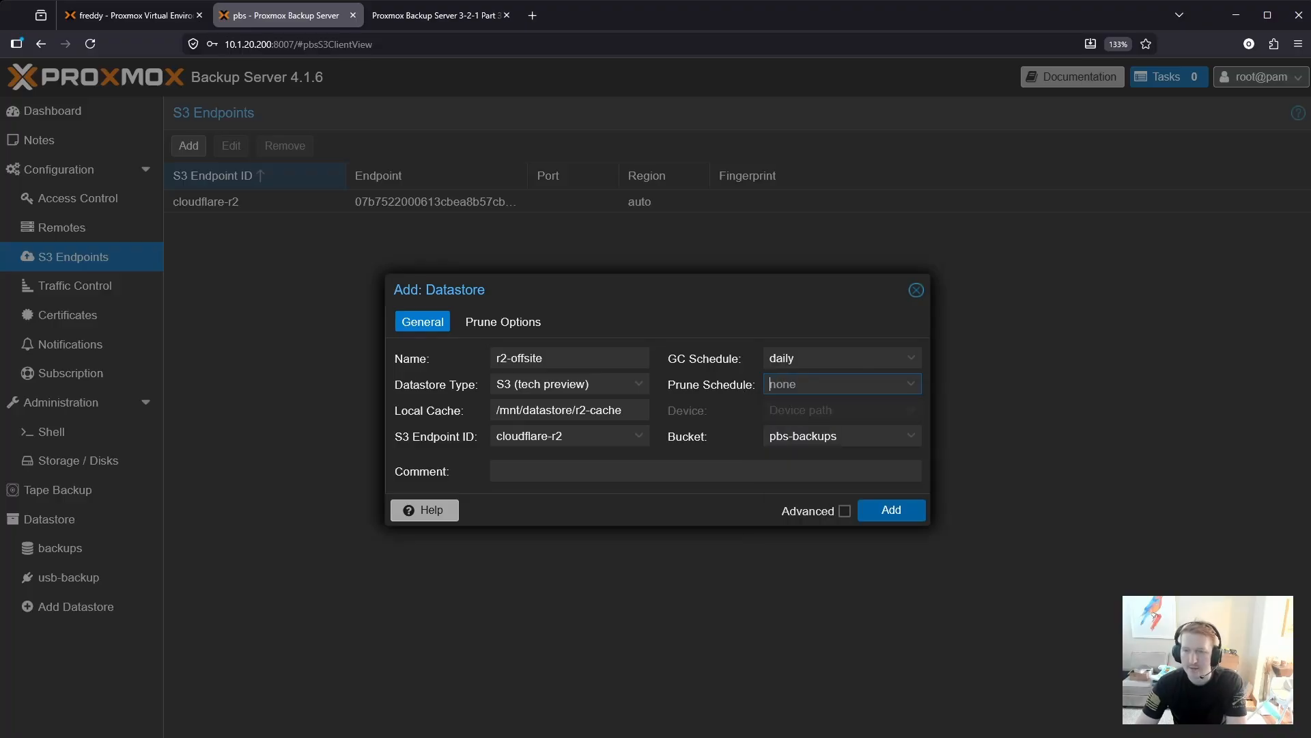
click(426, 15)
click(305, 21)
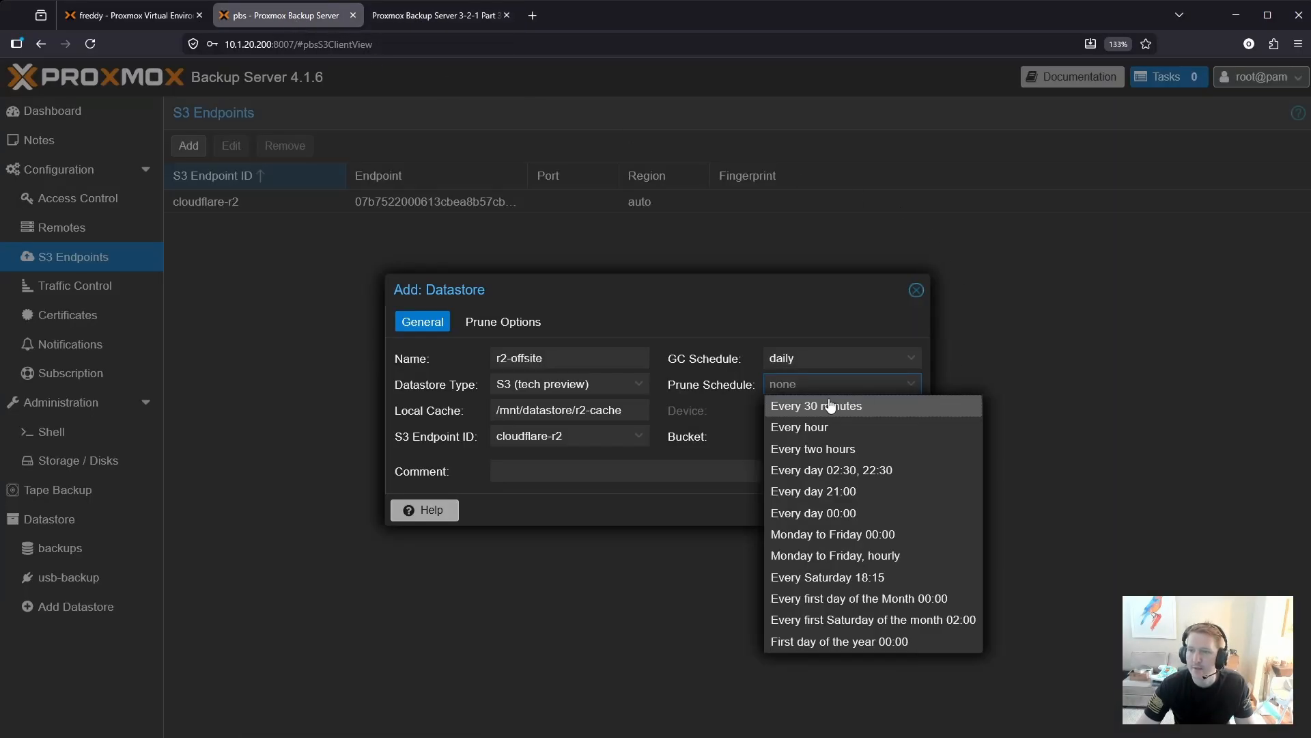
click(828, 578)
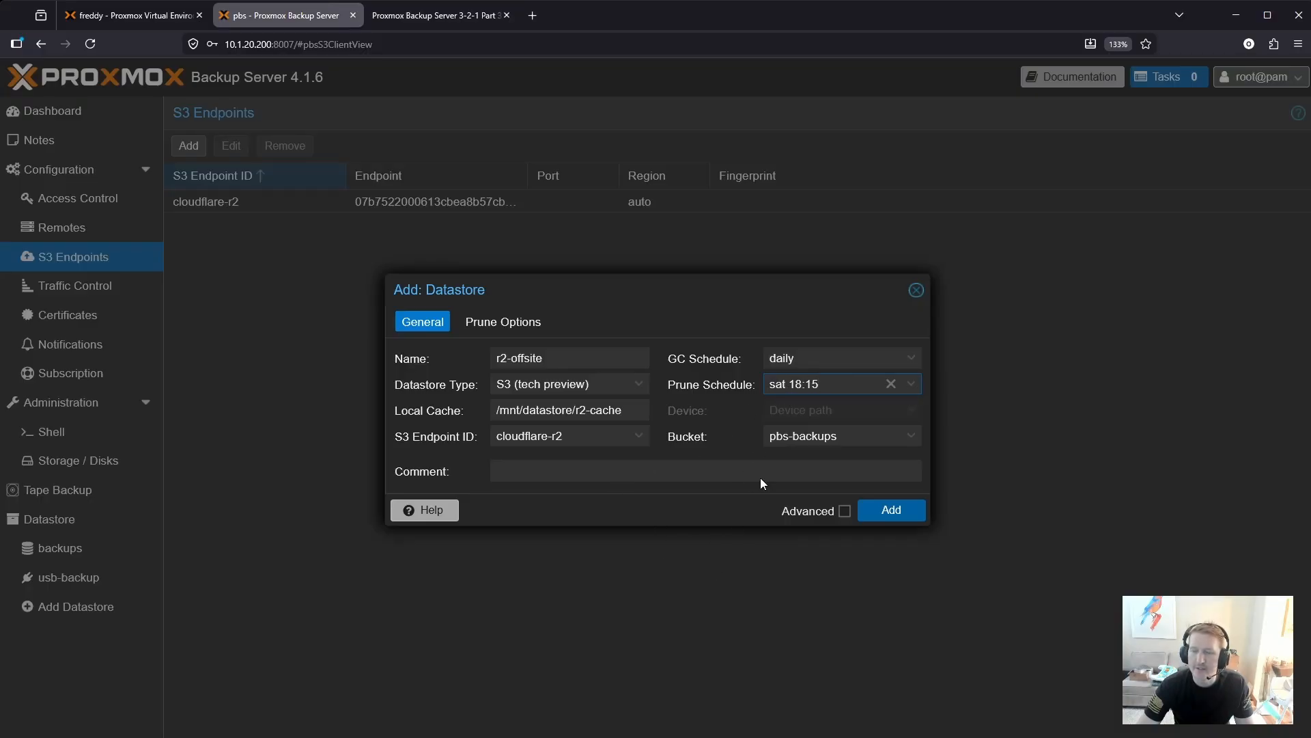
click(891, 384)
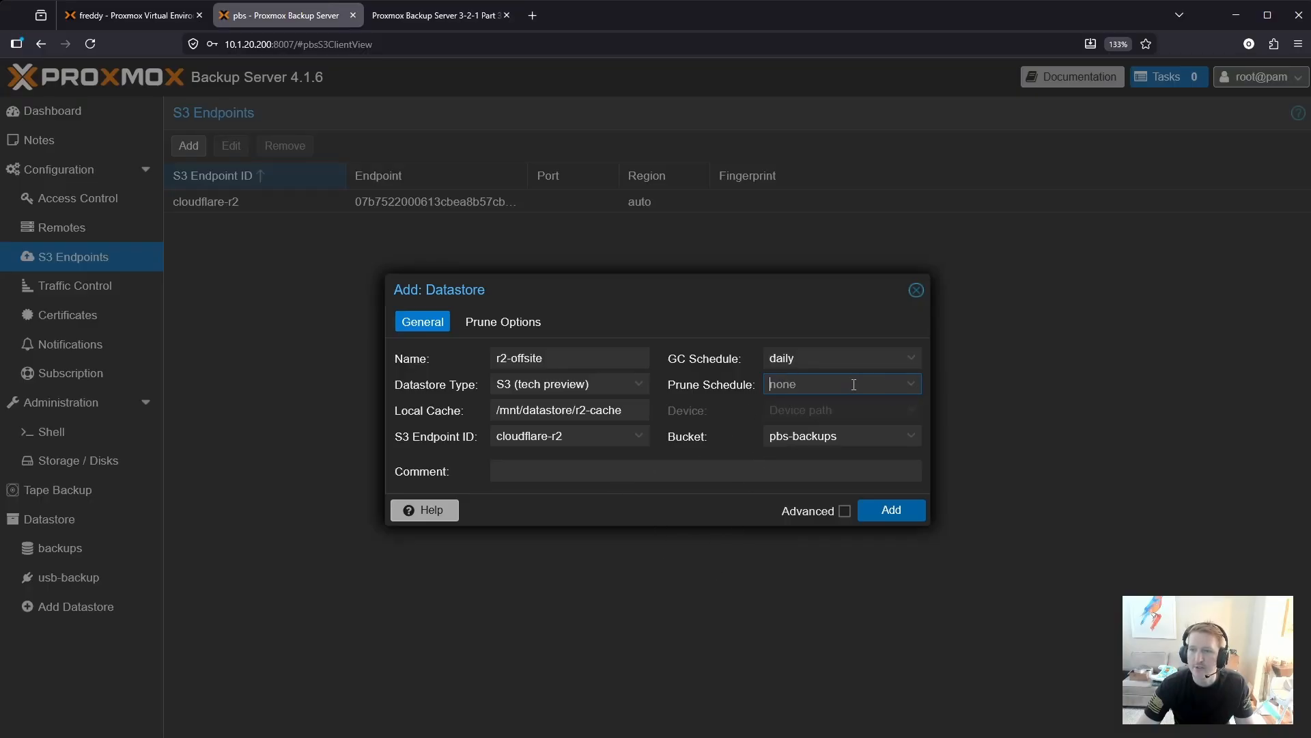
- Set the garbage collection schedule to every Saturday 18:15 and create the r2-offsite datastore
click(822, 358)
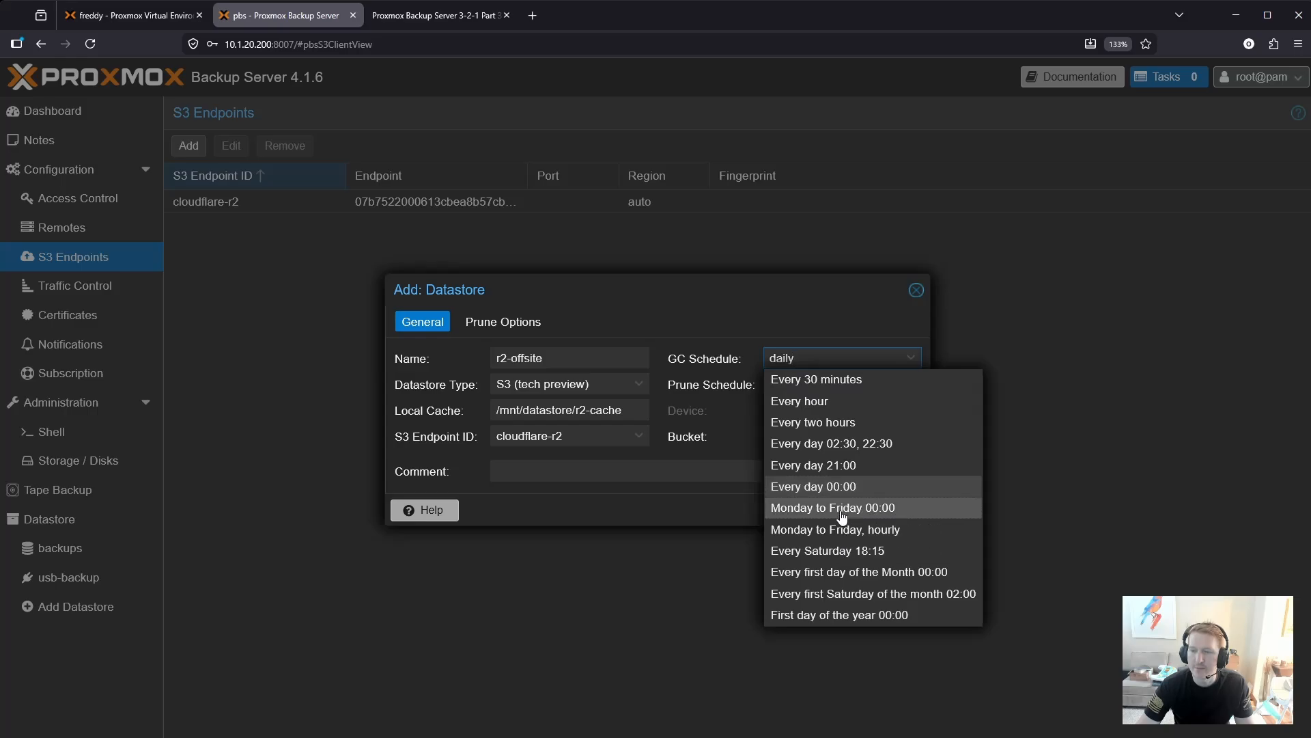
click(833, 552)
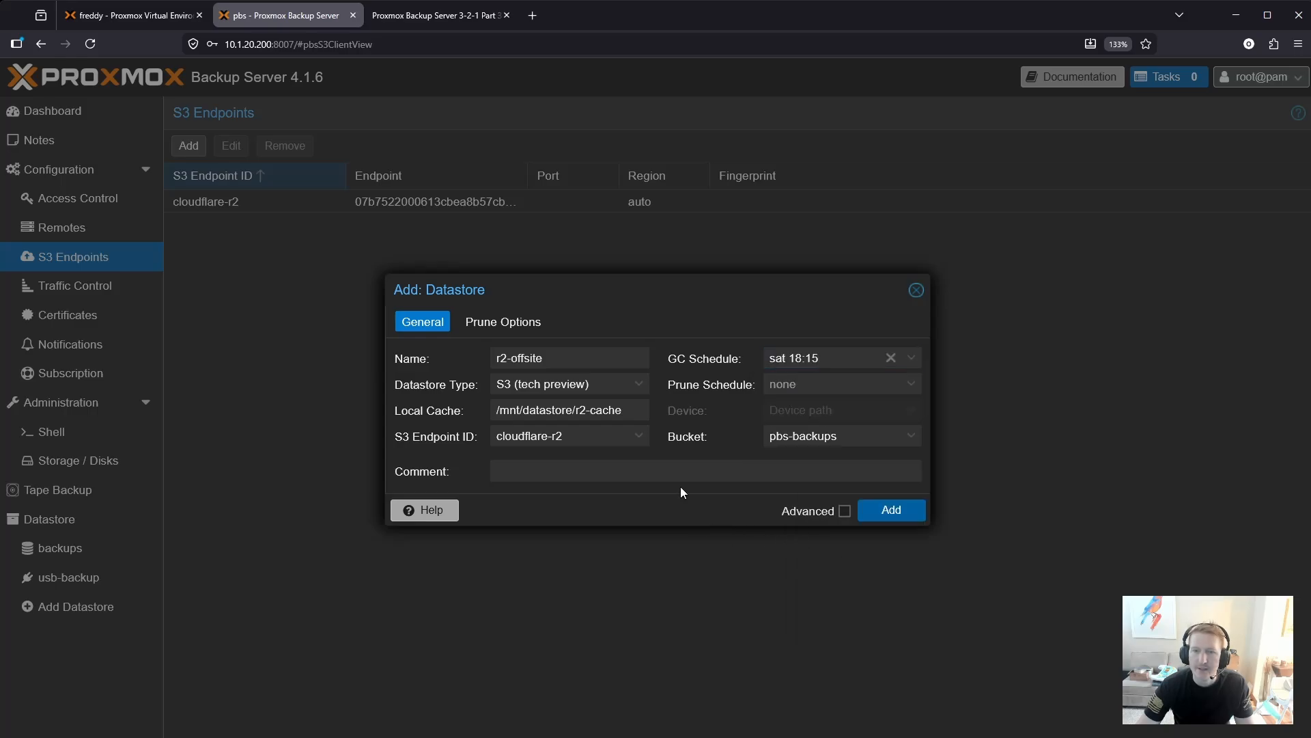
click(523, 331)
click(434, 327)
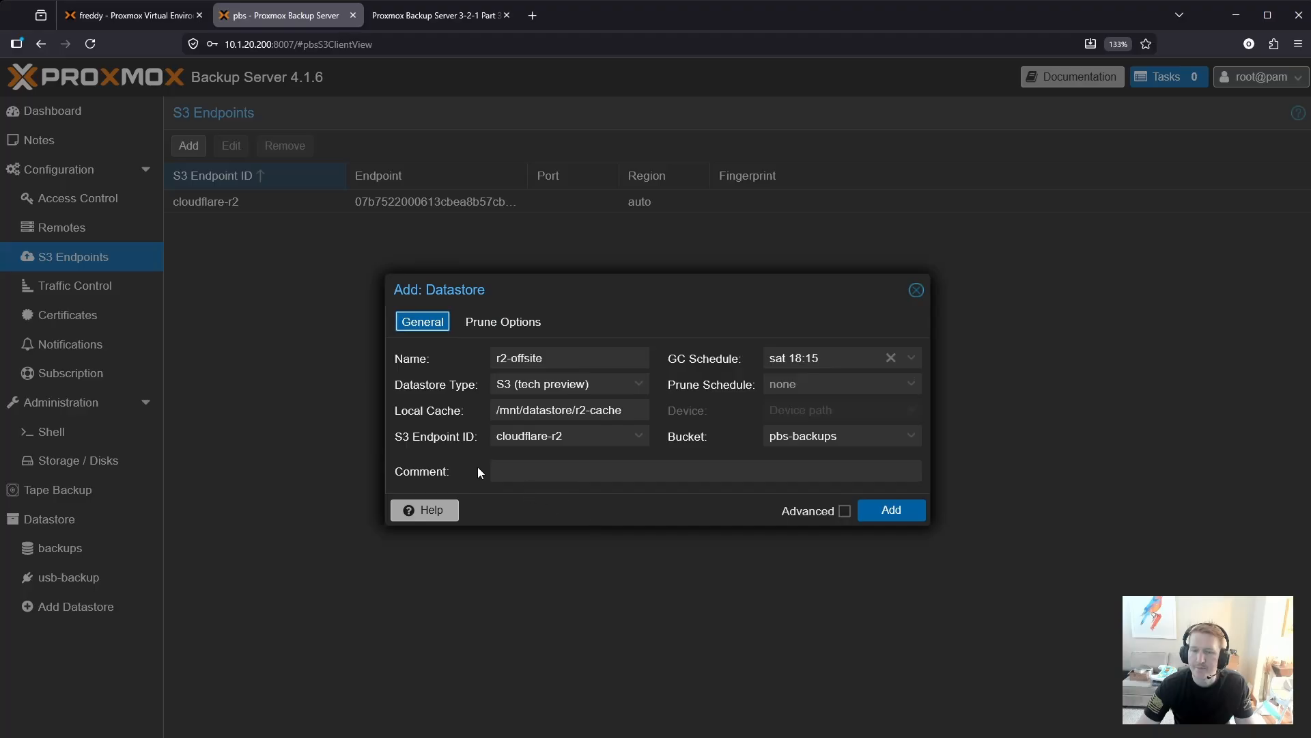
click(884, 517)
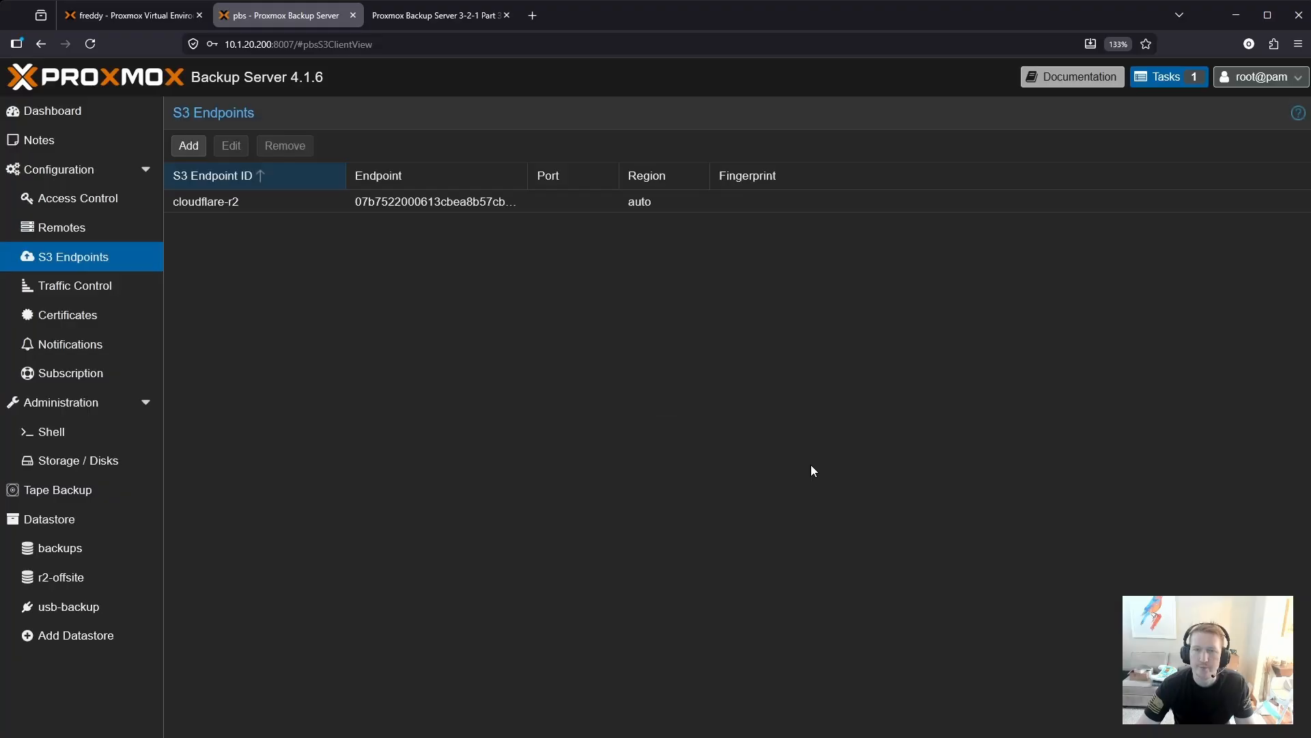
- Start a pull sync job on the r2-offsite datastore with a local location and backups as the source datastore
click(80, 579)
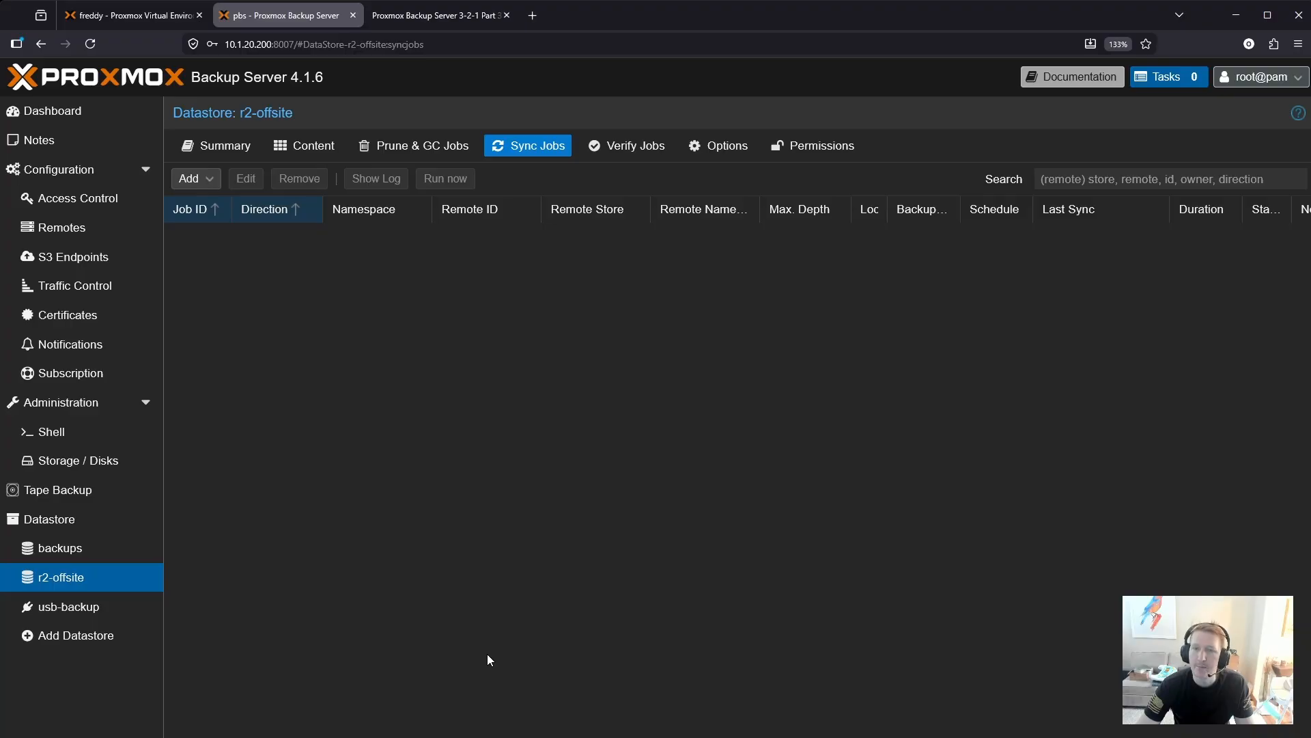
click(201, 180)
click(233, 203)
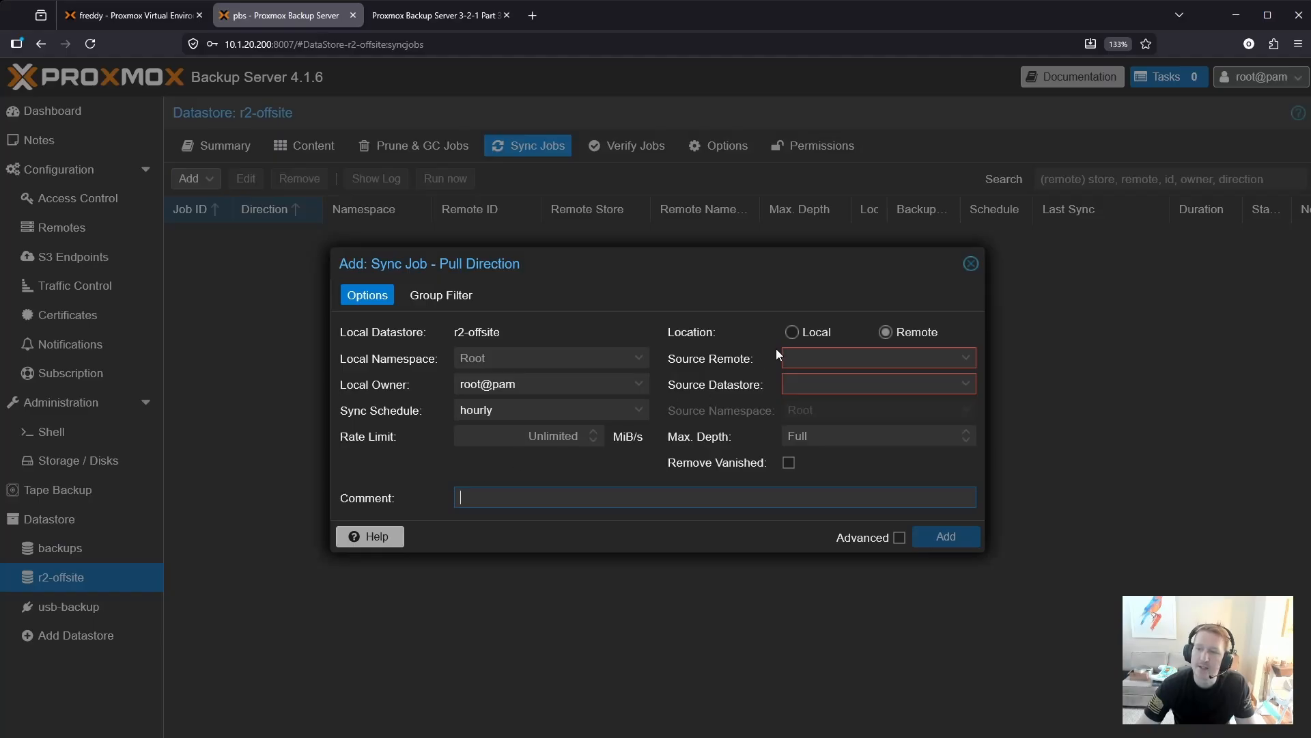
click(791, 332)
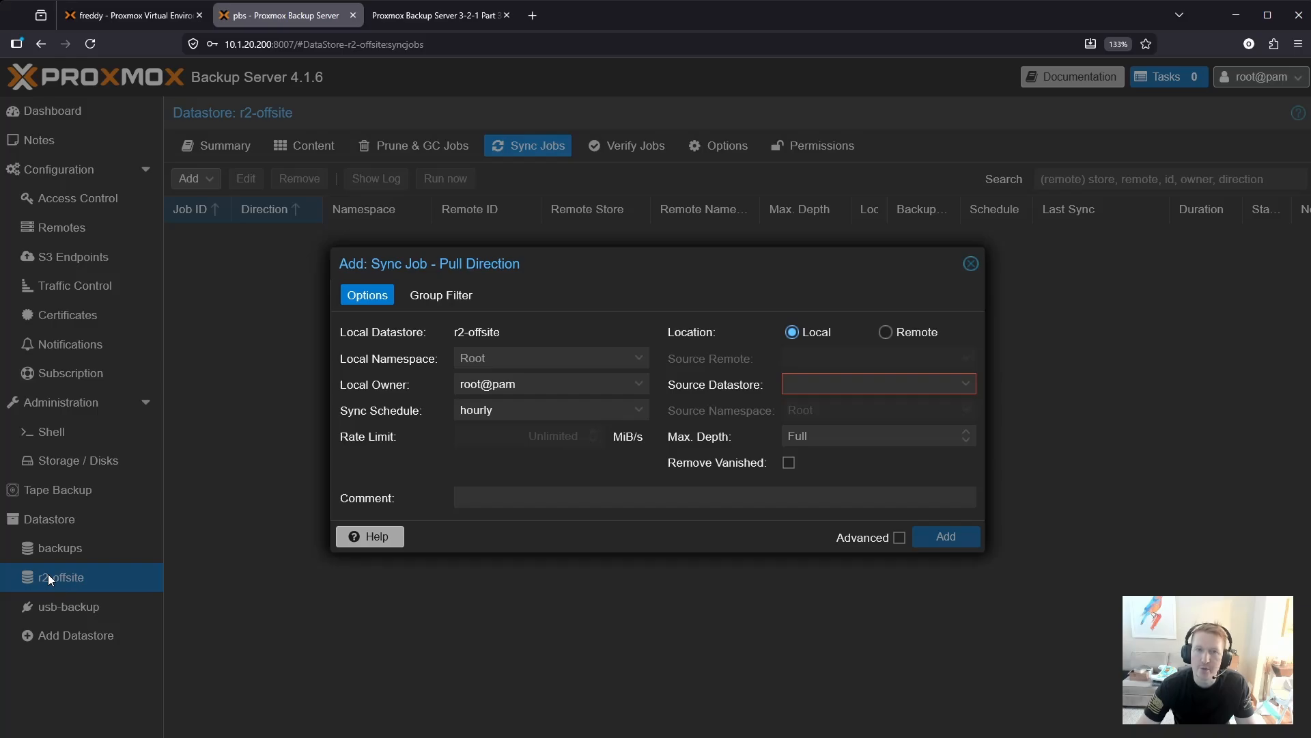
click(844, 387)
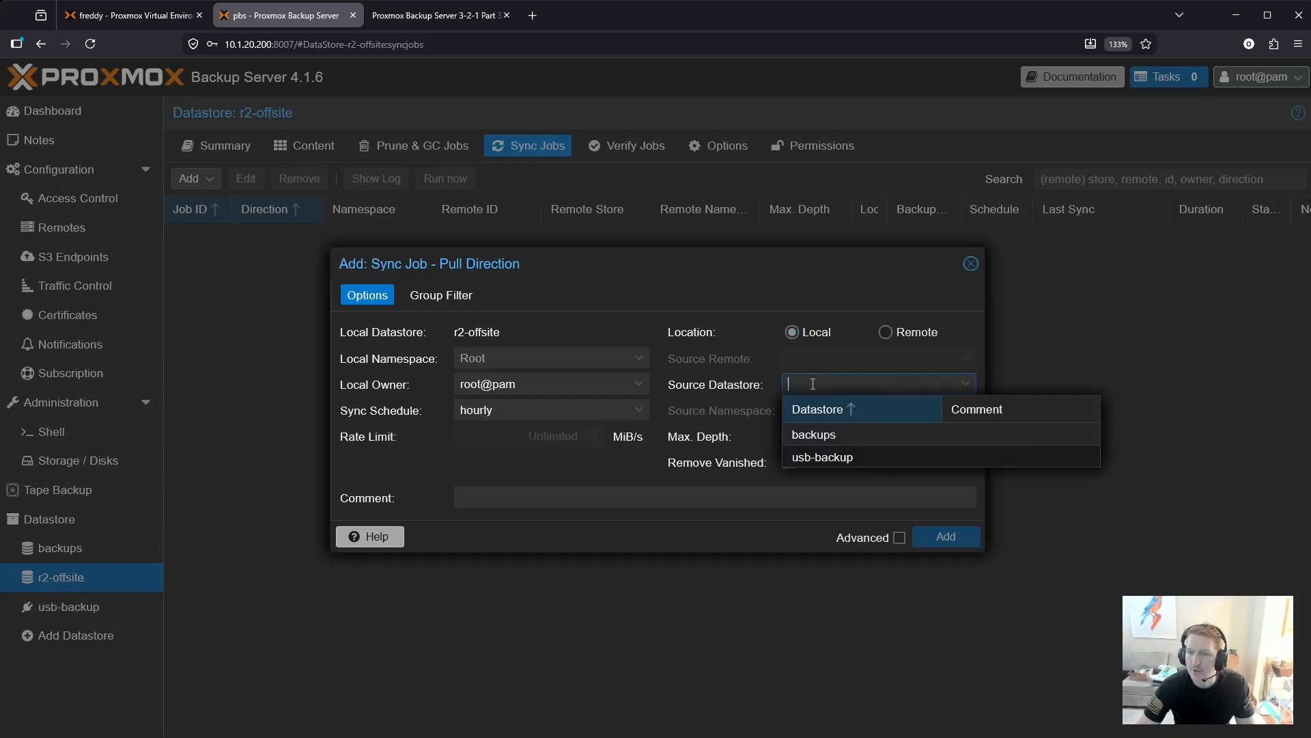
click(808, 436)
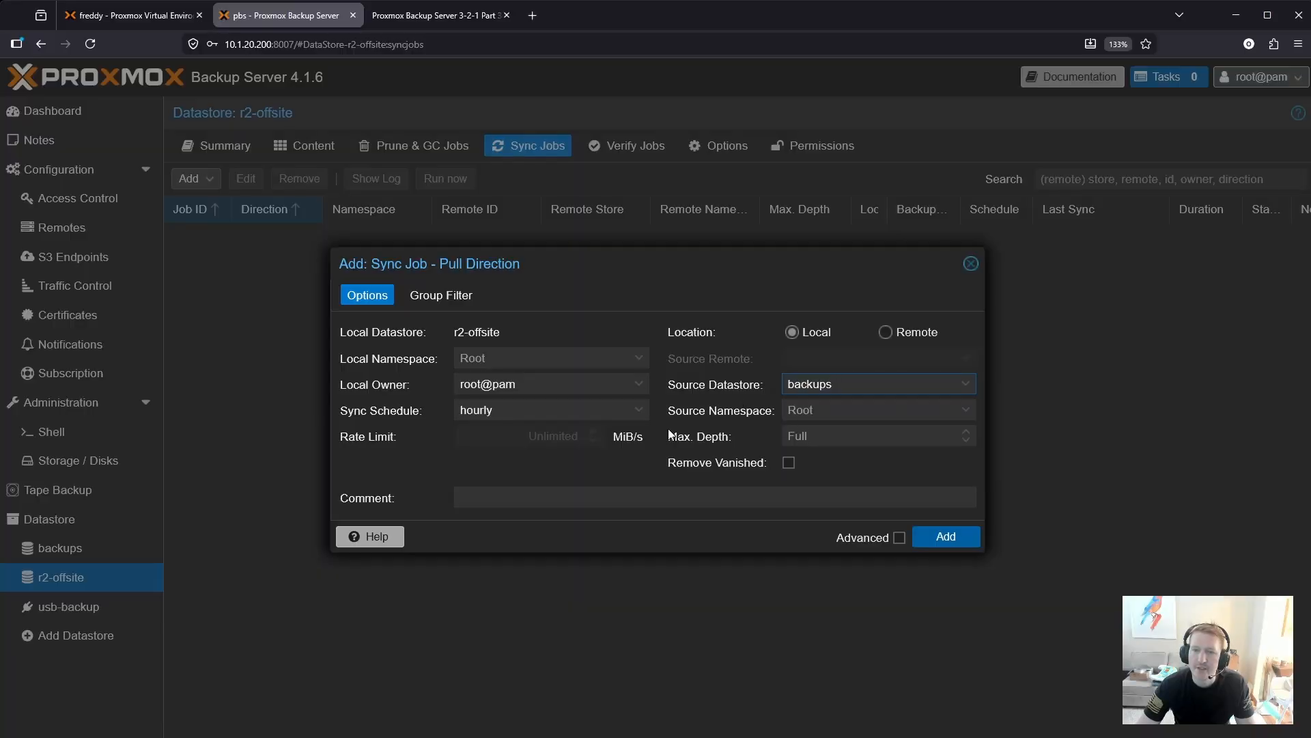
- Schedule the sync job for every Saturday 18:15 and enable Remove Vanished
click(639, 412)
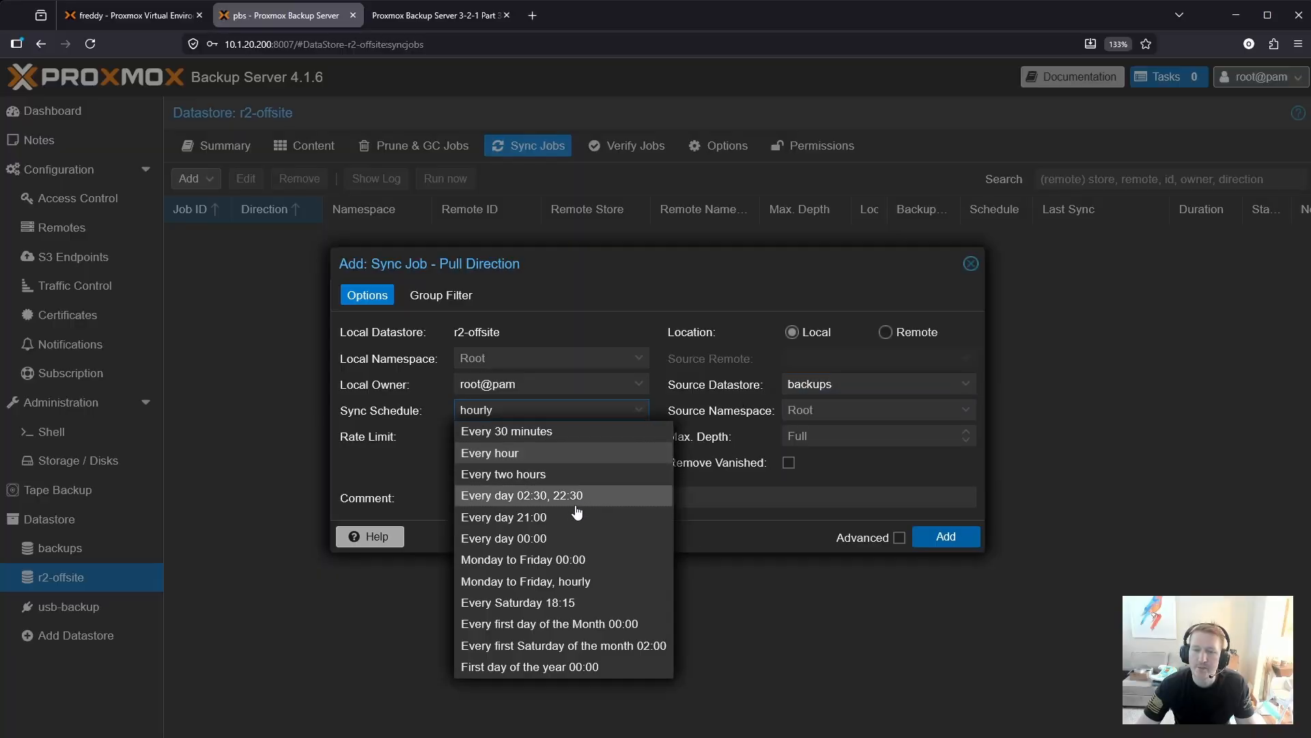
click(556, 604)
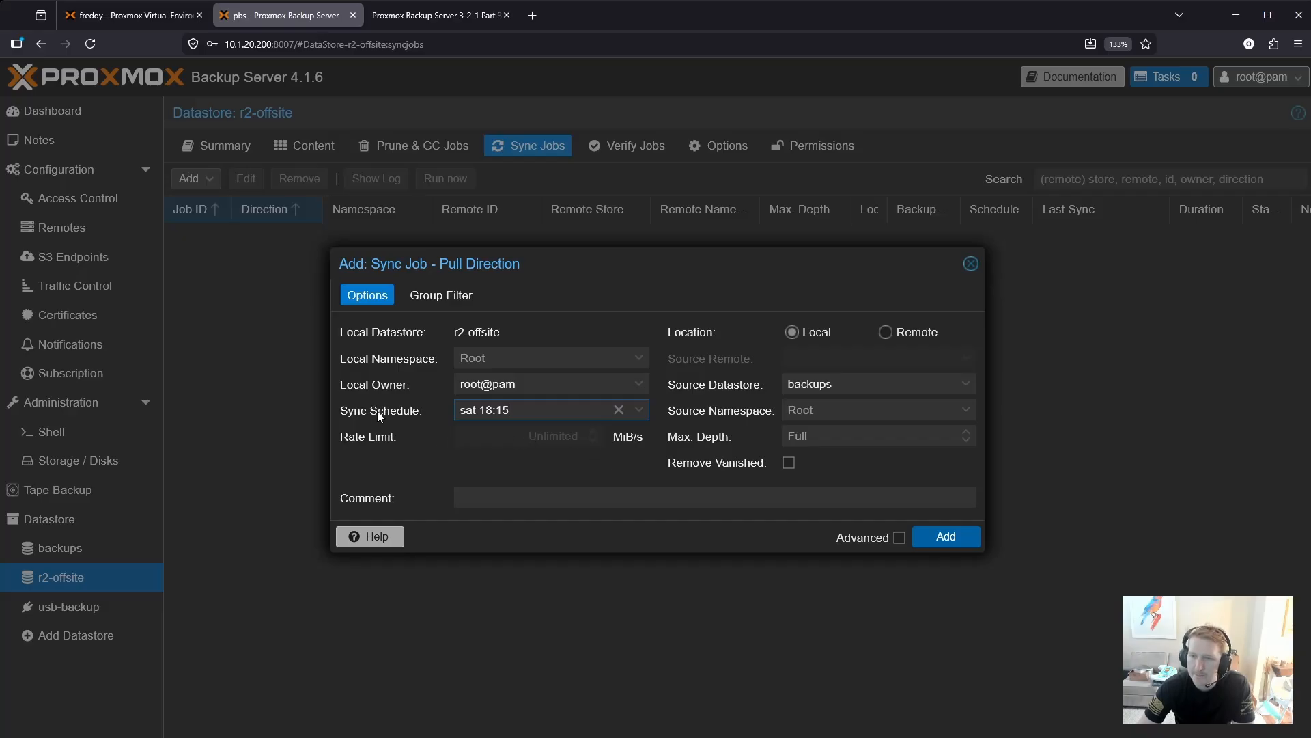
click(789, 463)
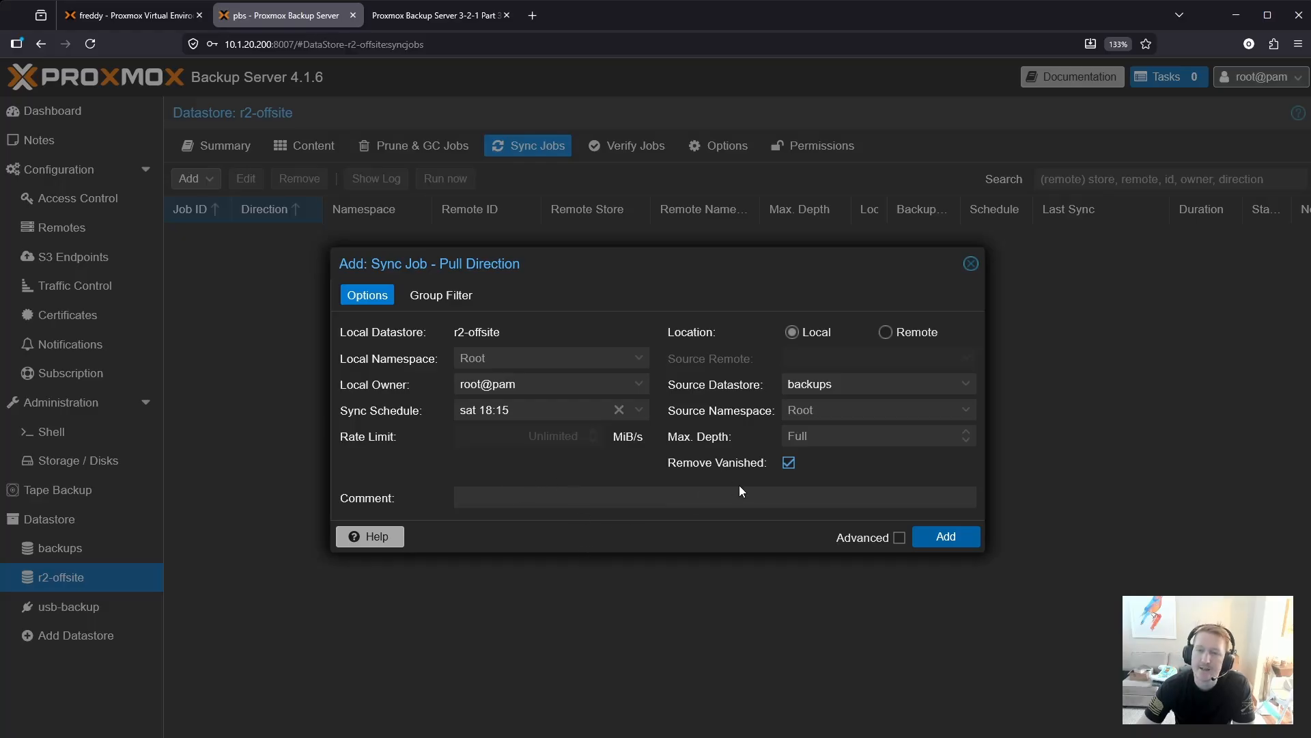
- Add an include filter of type Group for ct/100 to the sync job
click(449, 301)
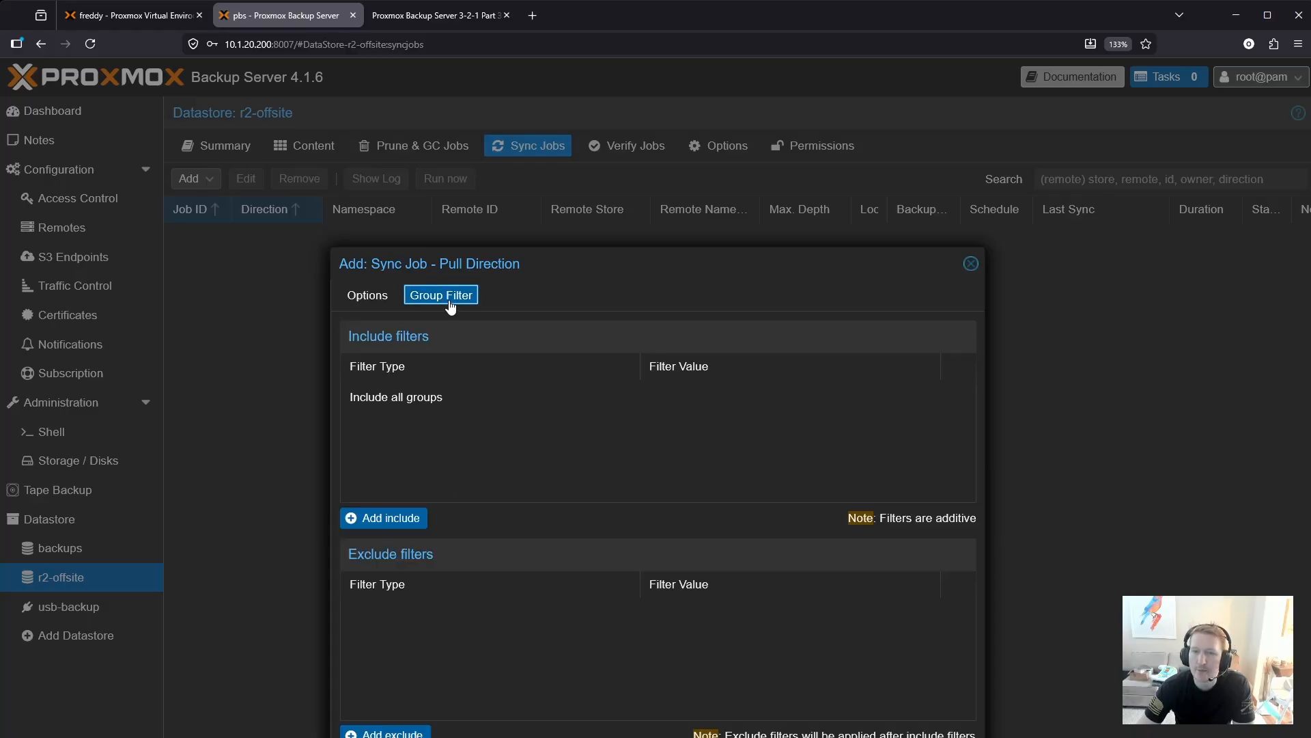
click(398, 520)
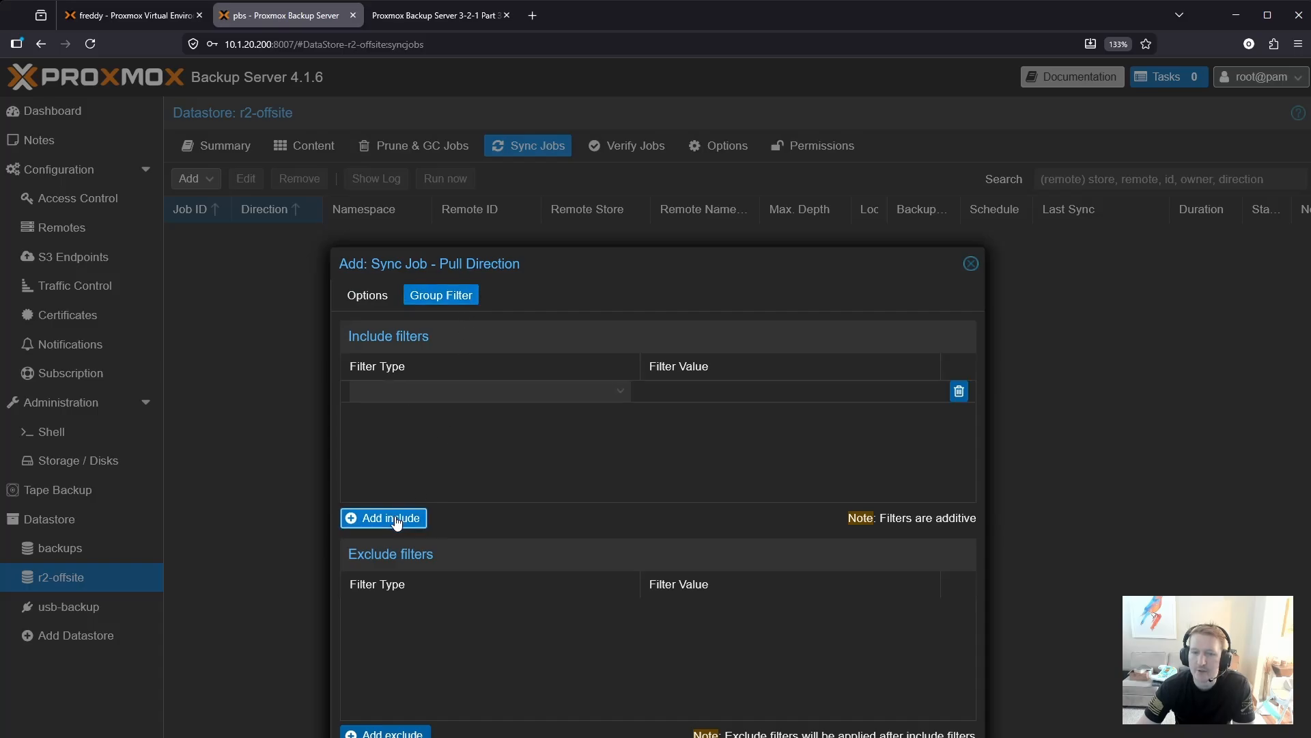
click(617, 400)
click(421, 433)
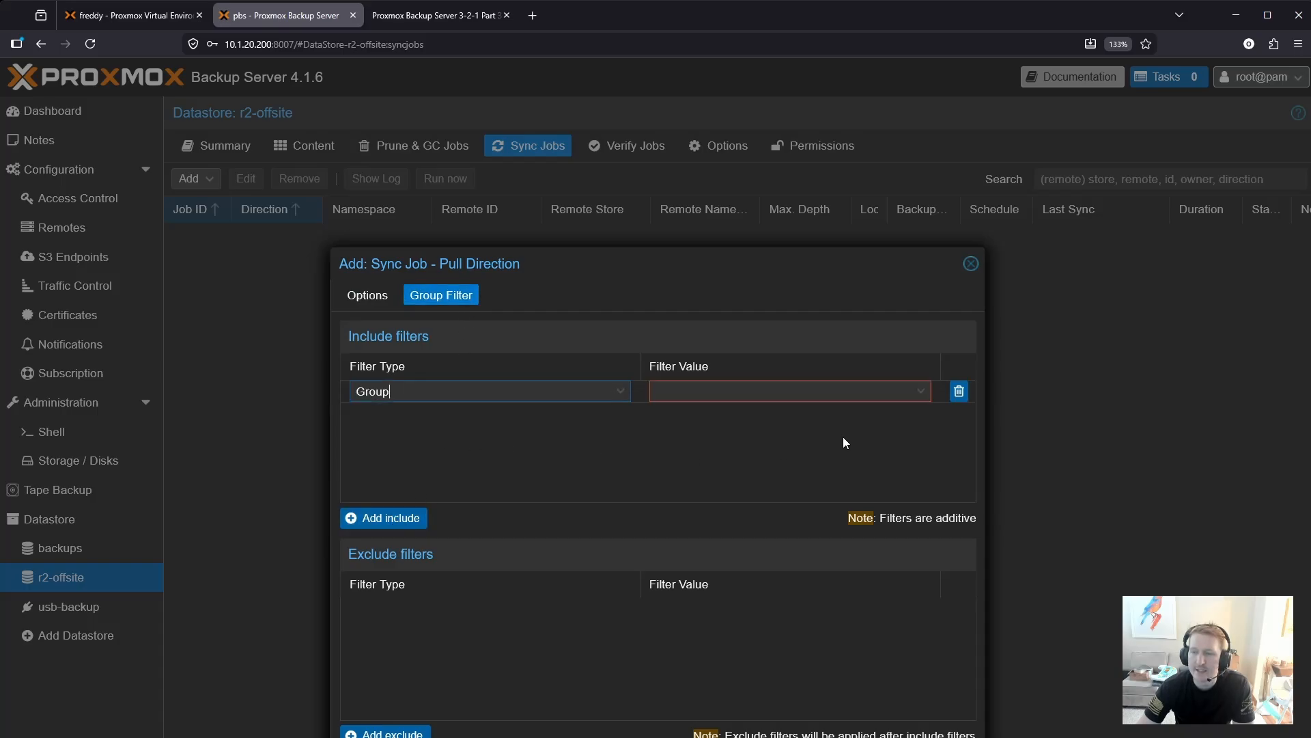
click(921, 392)
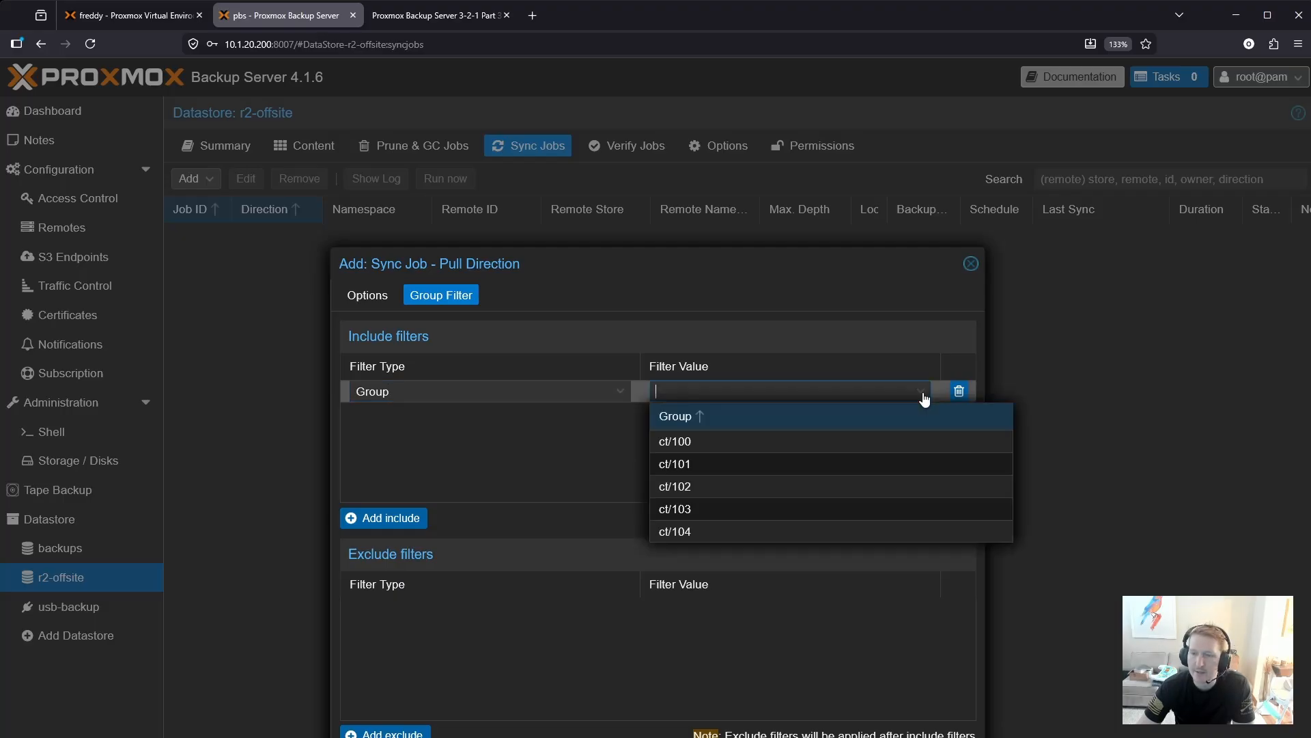
click(677, 444)
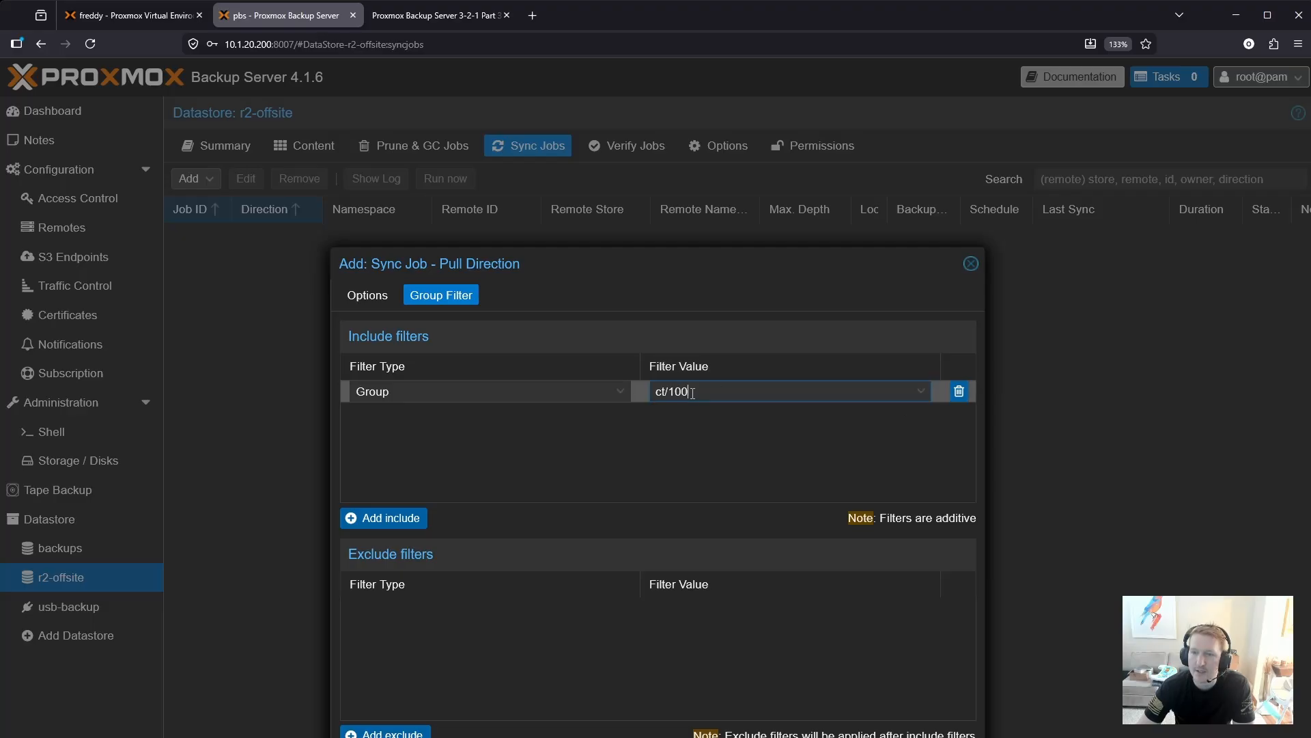
- Add a second Group include filter for ct/101 and create the pull sync job
click(404, 518)
click(507, 414)
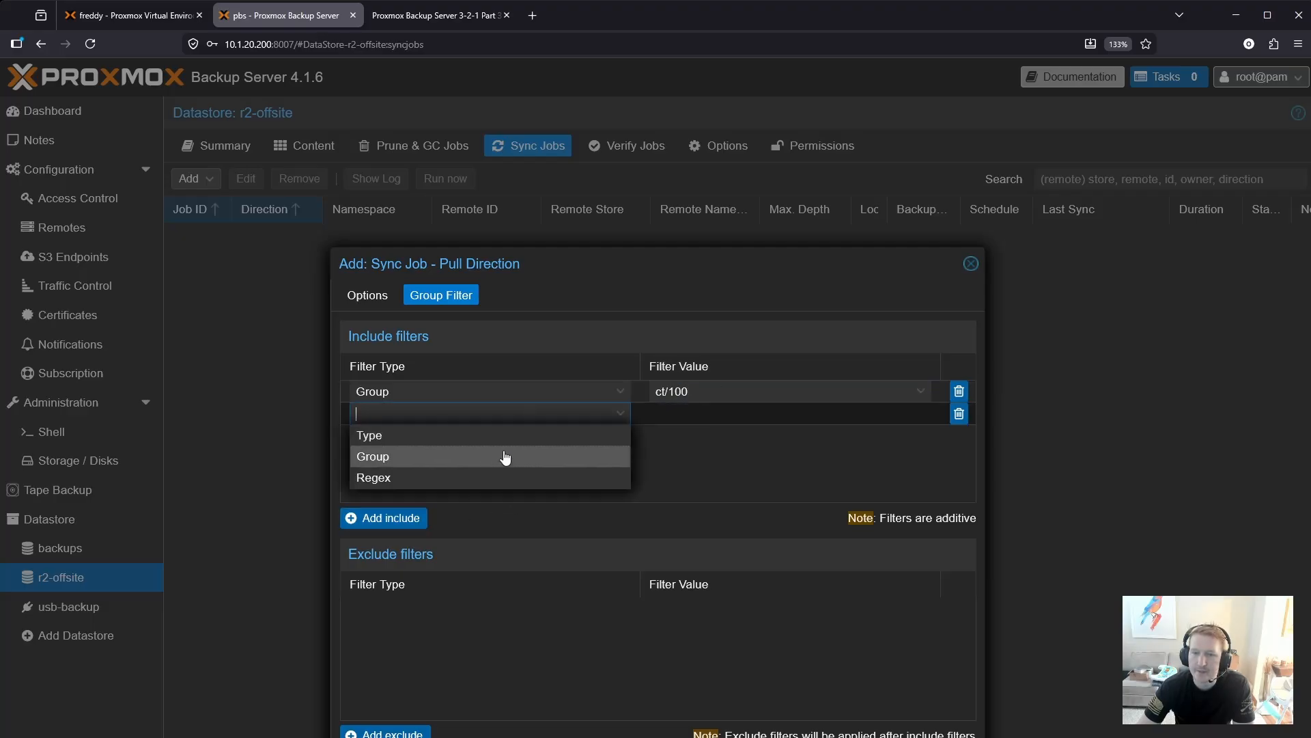
click(505, 456)
click(696, 414)
click(712, 485)
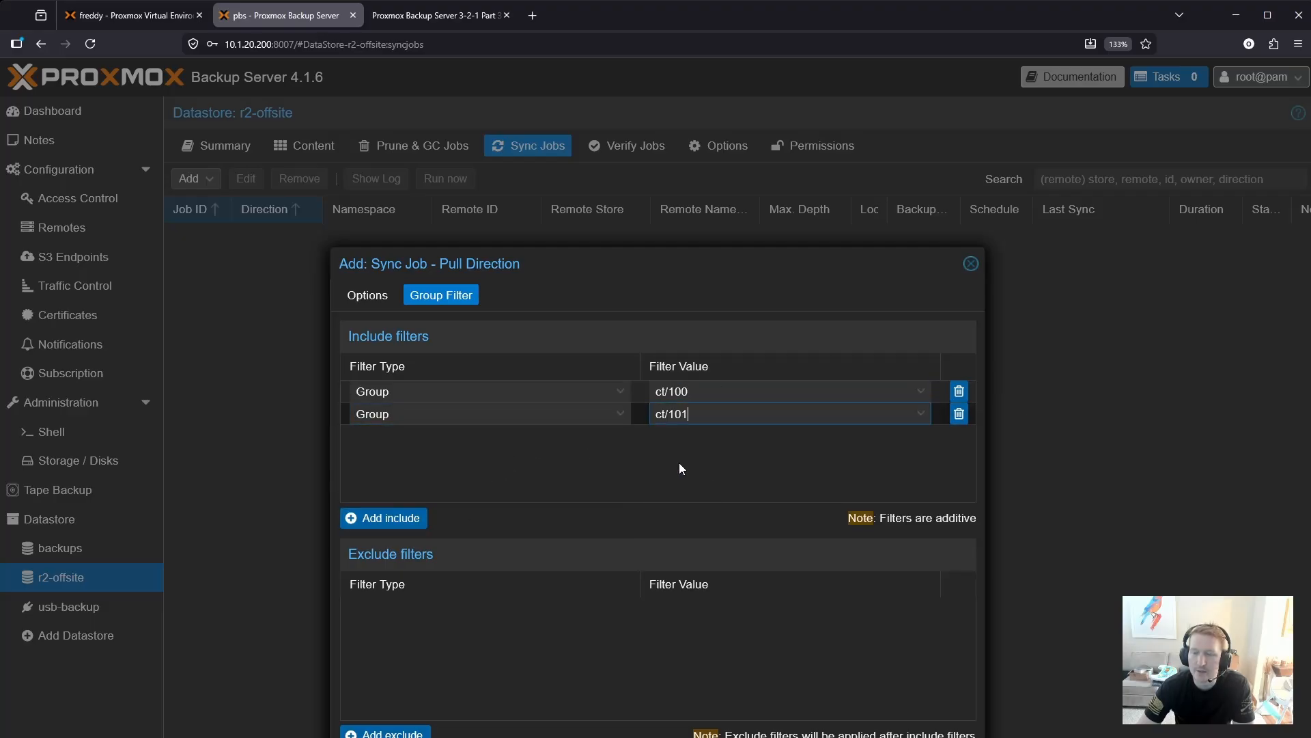
click(680, 464)
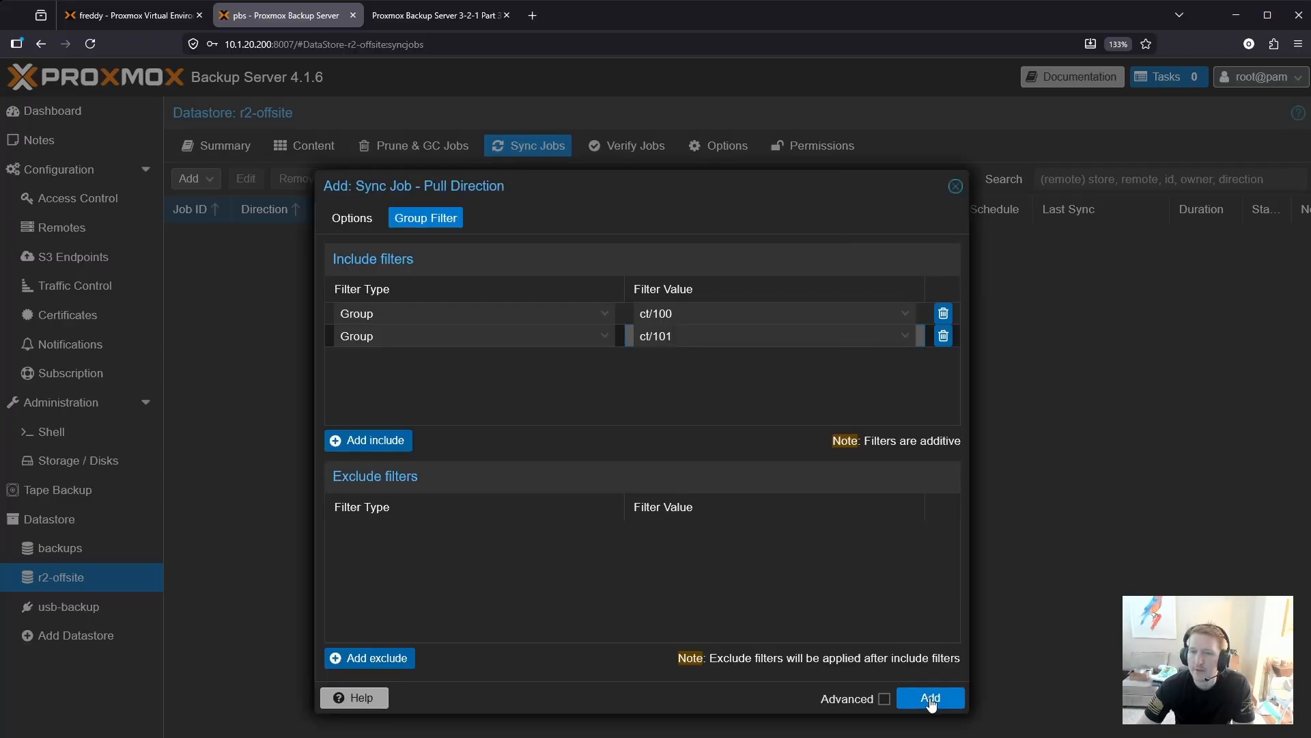
click(926, 696)
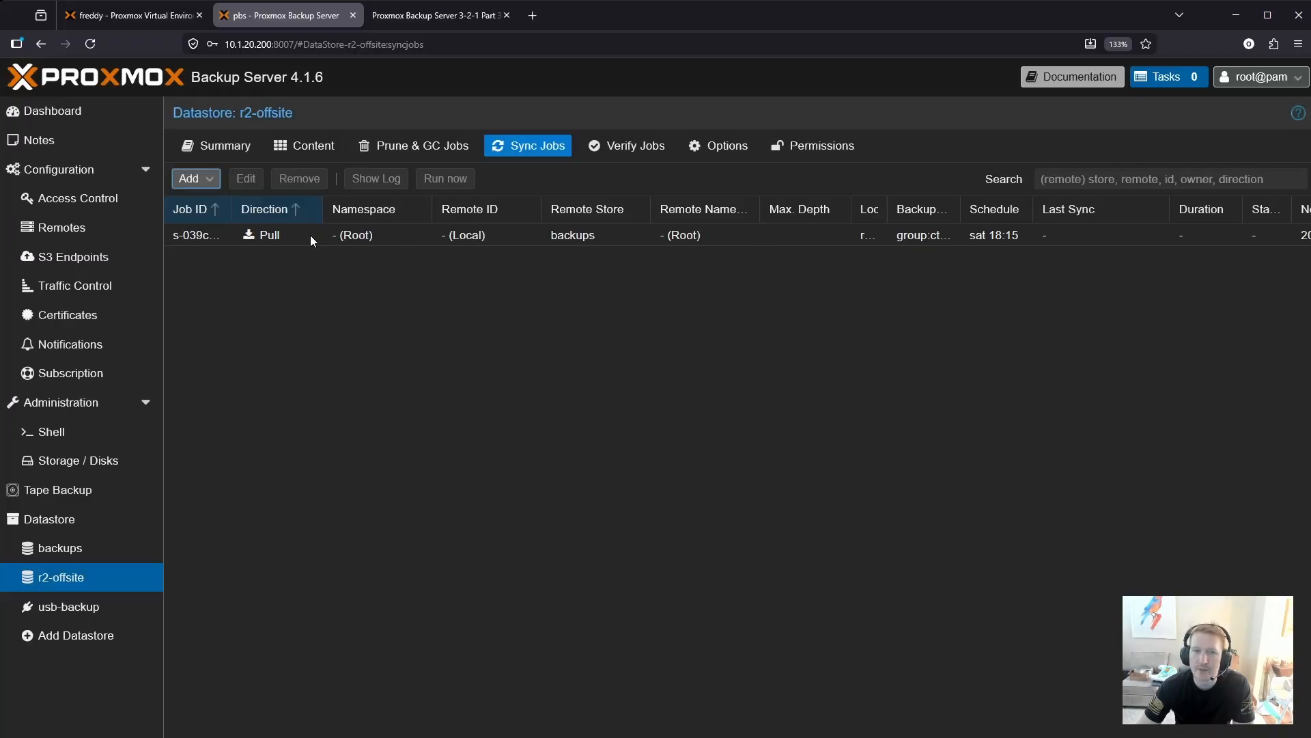
- Run the new sync job immediately, follow its task log, and inspect the backup groups stored in r2-offsite
click(212, 239)
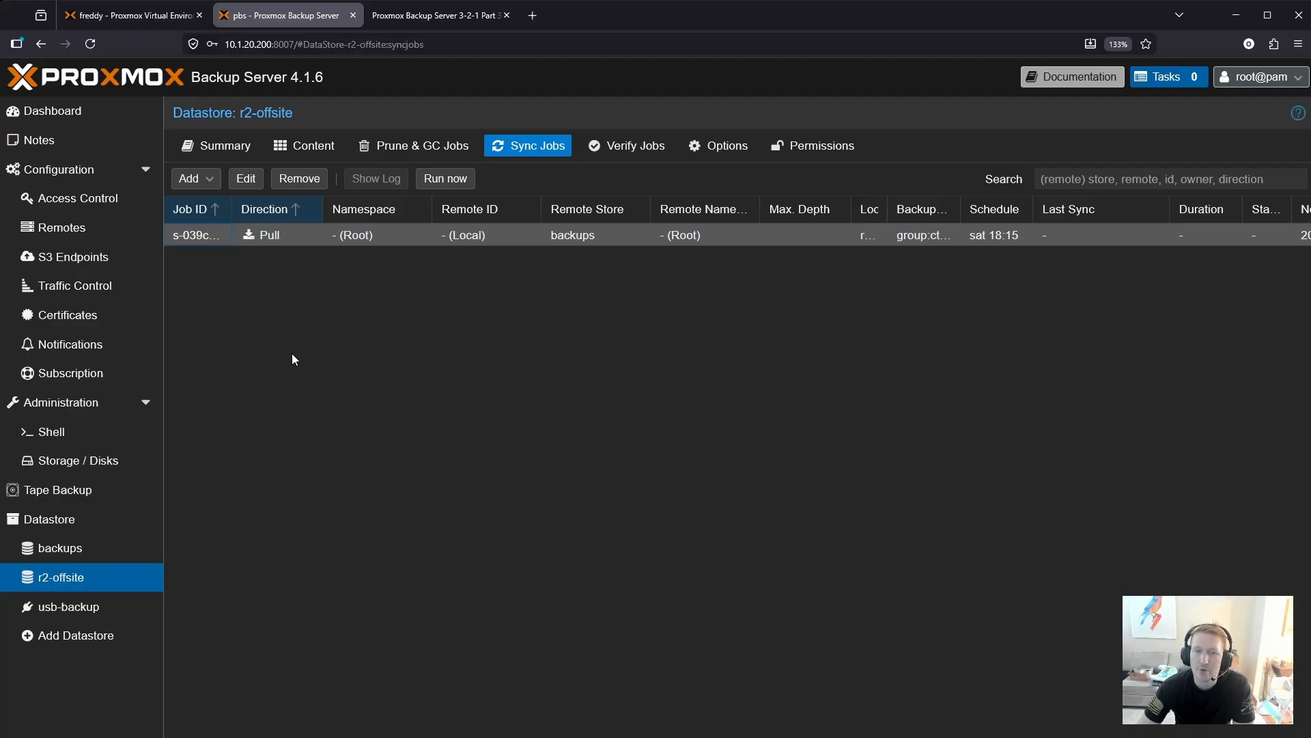
click(446, 178)
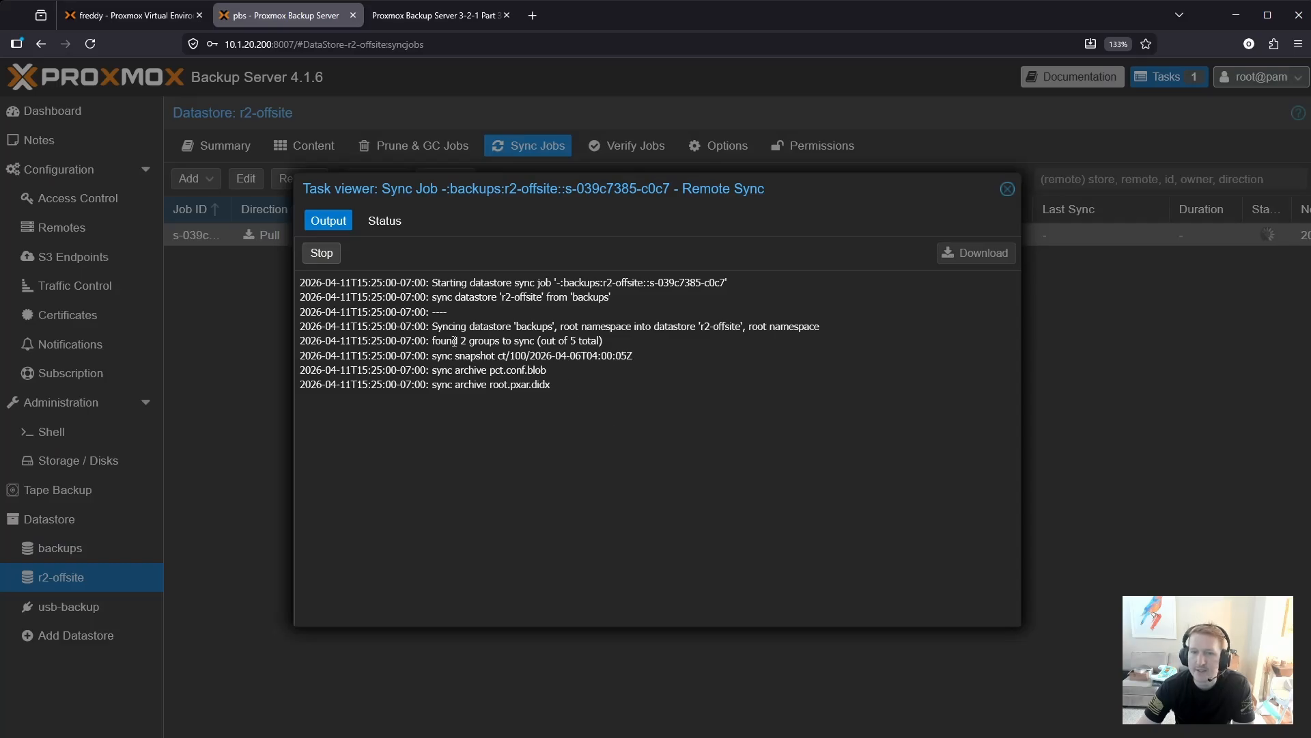
drag(428, 342, 596, 341)
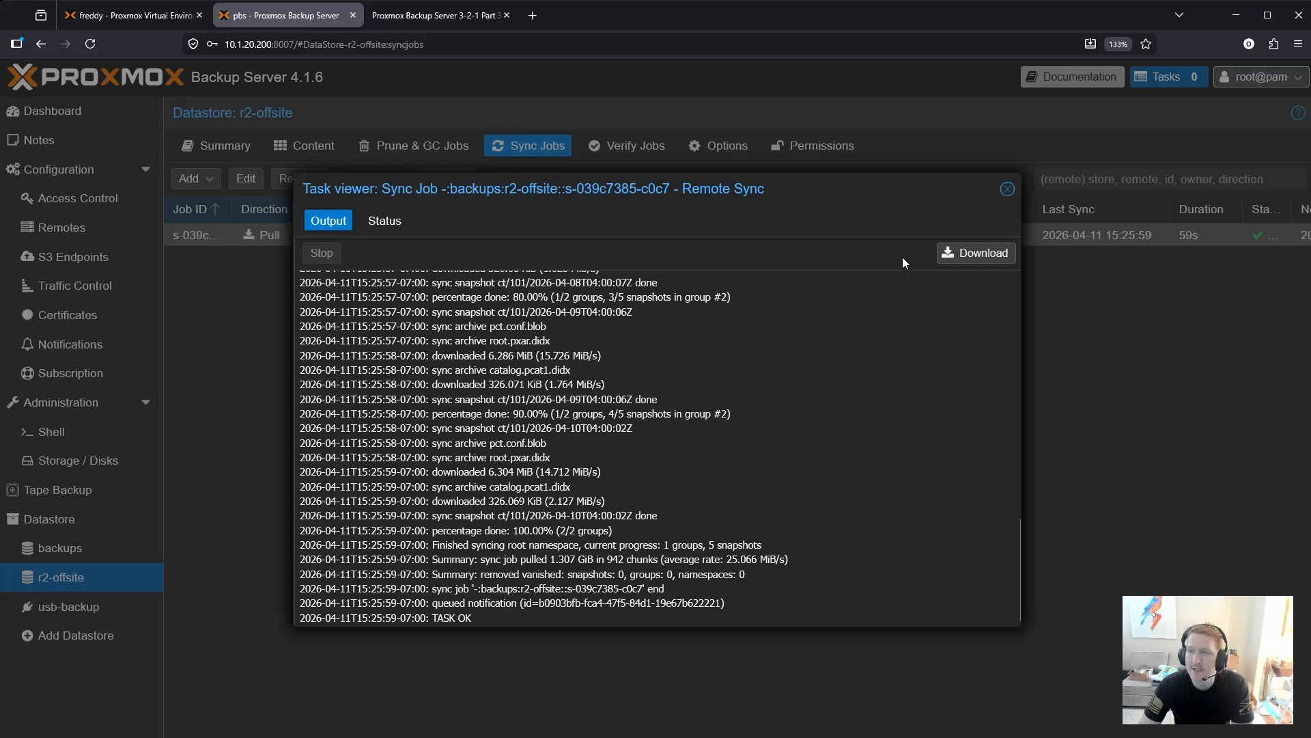
click(1007, 192)
click(309, 147)
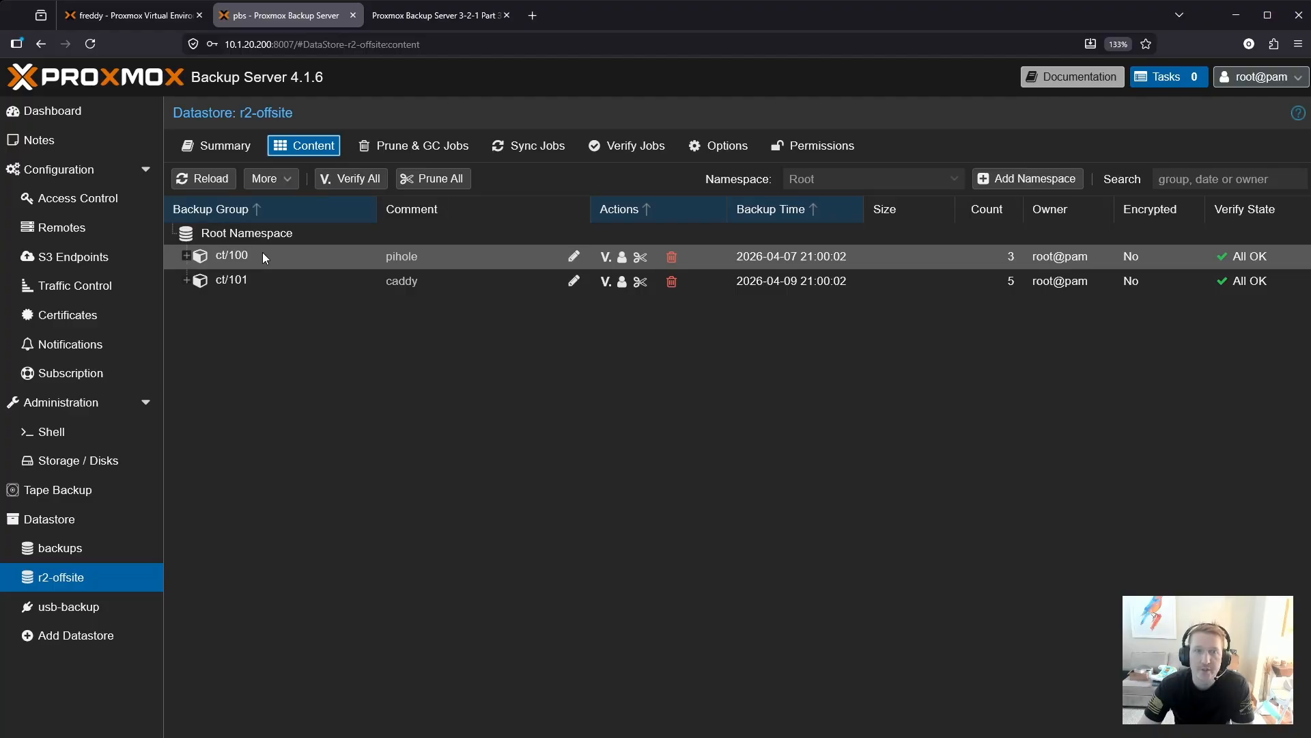
- Return to the guide and go past the sync job instructions to Step 7, the disaster recovery drill
click(437, 16)
scroll(335, 424, down, 5)
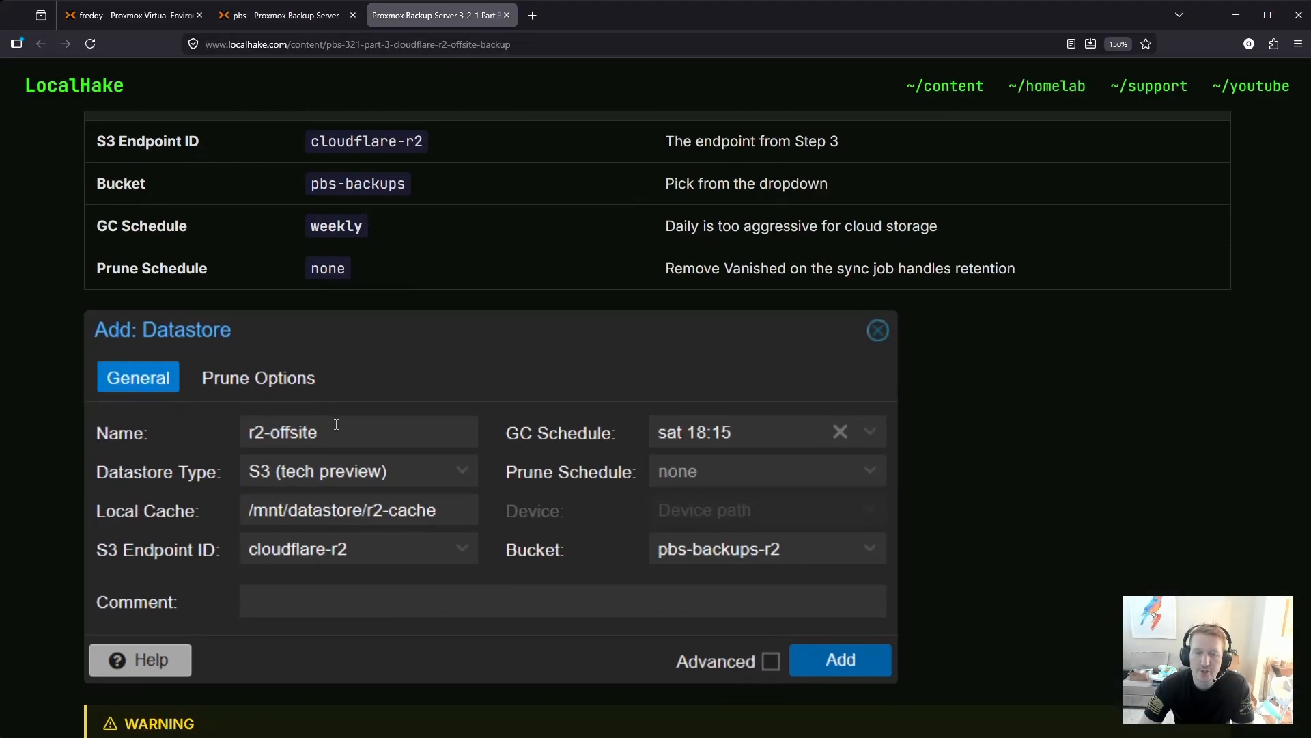
scroll(336, 424, down, 6)
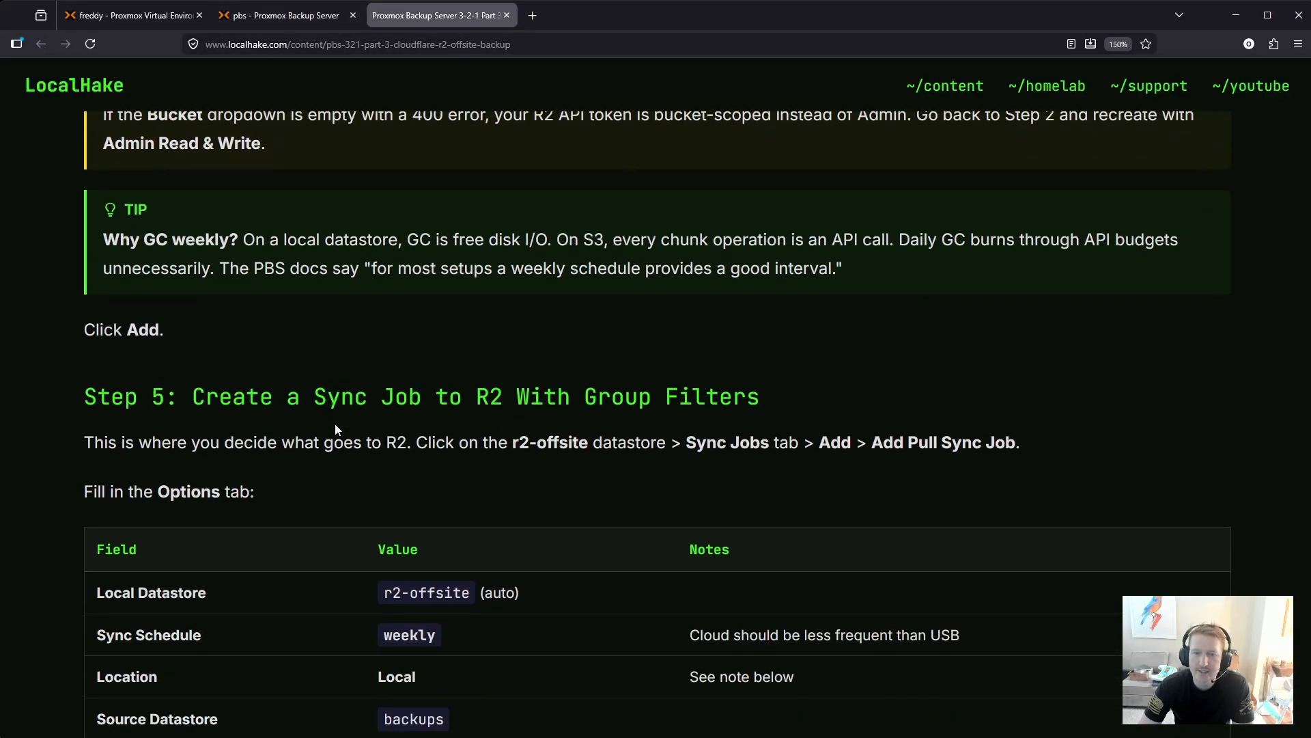
scroll(334, 428, down, 10)
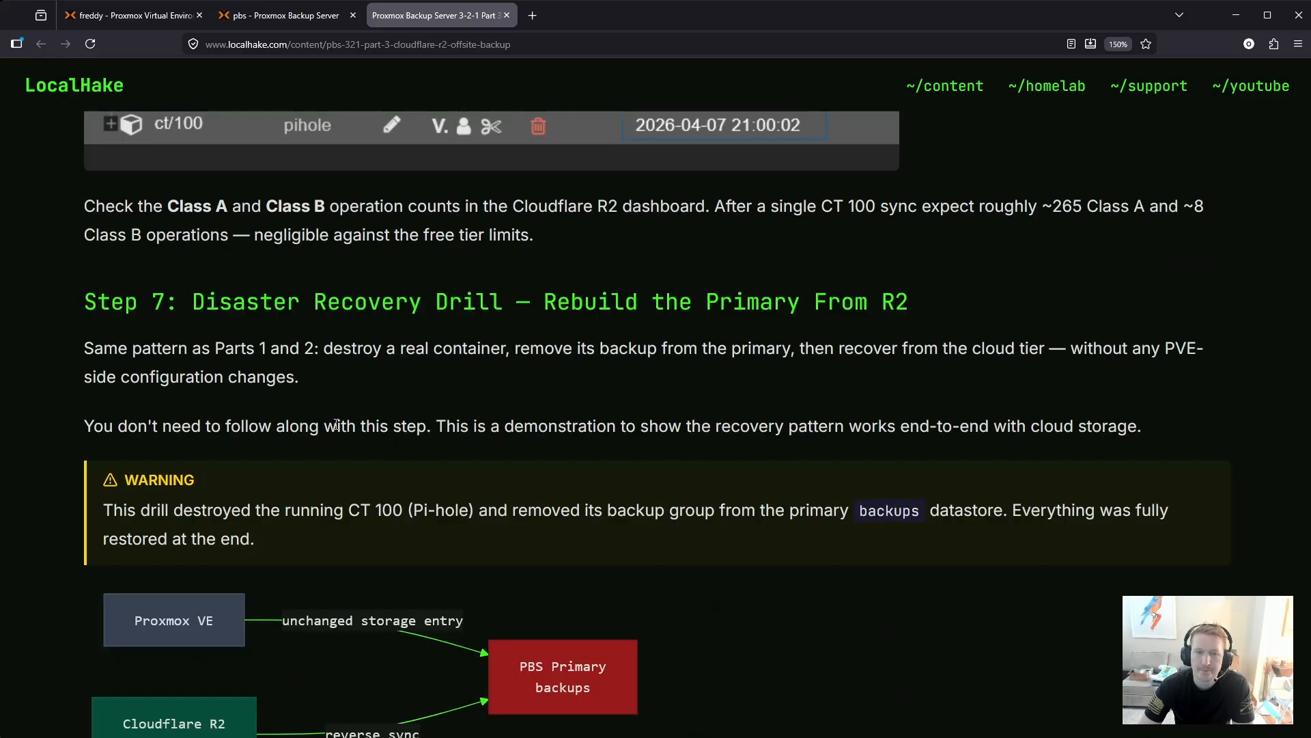
- Read the guide's Step 7 warning and the diagram of the reverse sync from Cloudflare R2 to PBS Primary backups
scroll(336, 427, down, 2)
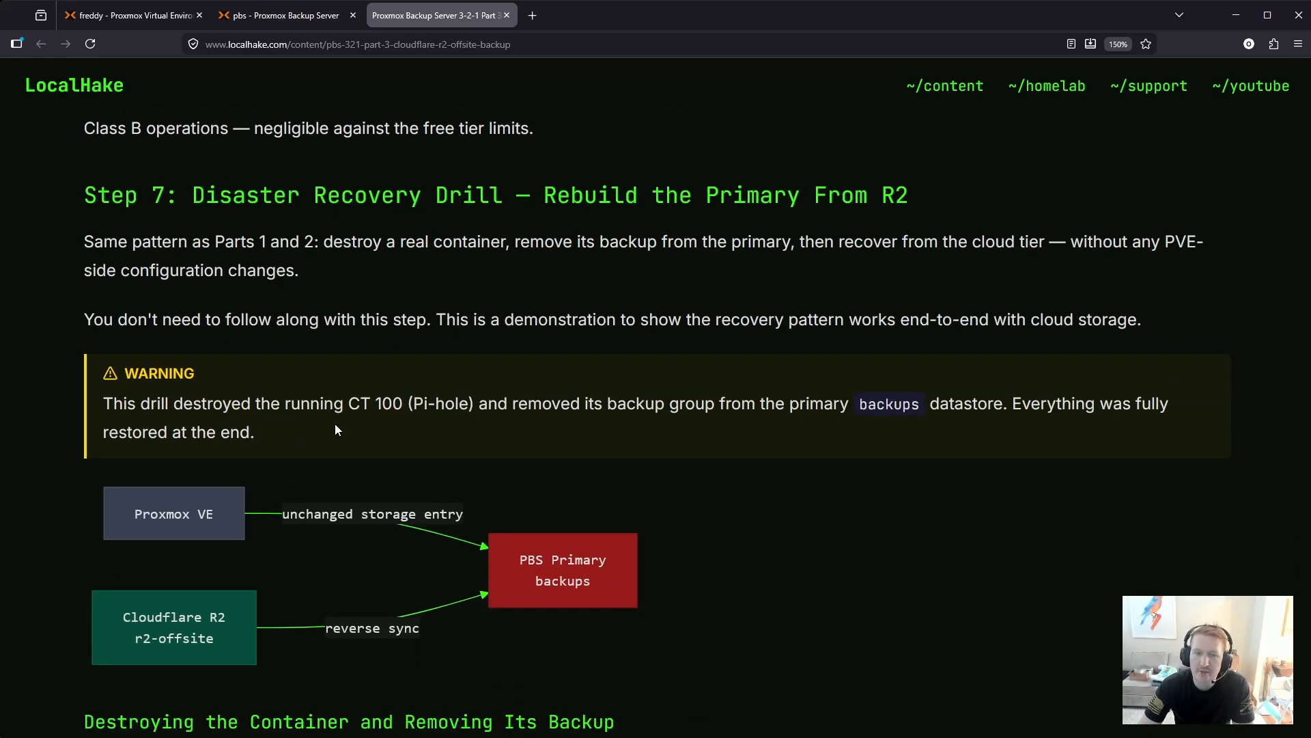
scroll(335, 429, down, 4)
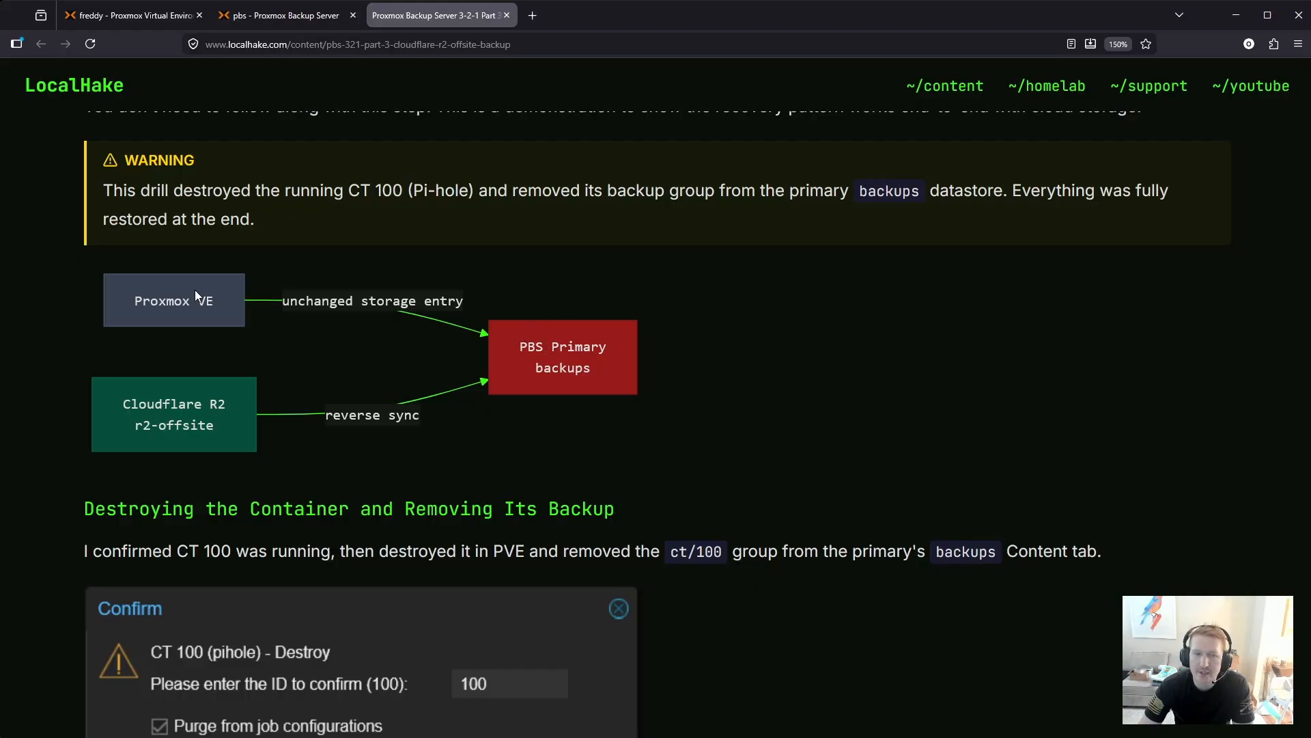
drag(130, 409, 226, 405)
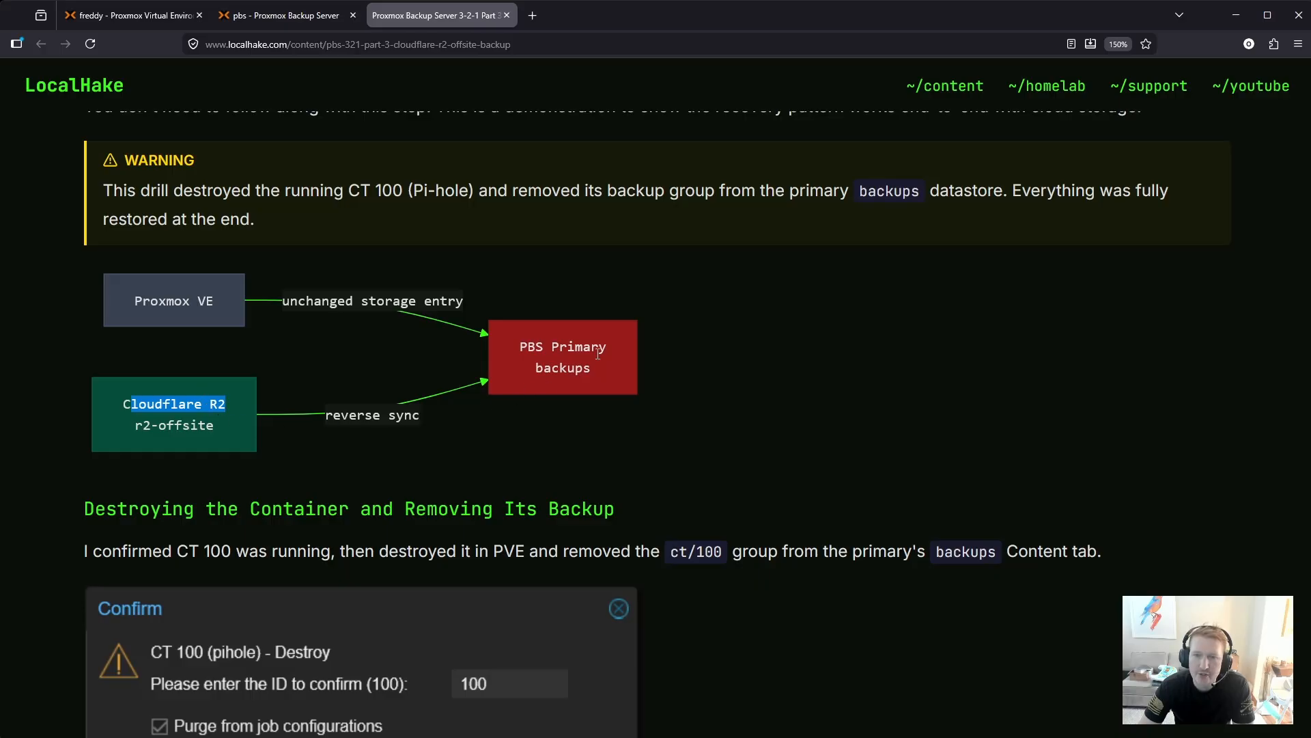
drag(522, 346, 598, 371)
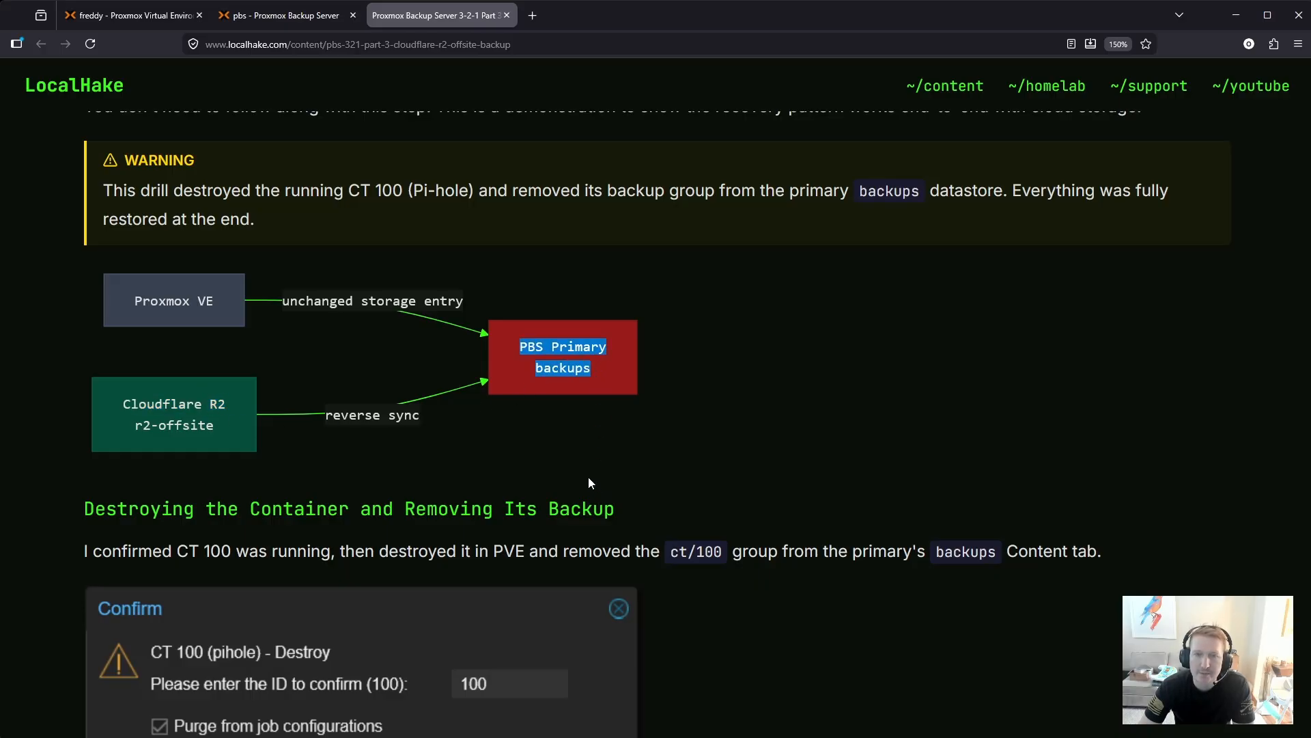
- Switch to Proxmox Virtual Environment and stop container 100 (pihole)
click(127, 13)
right_click(99, 169)
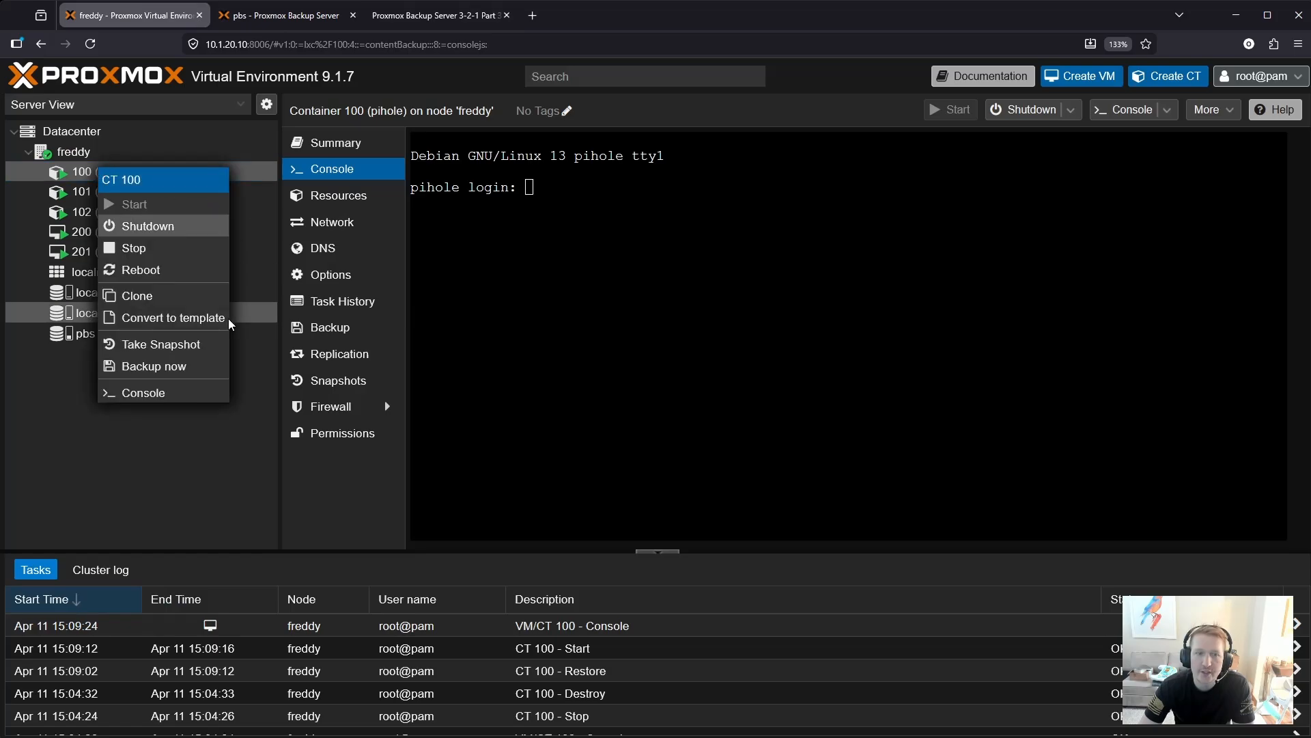
click(134, 248)
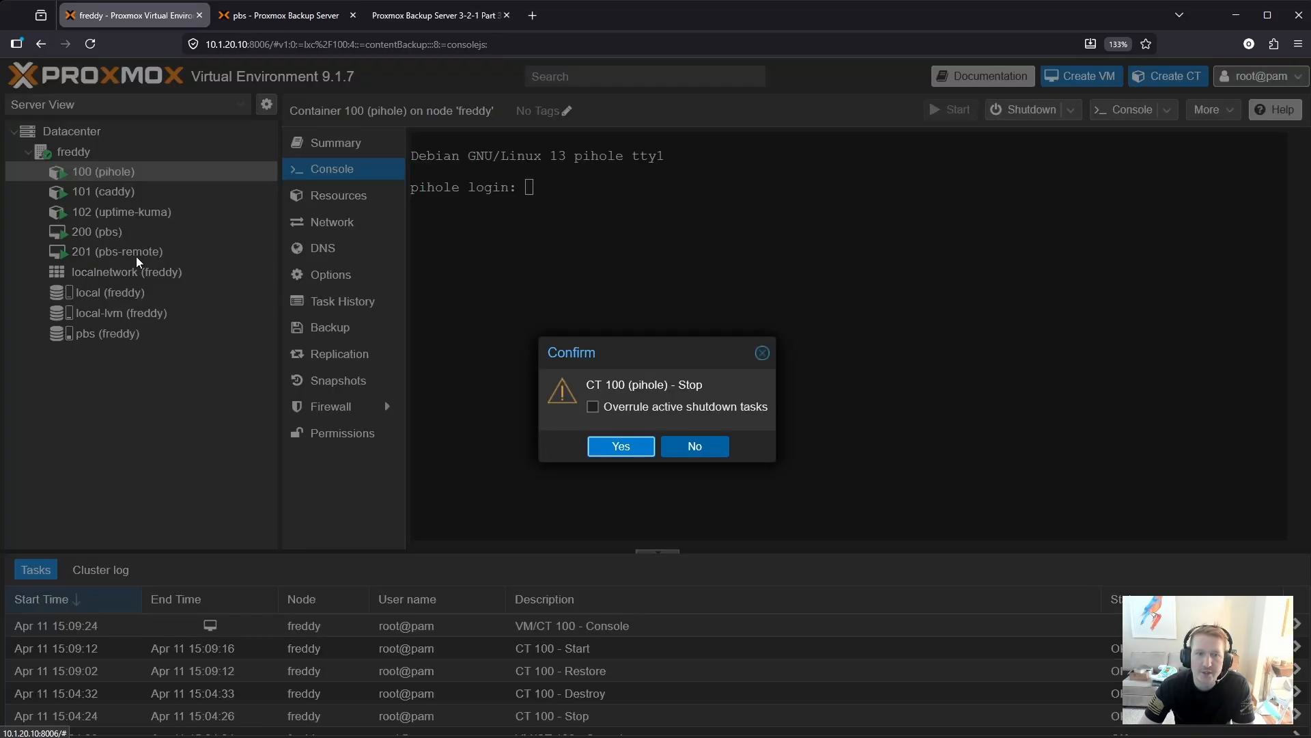
click(617, 439)
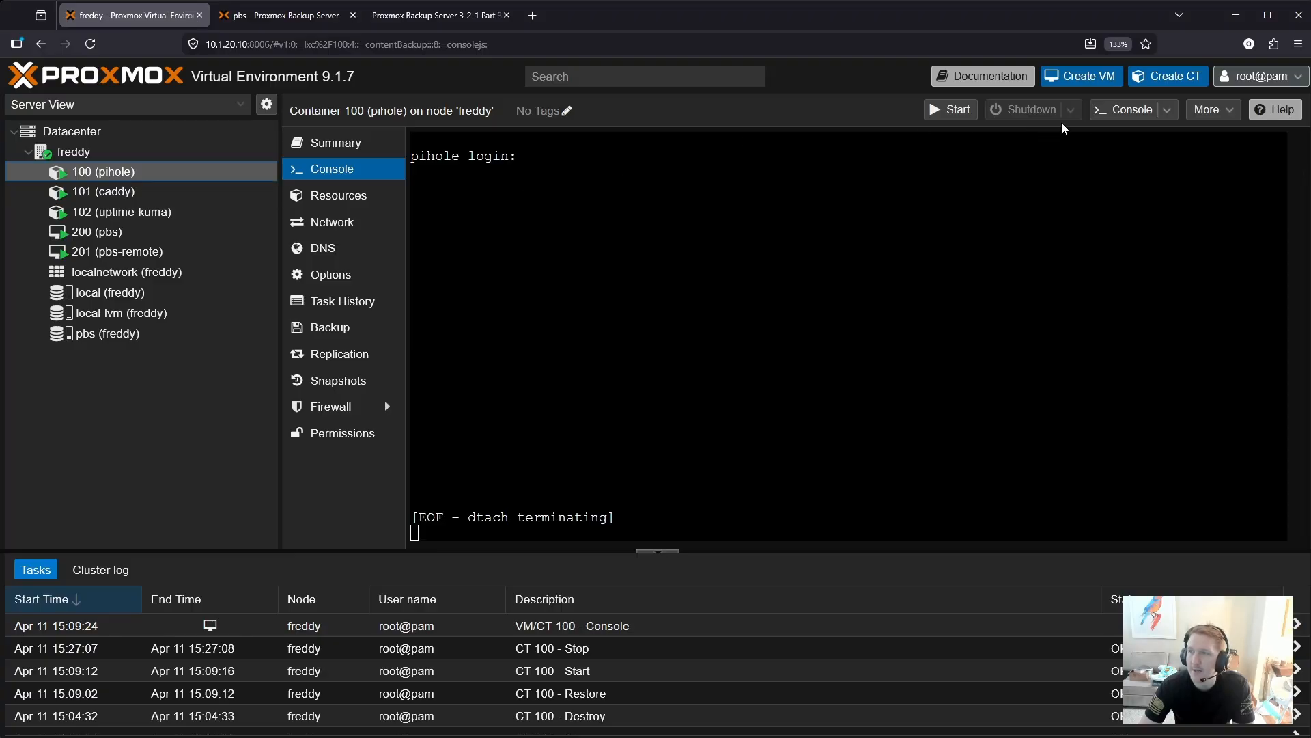
- Destroy container 100 with confirmation ID 100, purging it from job configurations and destroying unreferenced disks owned by the guest
click(1208, 110)
click(1206, 203)
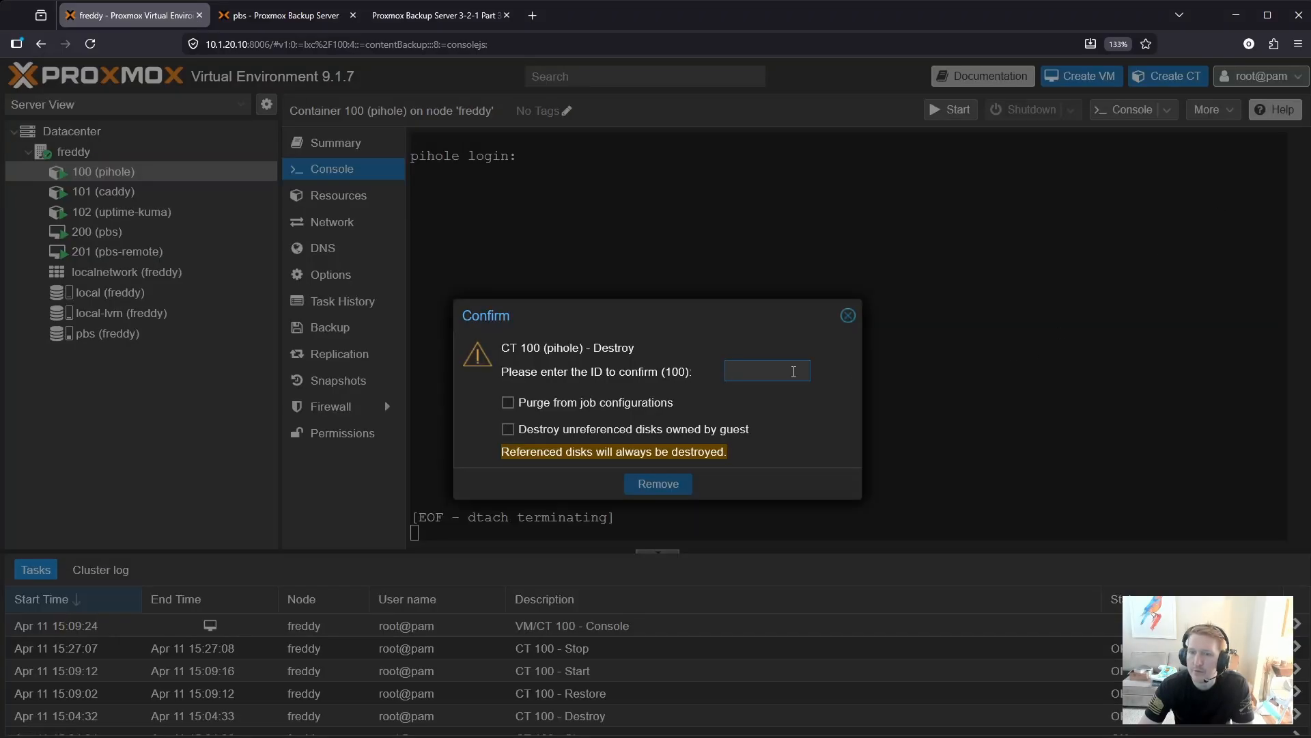
text(100)
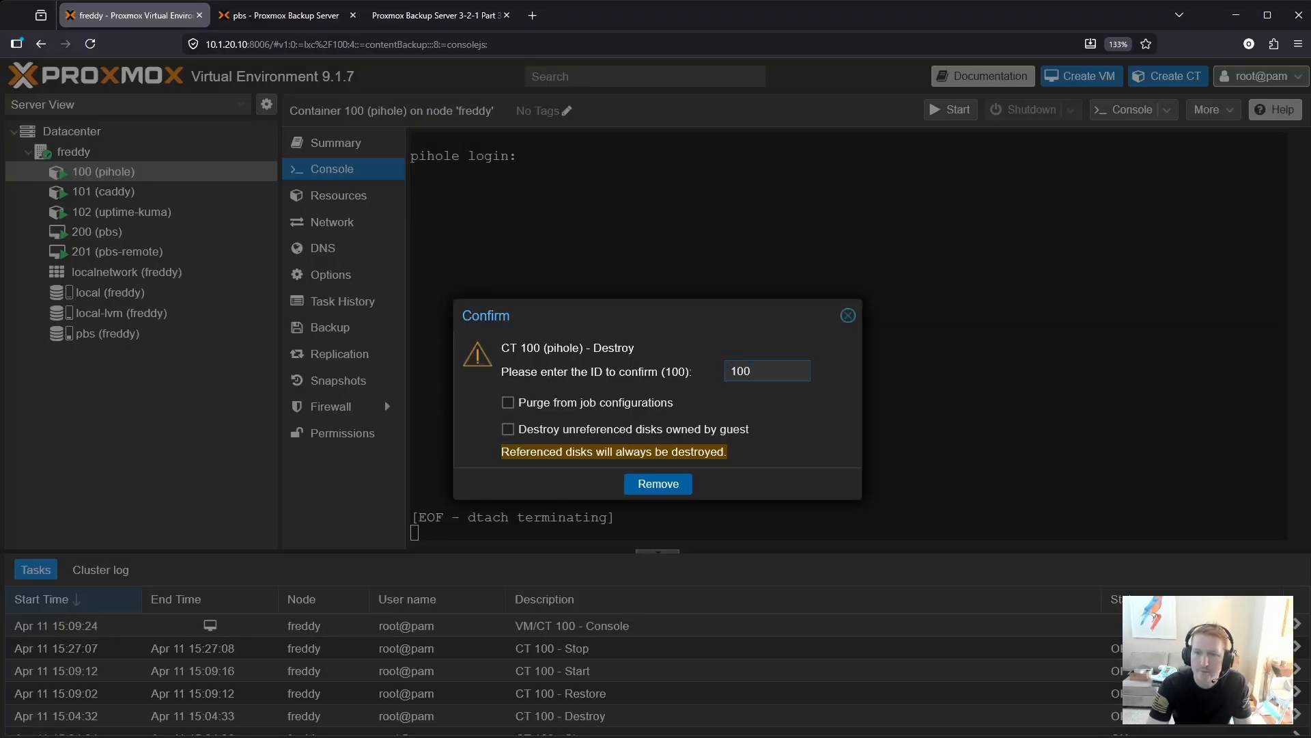
click(624, 406)
click(622, 429)
click(662, 483)
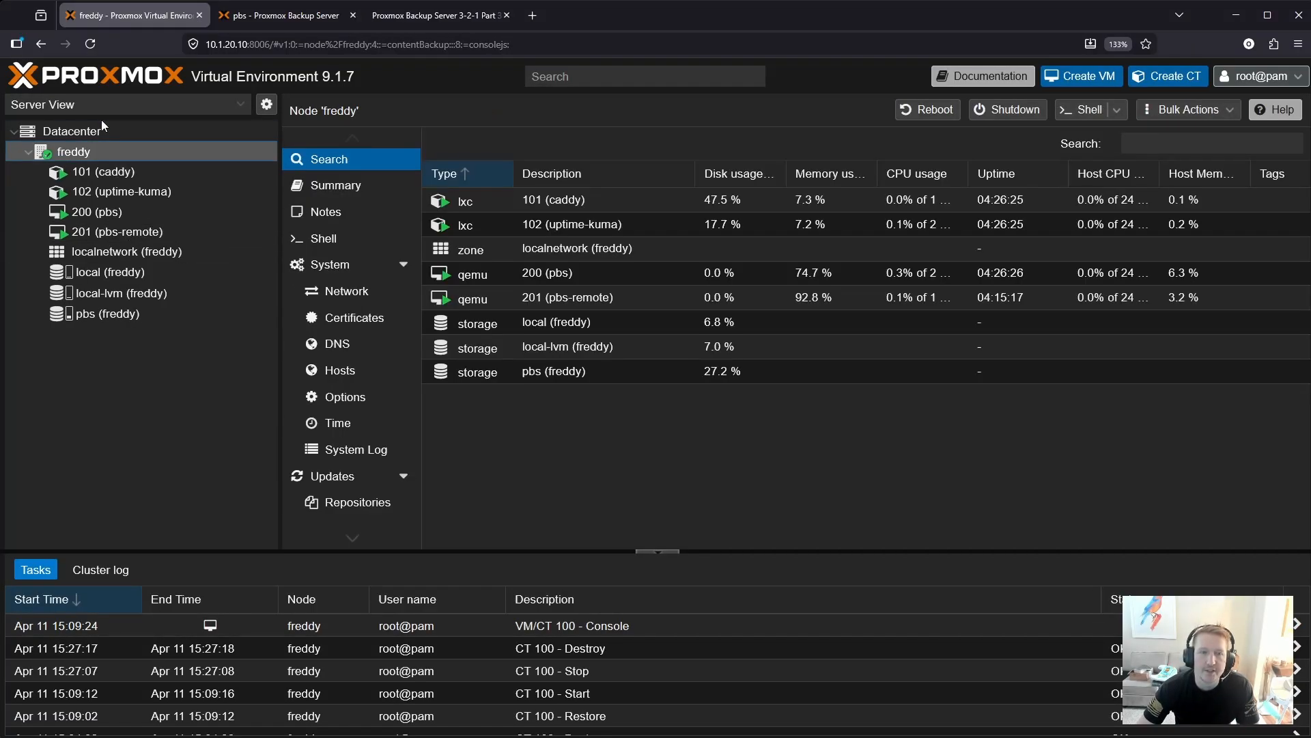
- Sort the pbs storage's backups by name and check the pihole (ct/100) entries
click(105, 316)
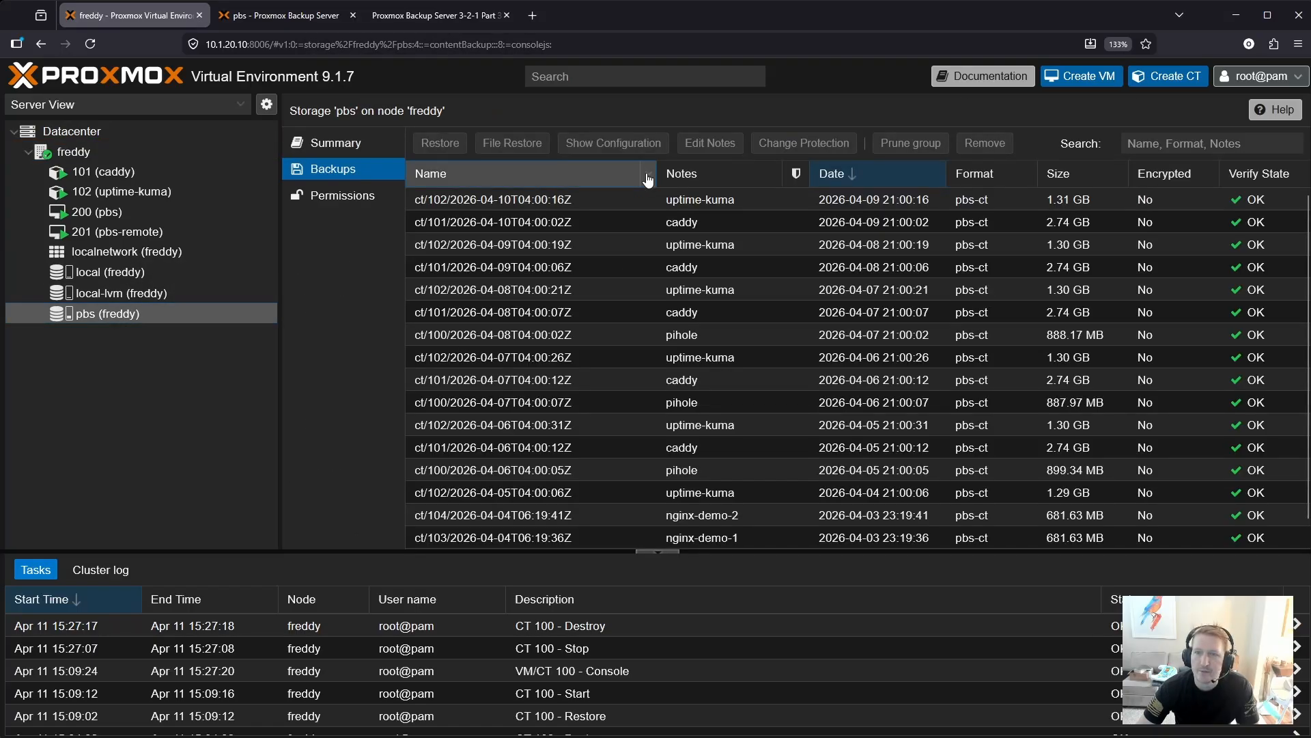
click(647, 178)
click(693, 198)
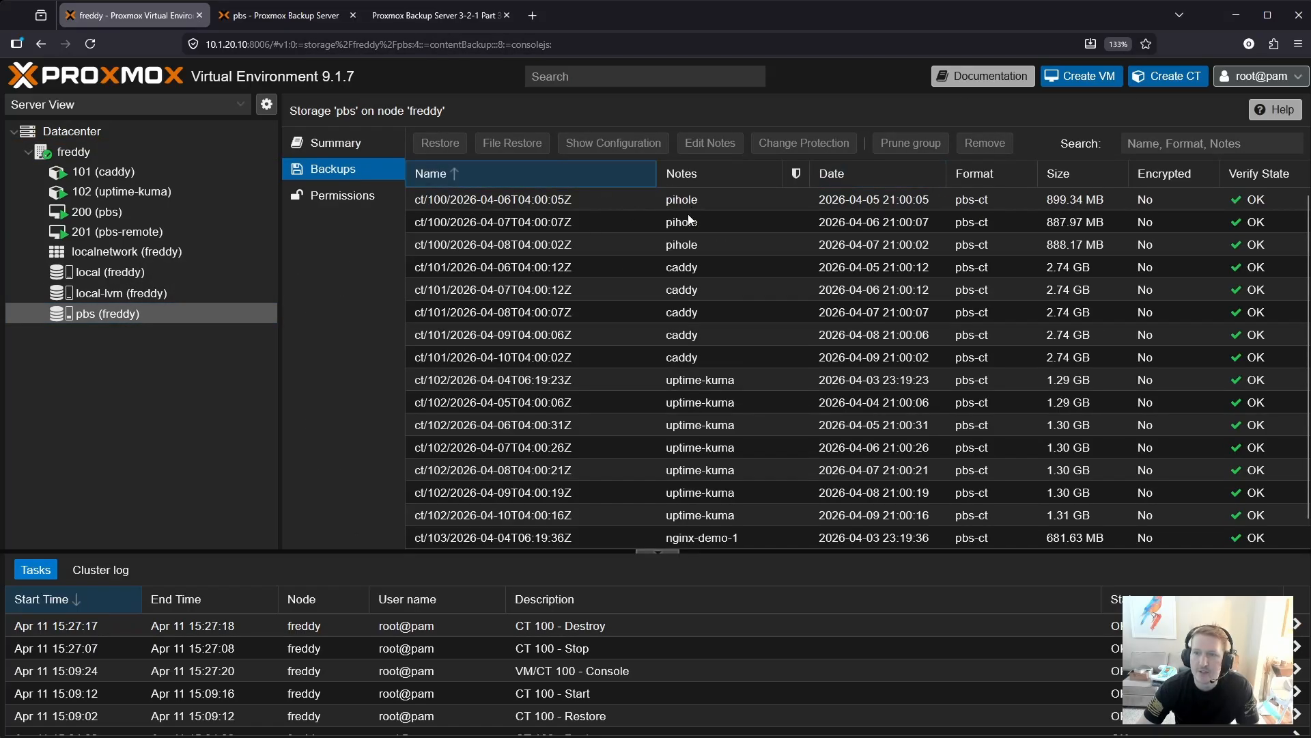
click(672, 245)
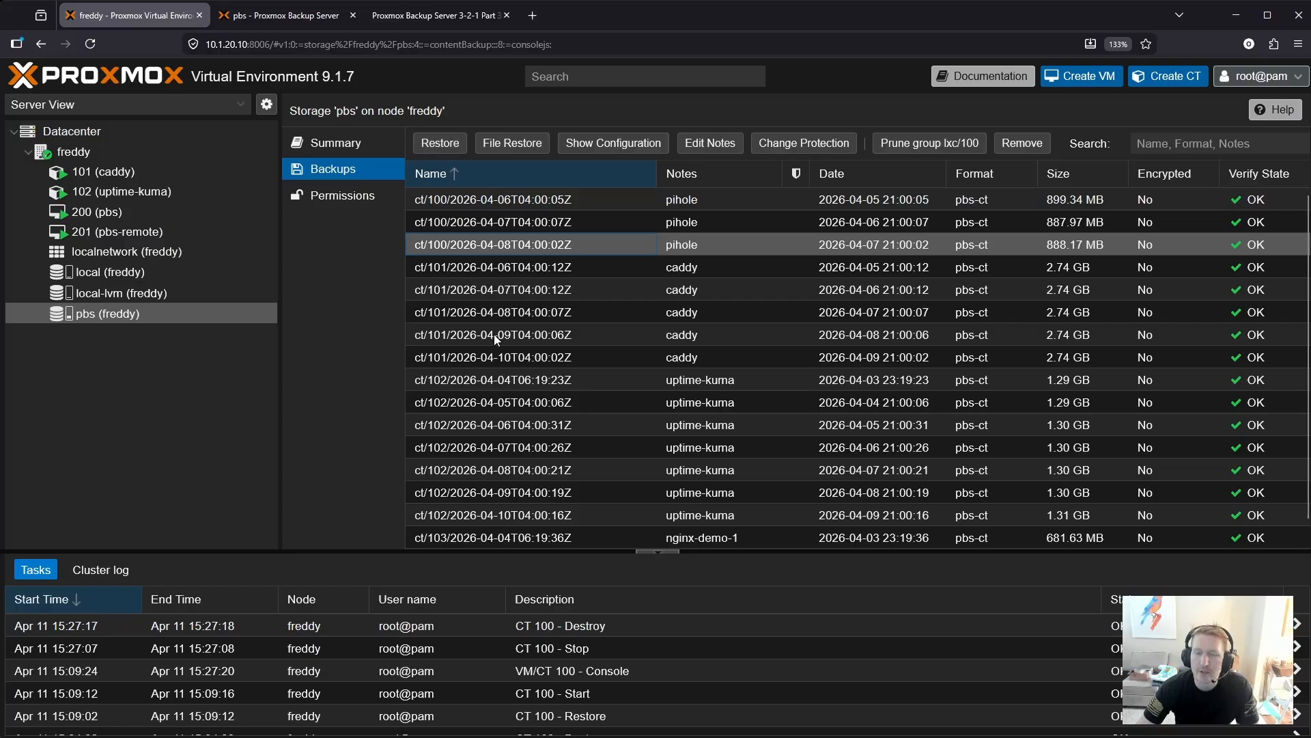
- Switch to Proxmox Backup Server and remove the ct/100 group from the backups datastore, confirming with its ID
click(287, 17)
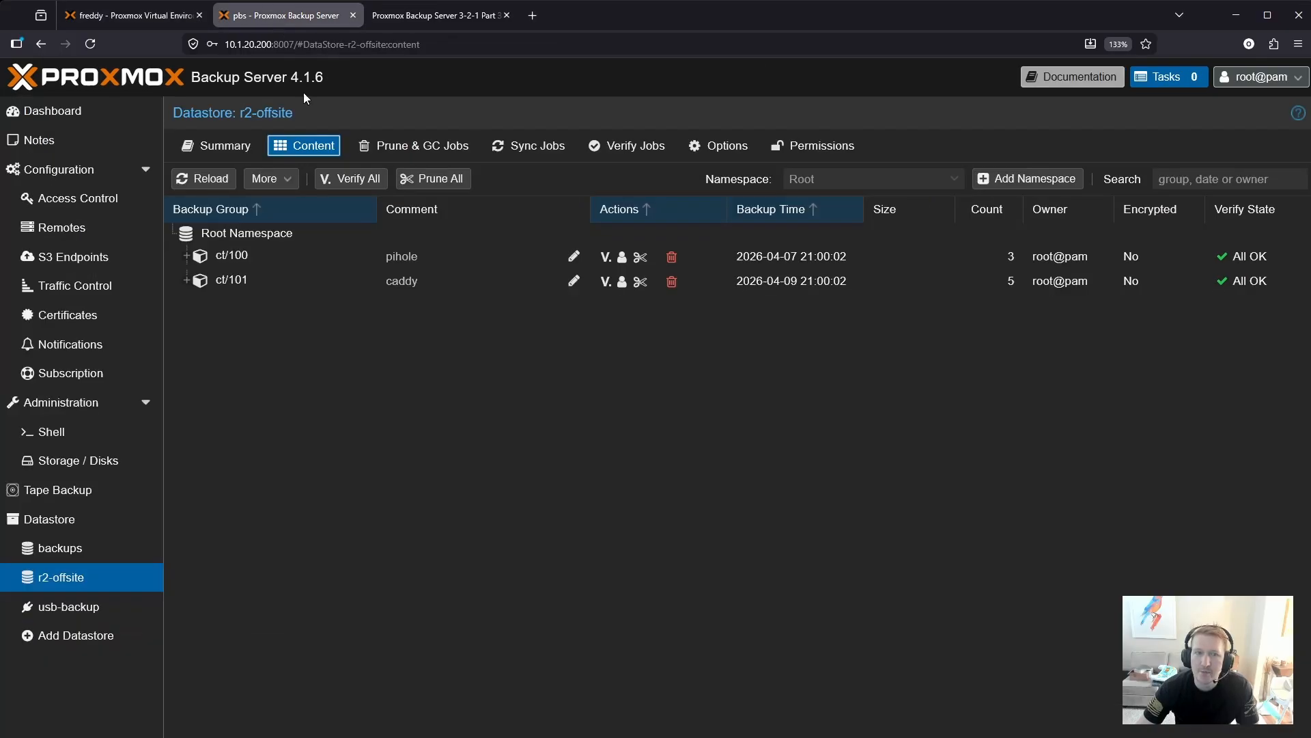
click(55, 549)
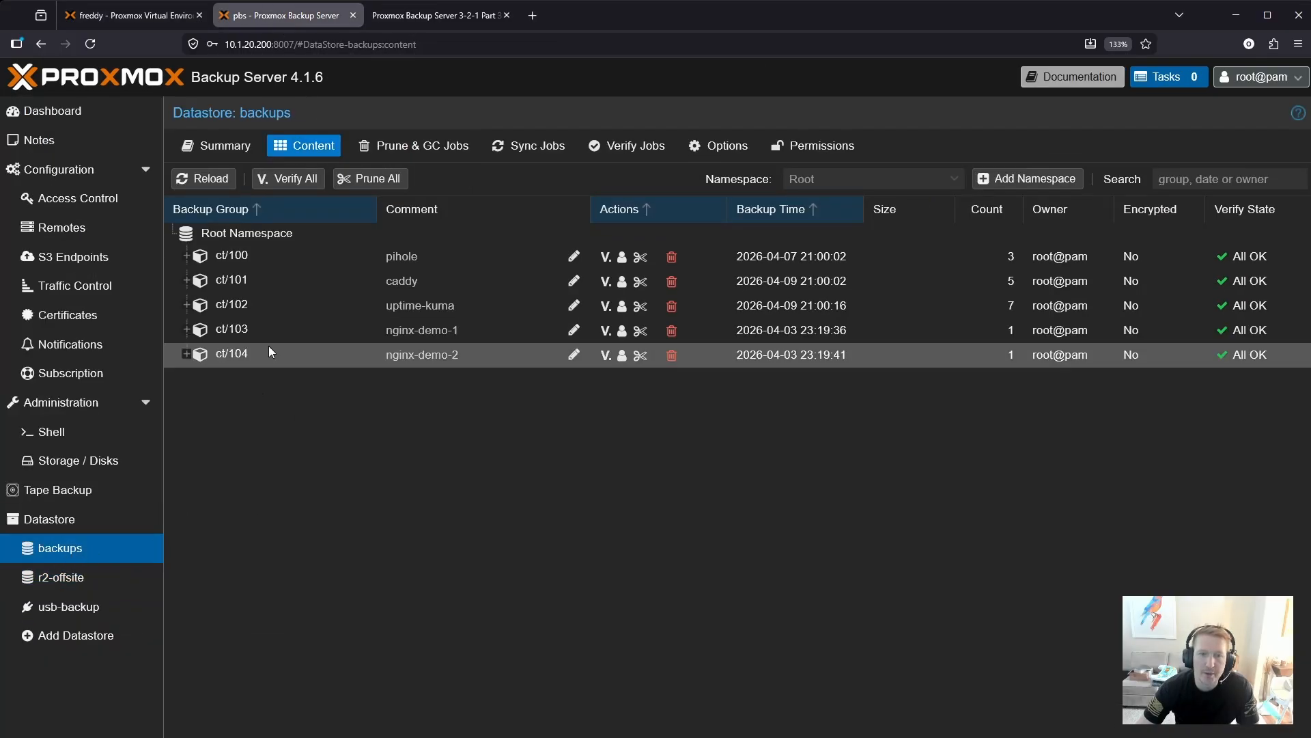
right_click(240, 256)
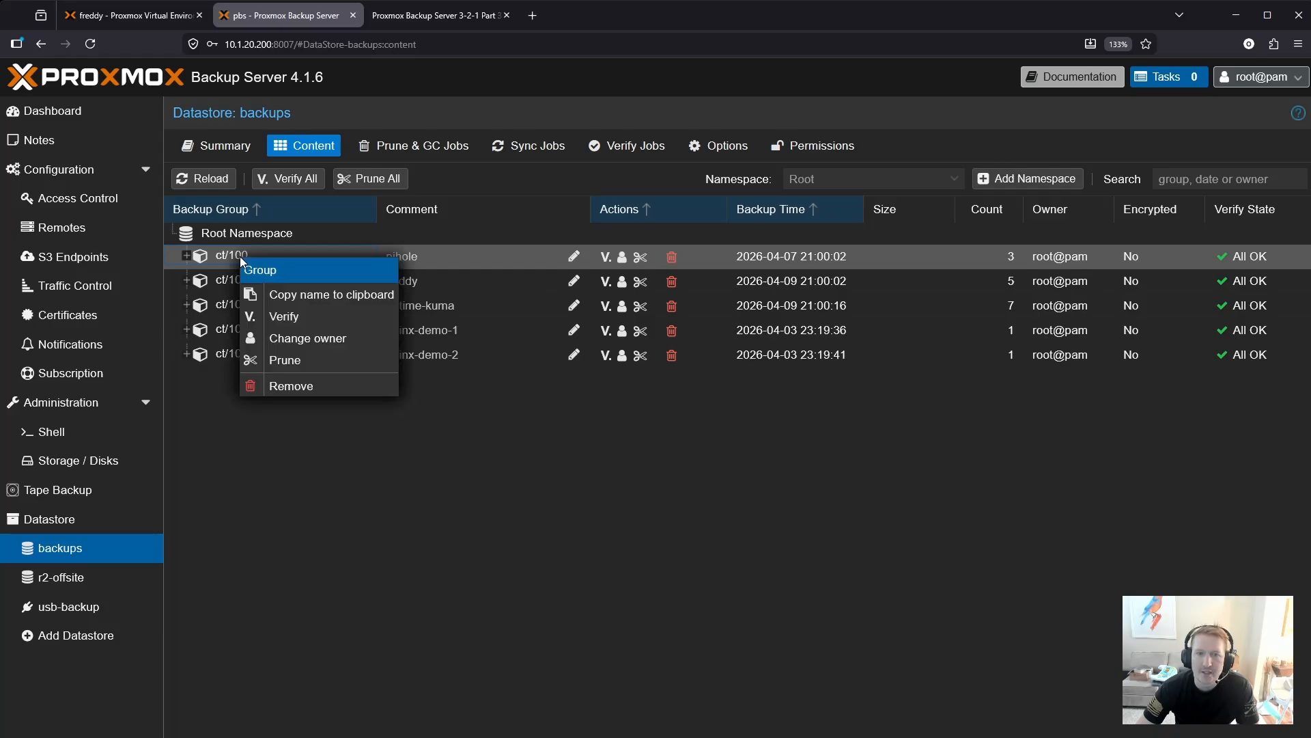
click(294, 385)
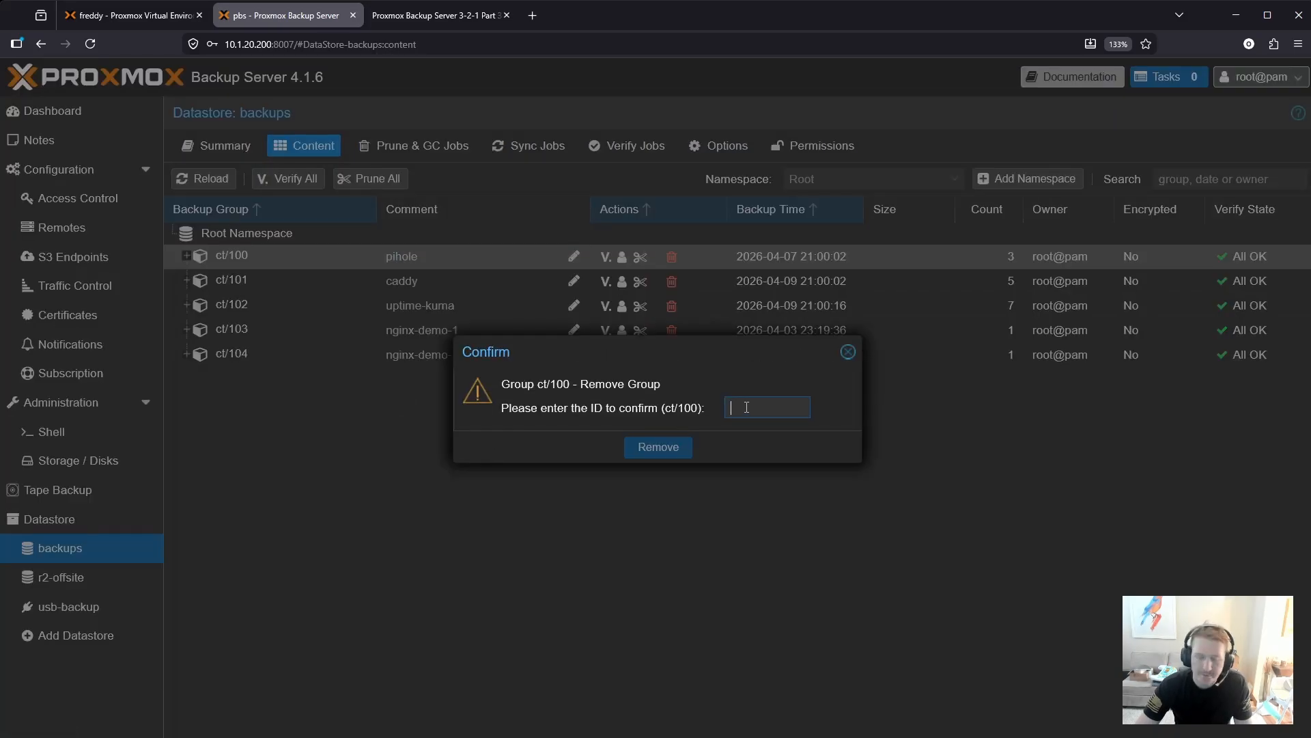
text(ct/100)
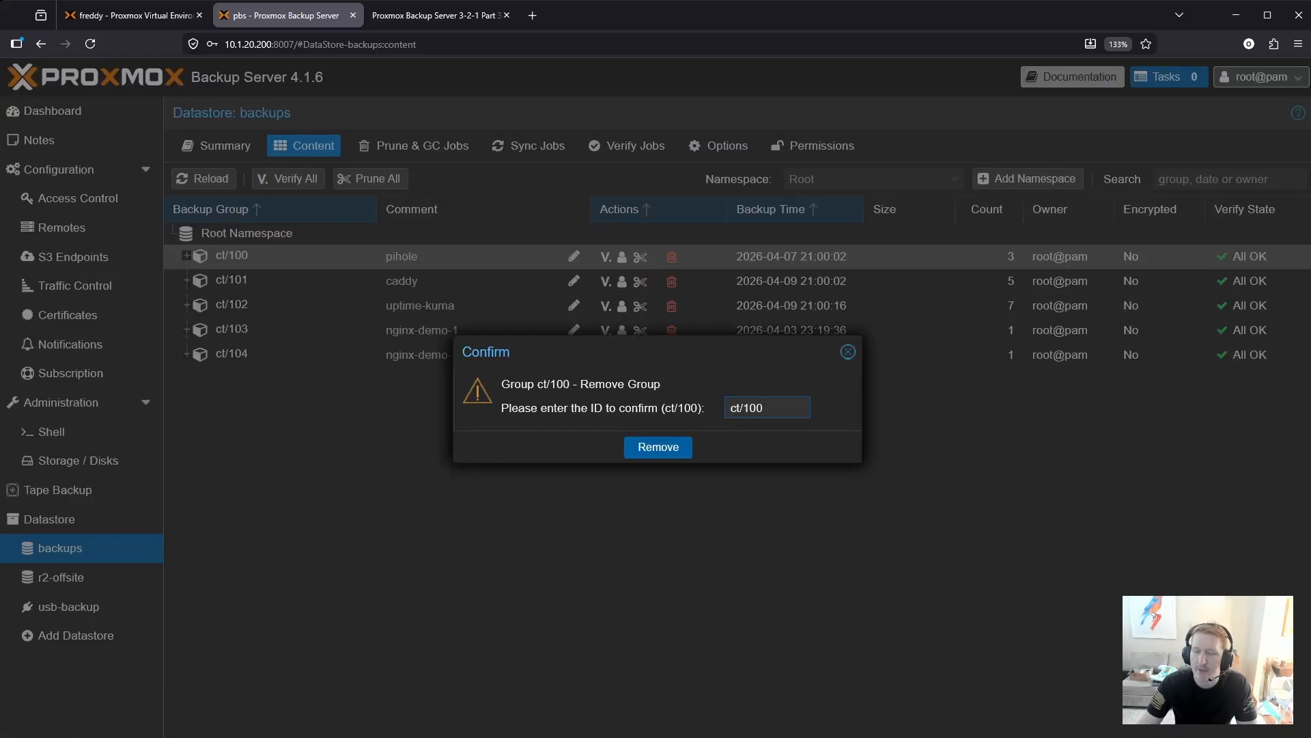
click(688, 447)
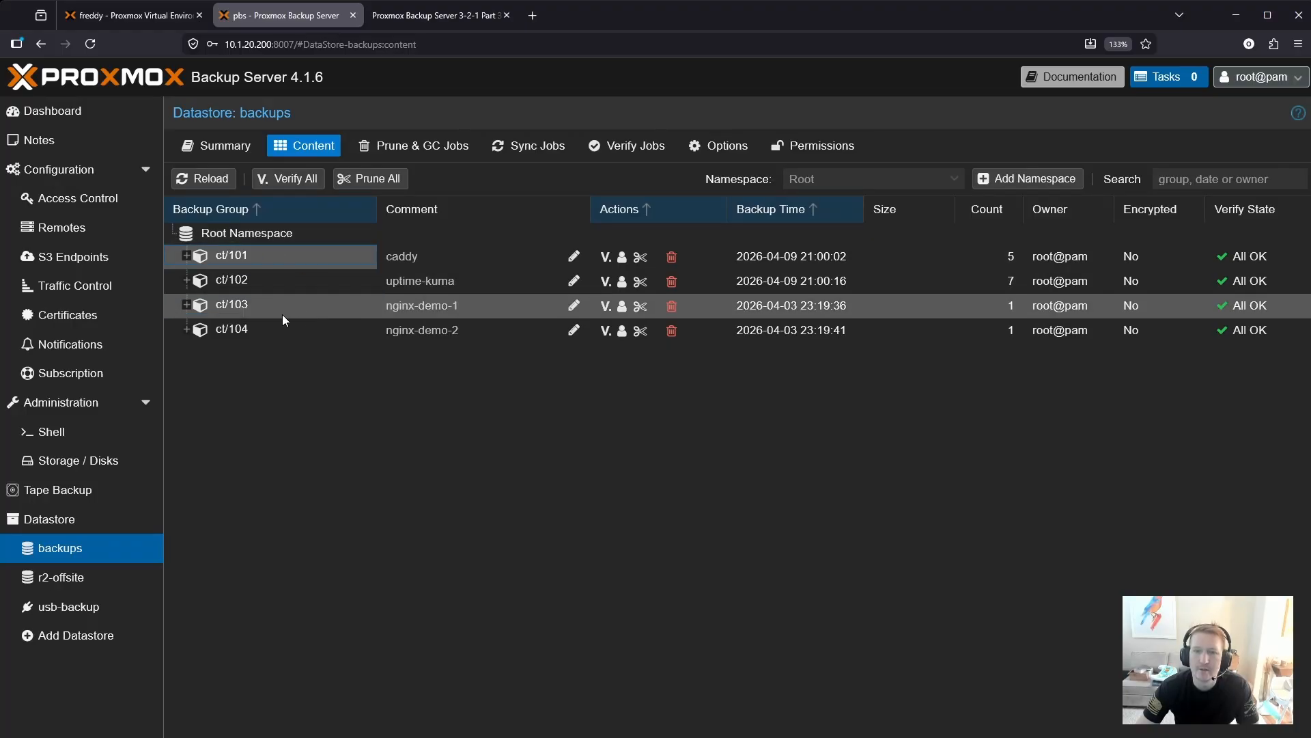
- Return to Proxmox Virtual Environment, reload the pbs storage's backup list and sort it by name to check for ct/100
click(154, 16)
key(F5)
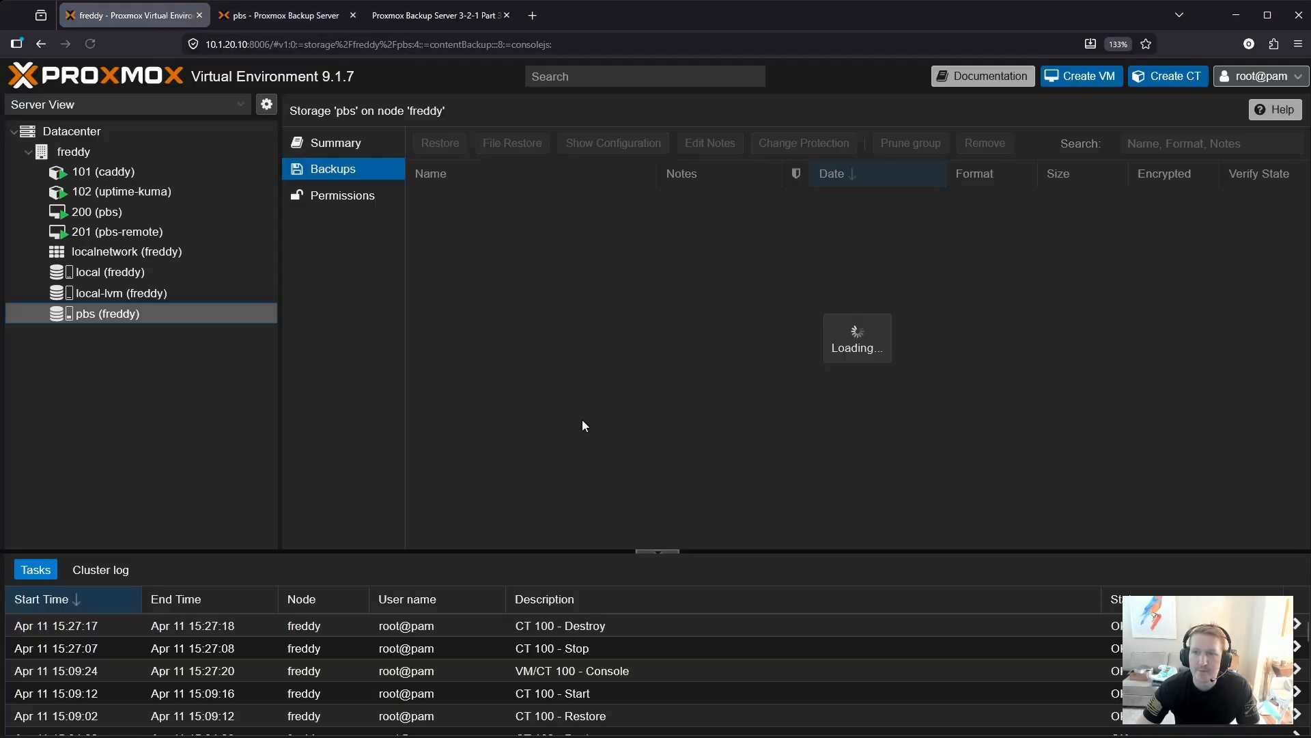
click(616, 172)
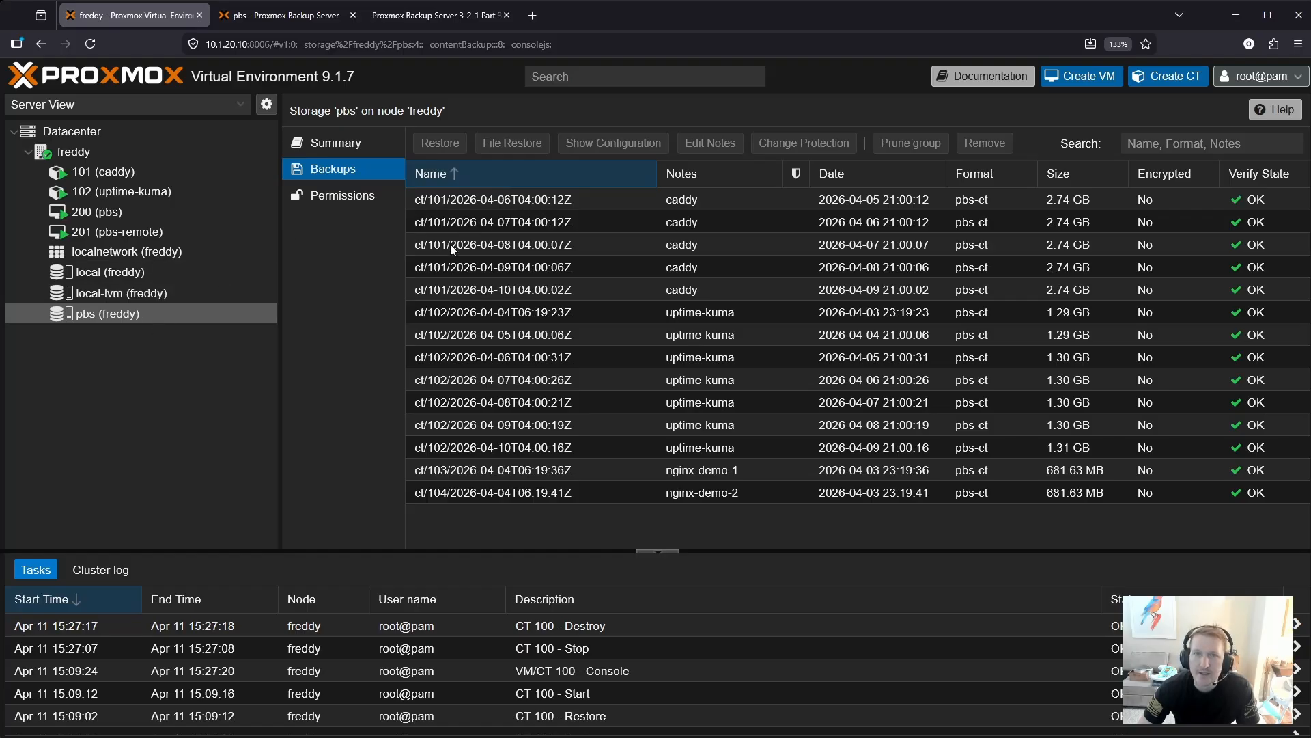
- In Proxmox Backup Server, set up a pull sync job for the backups datastore with local source r2-offsite and no sync schedule
click(286, 18)
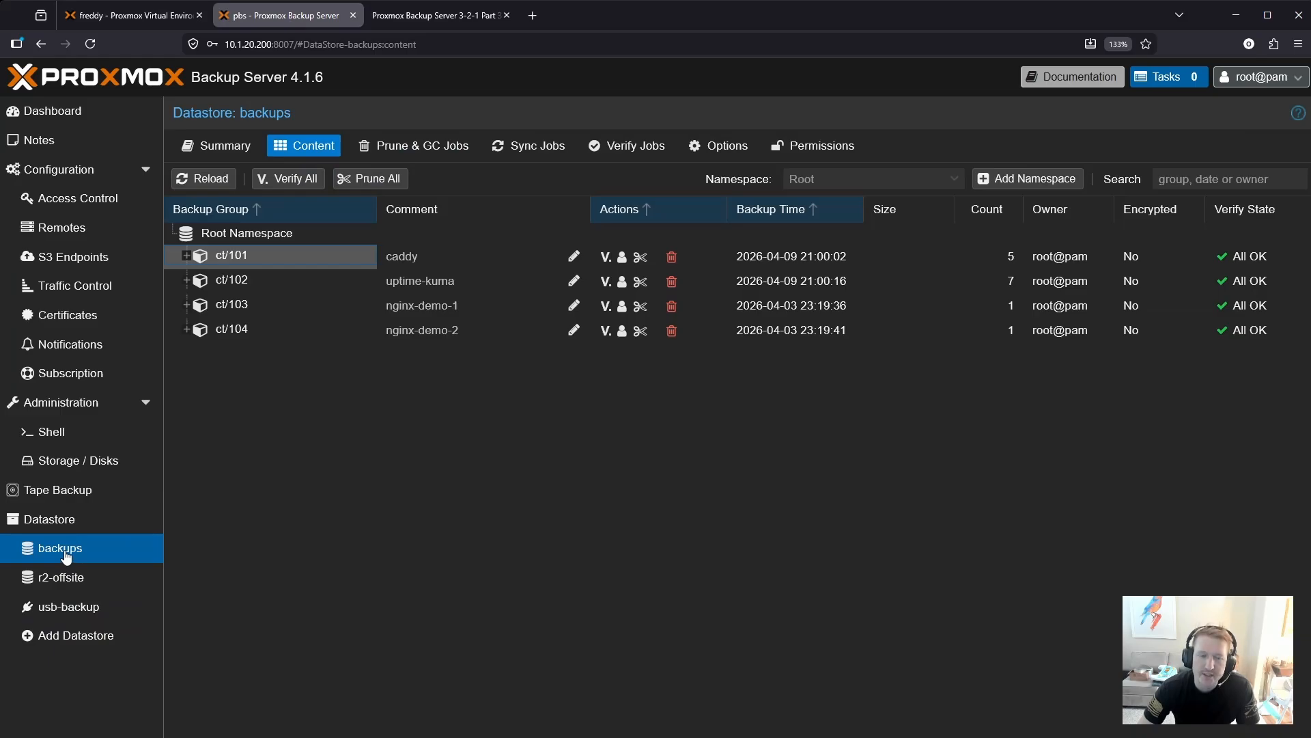
click(536, 155)
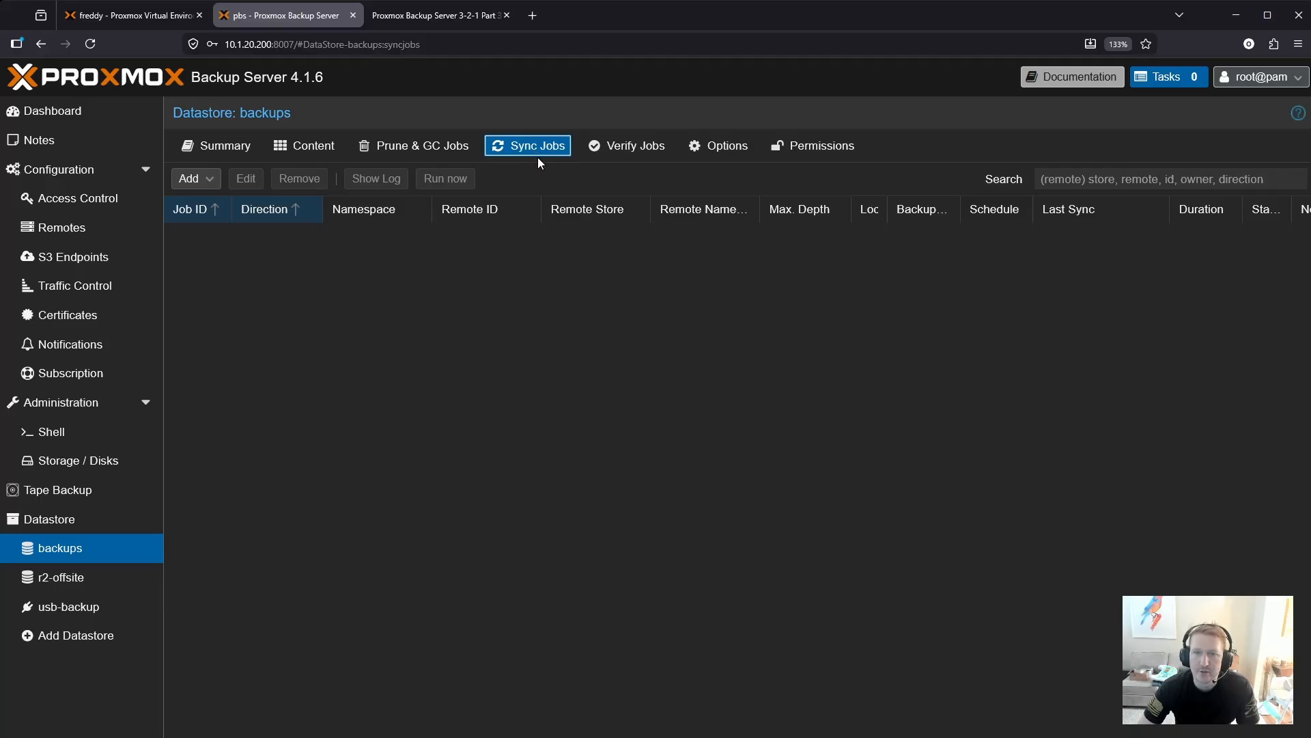
click(198, 182)
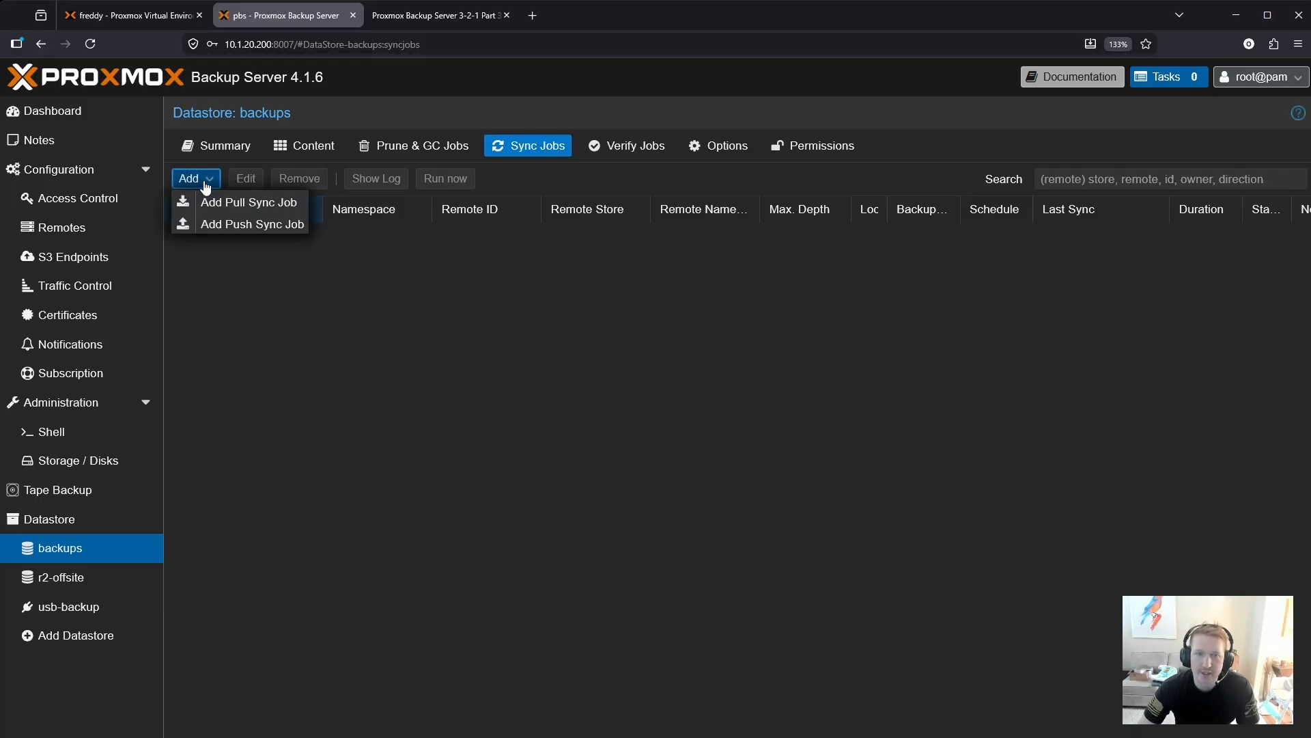
click(239, 204)
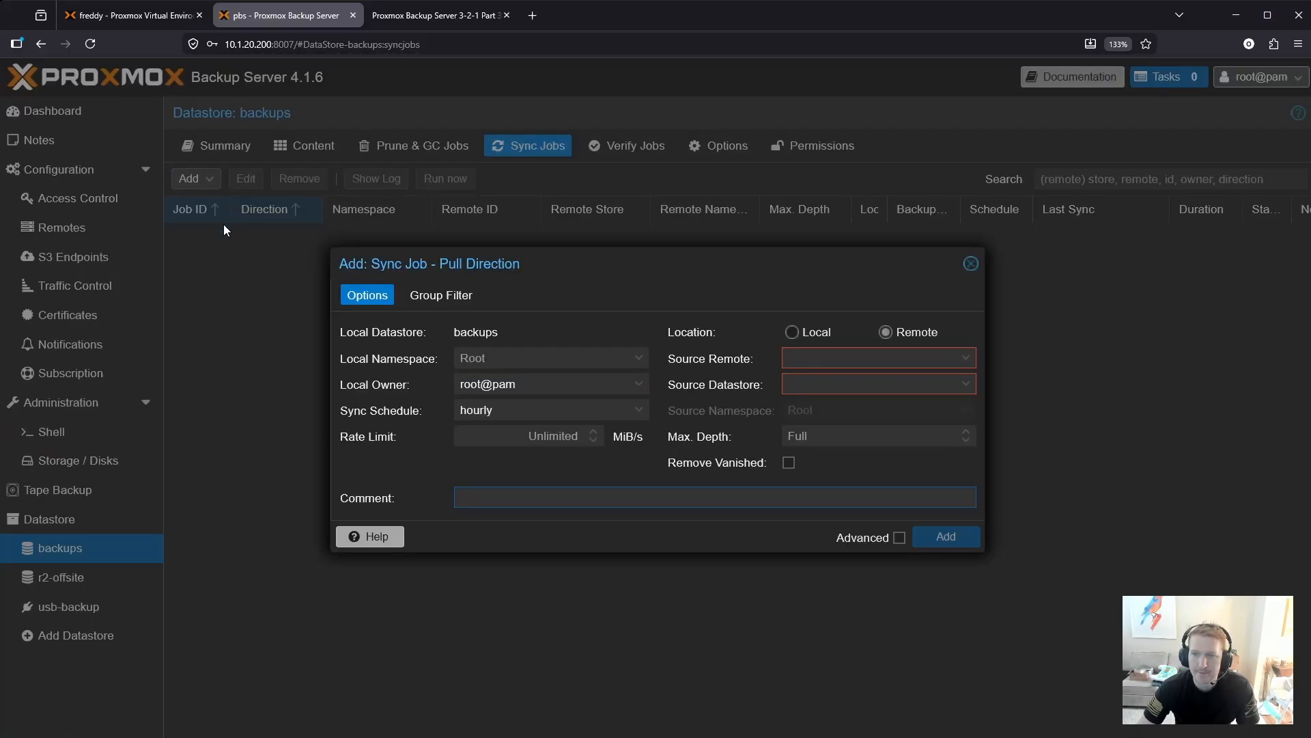
click(791, 332)
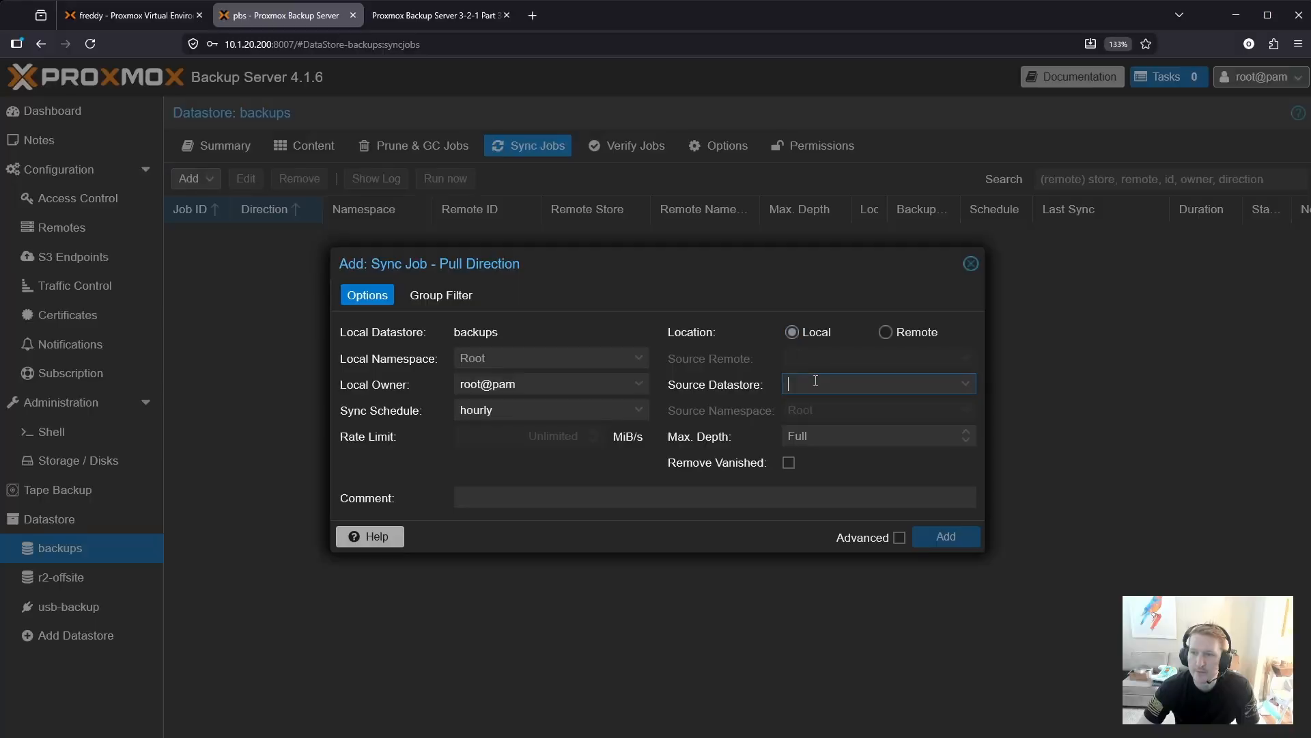
click(813, 383)
click(815, 435)
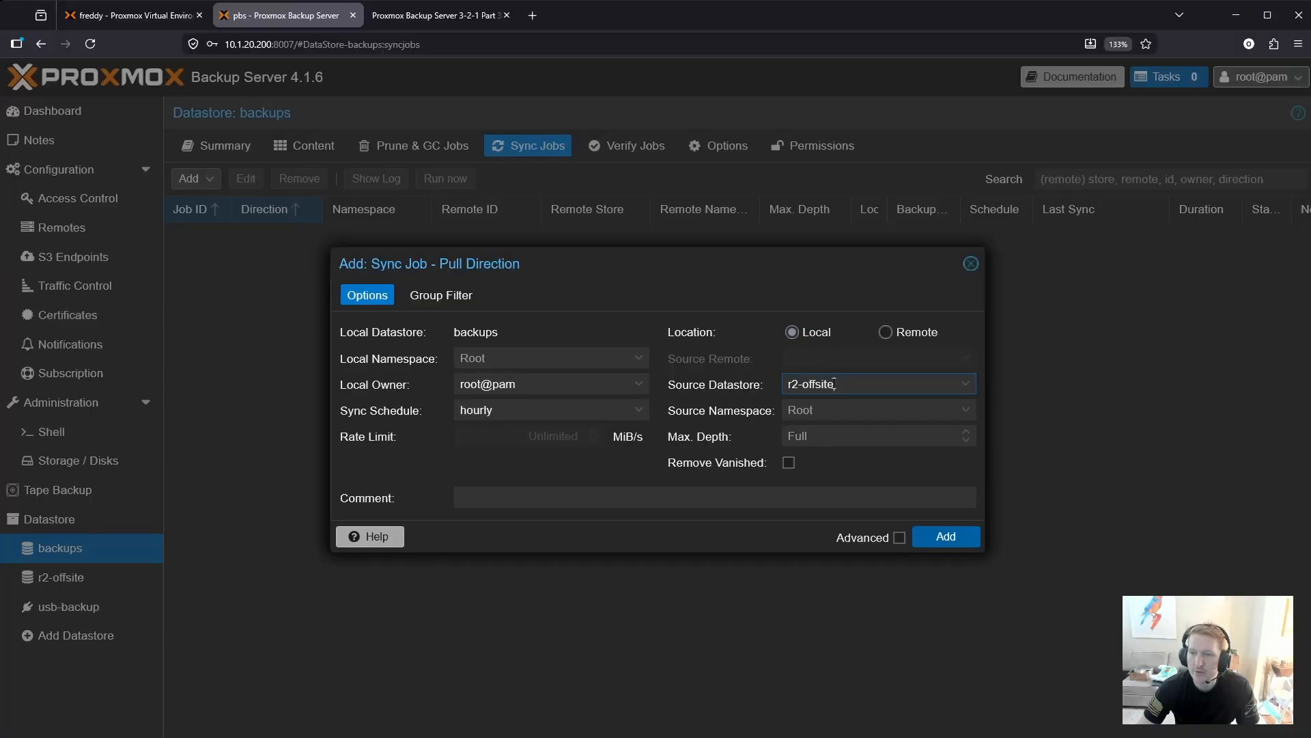
drag(513, 410, 429, 409)
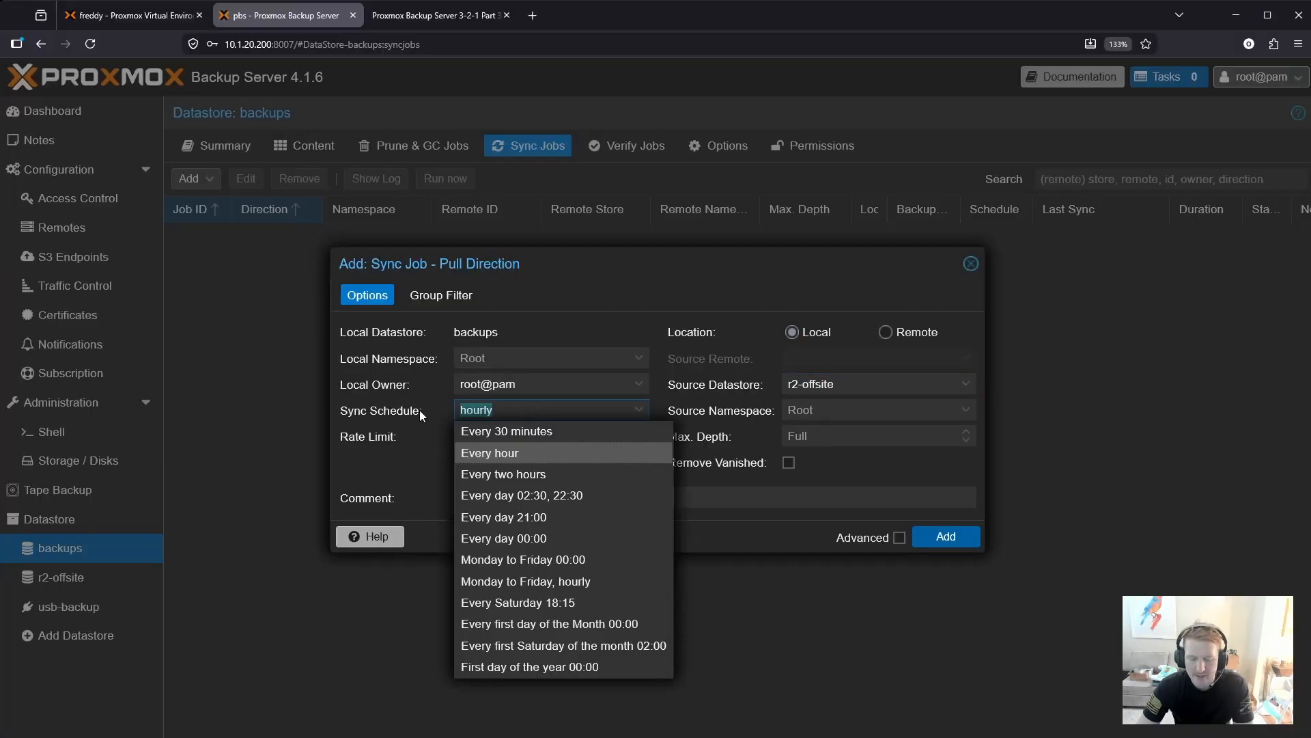
key(BackSpace)
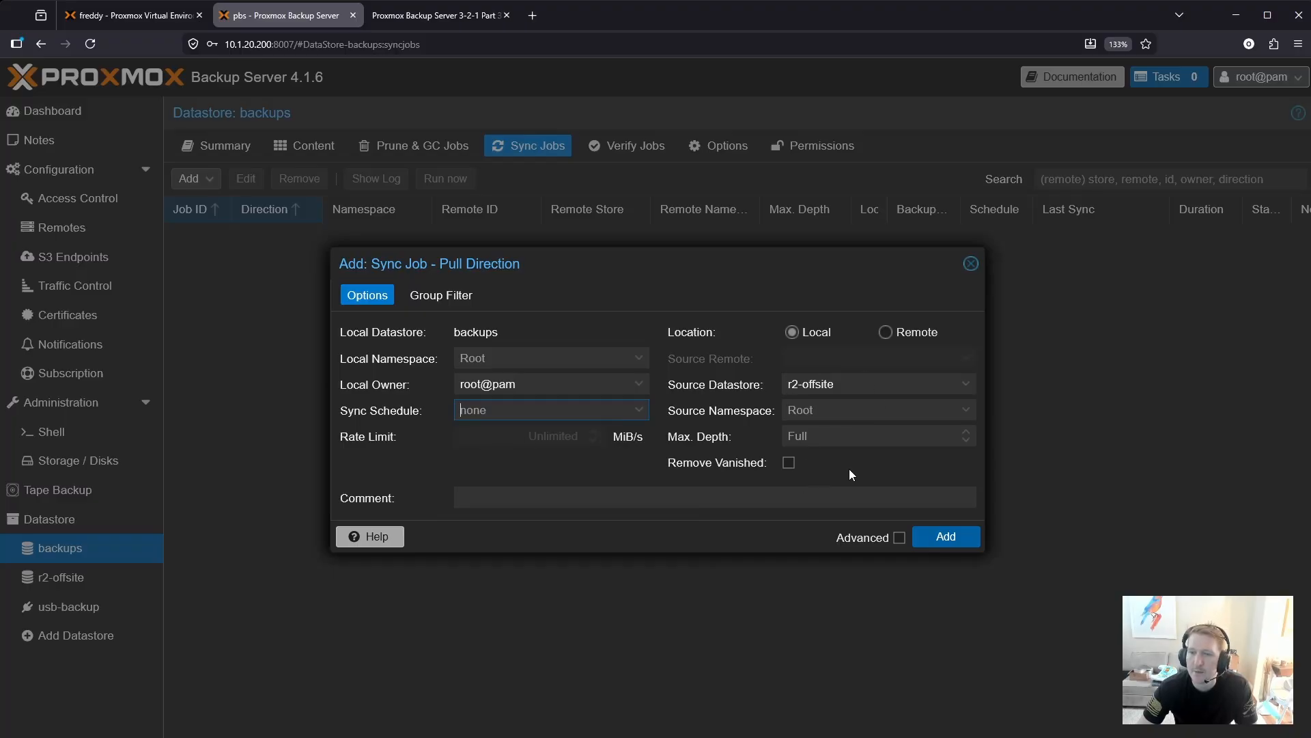
- Add an include filter of type Group for ct/100 to the reverse sync job
mouse_move(781, 460)
click(437, 295)
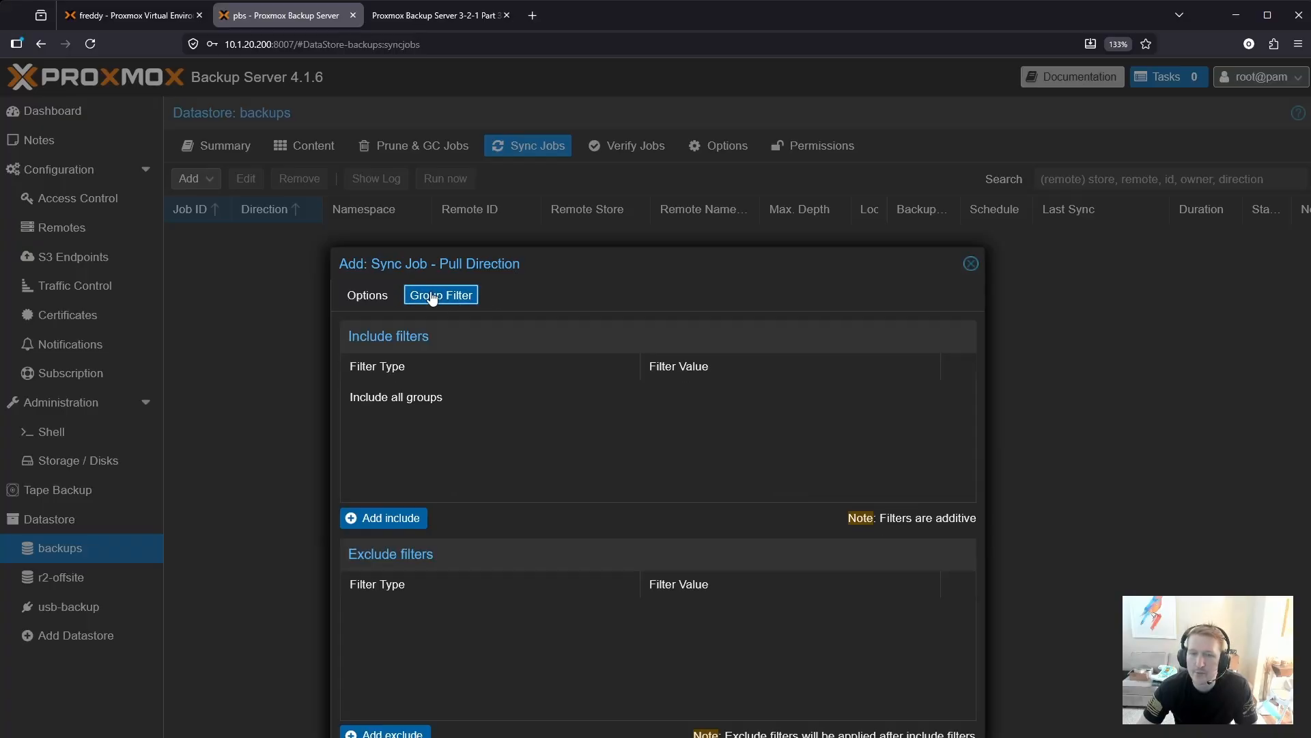
click(394, 518)
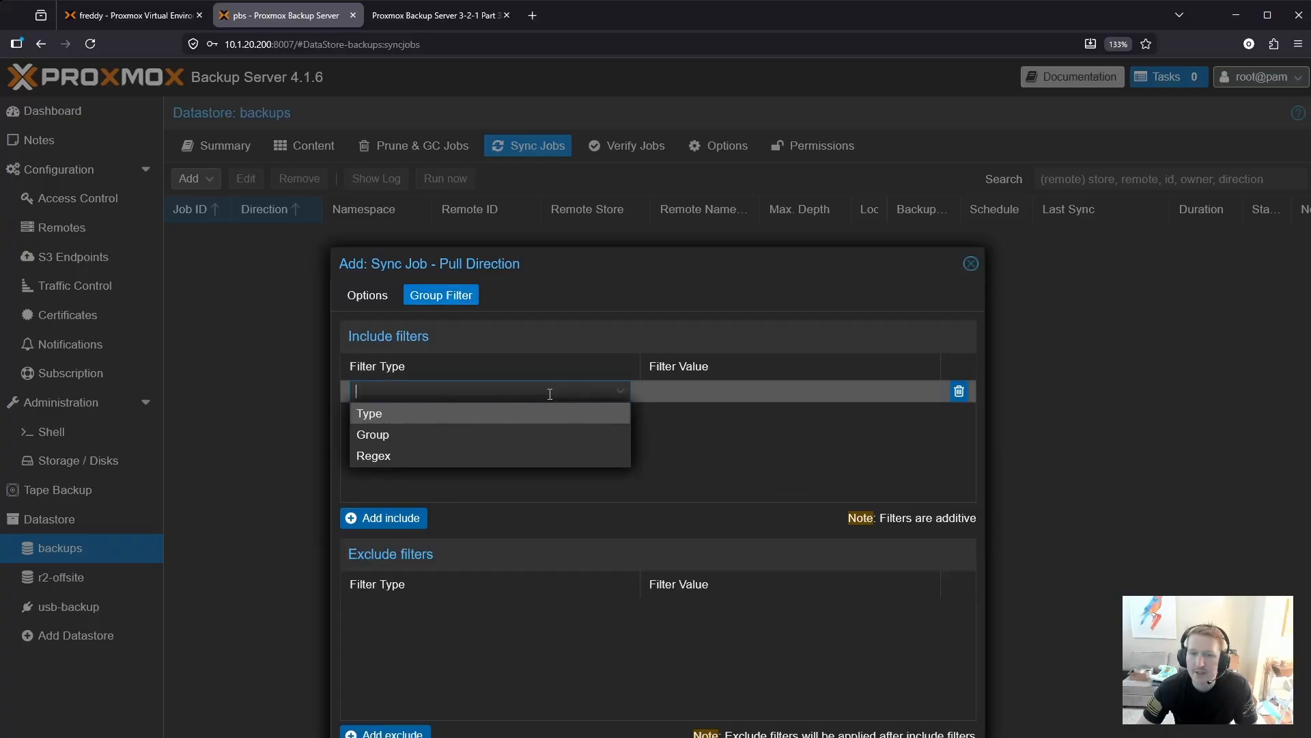
click(474, 436)
click(758, 390)
click(691, 436)
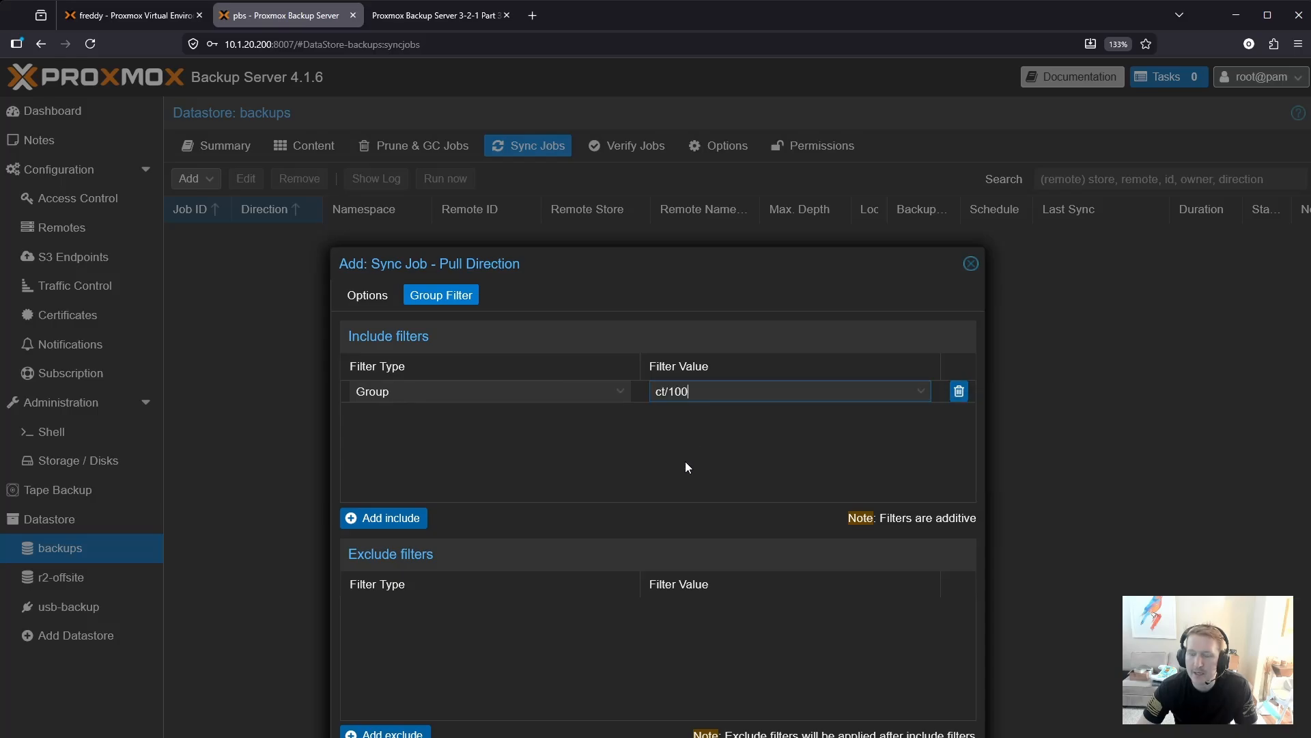
- Create the reverse sync job on the backups datastore and run it immediately
click(367, 297)
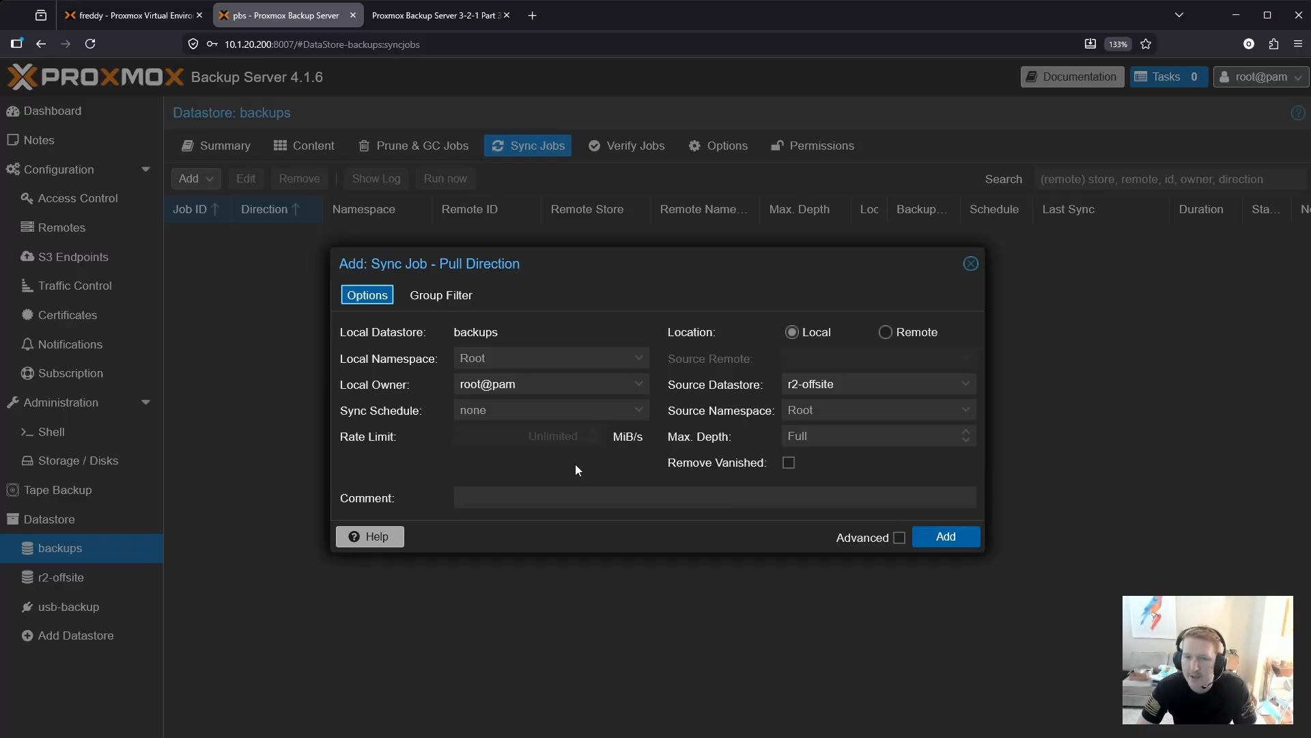
click(941, 538)
click(203, 236)
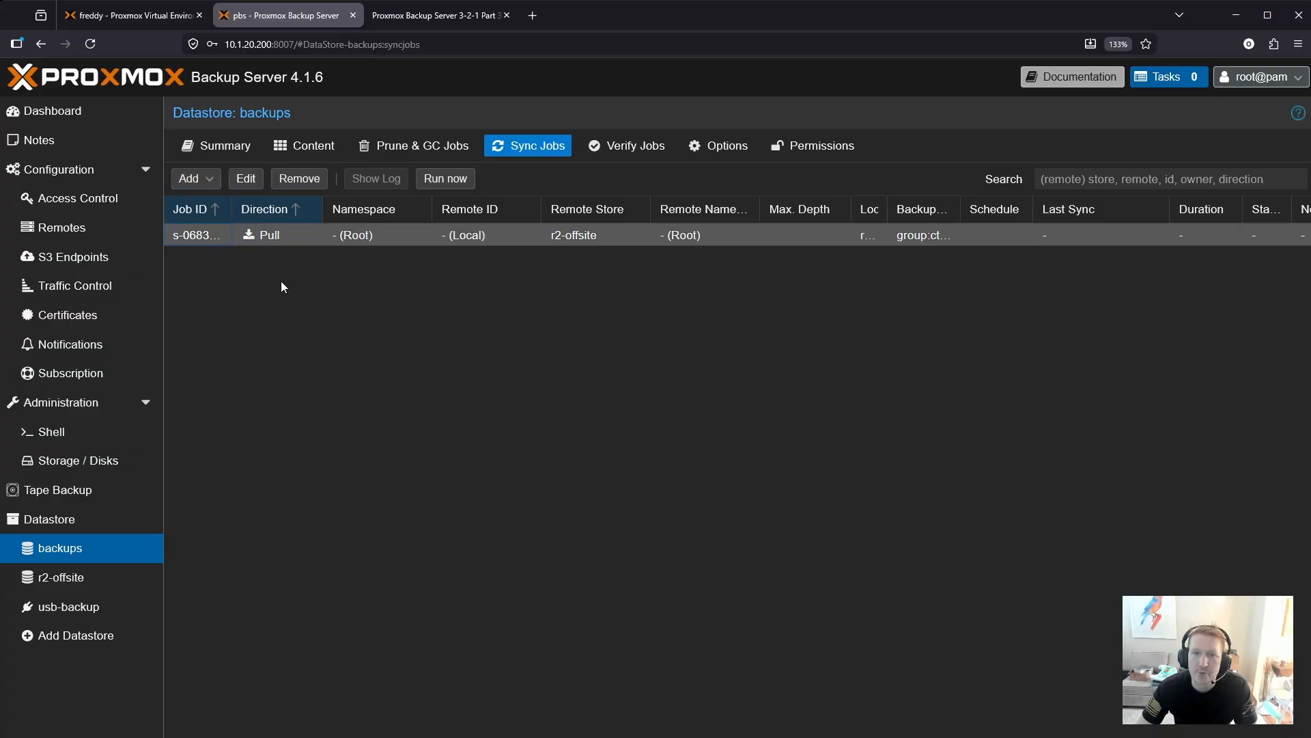
click(437, 179)
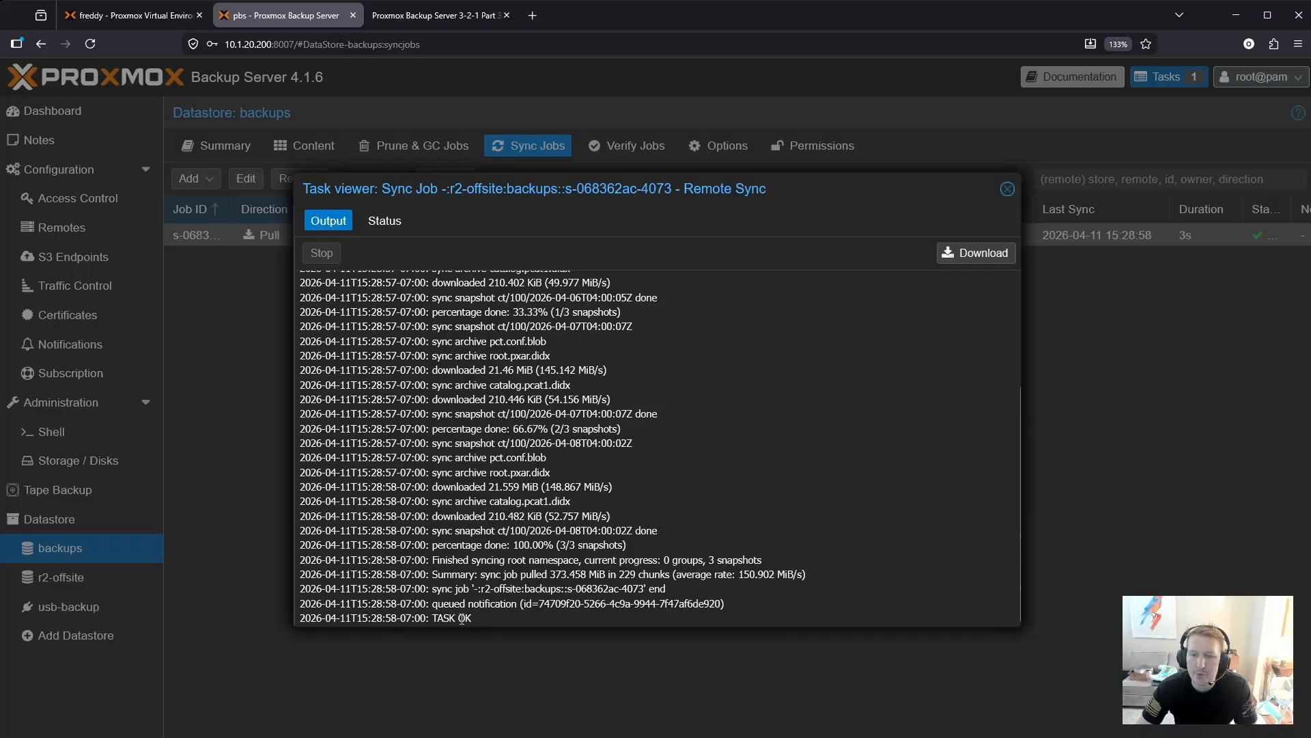
- Close the sync task log and reload the backups datastore's content to check for the ct/100 group
click(1009, 191)
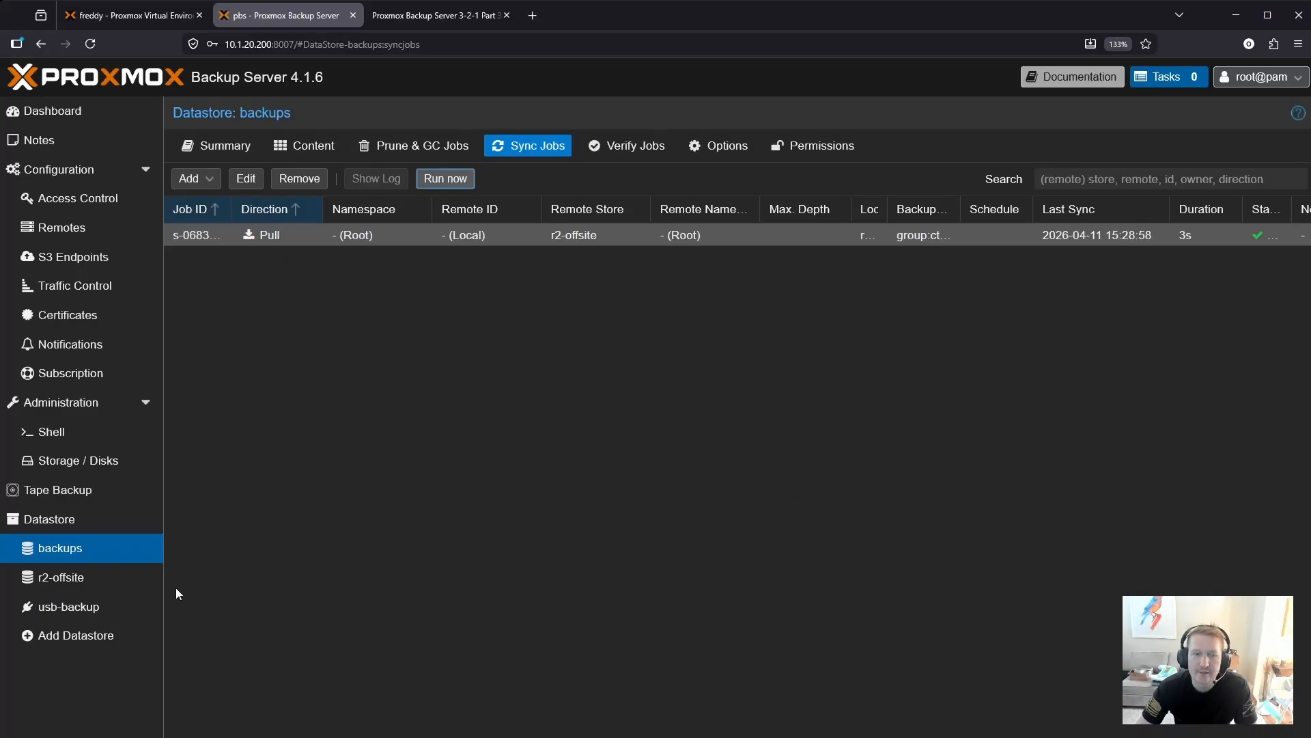
click(310, 147)
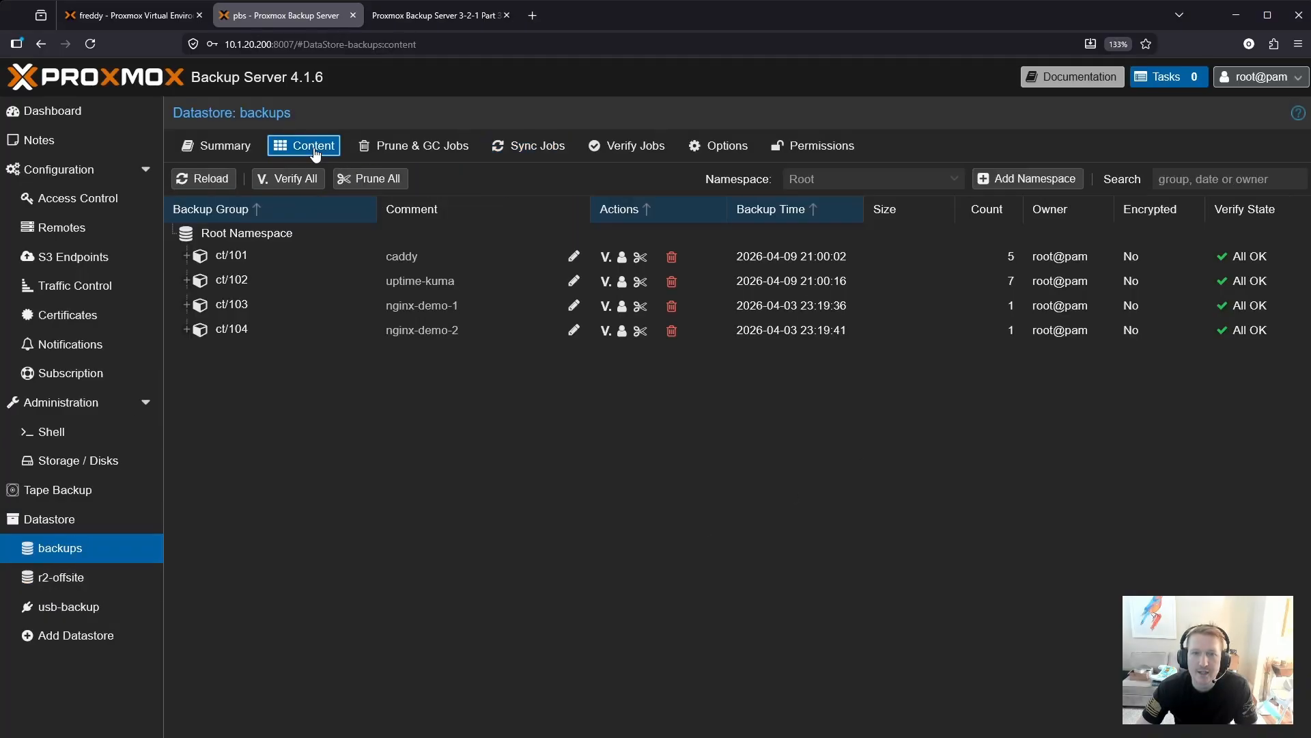
click(211, 180)
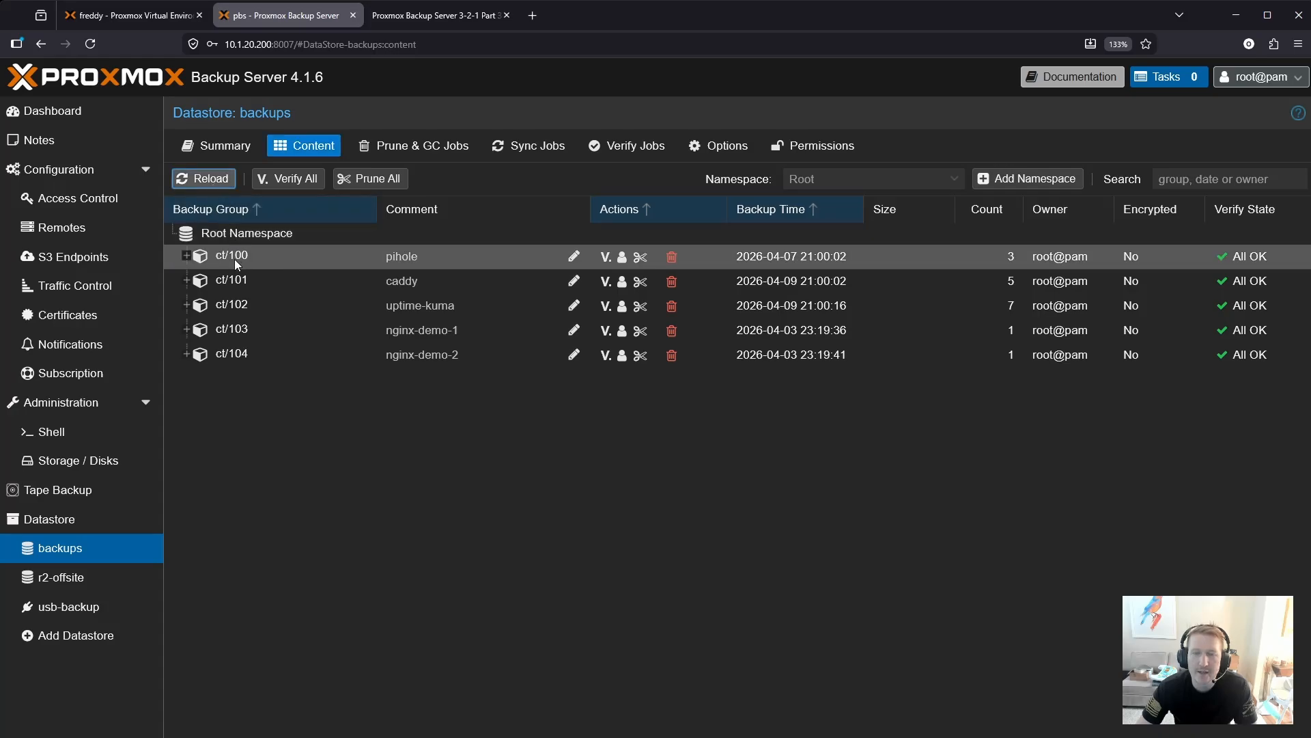
- Remove the reverse pull sync job from the backups datastore and confirm the removal
click(536, 147)
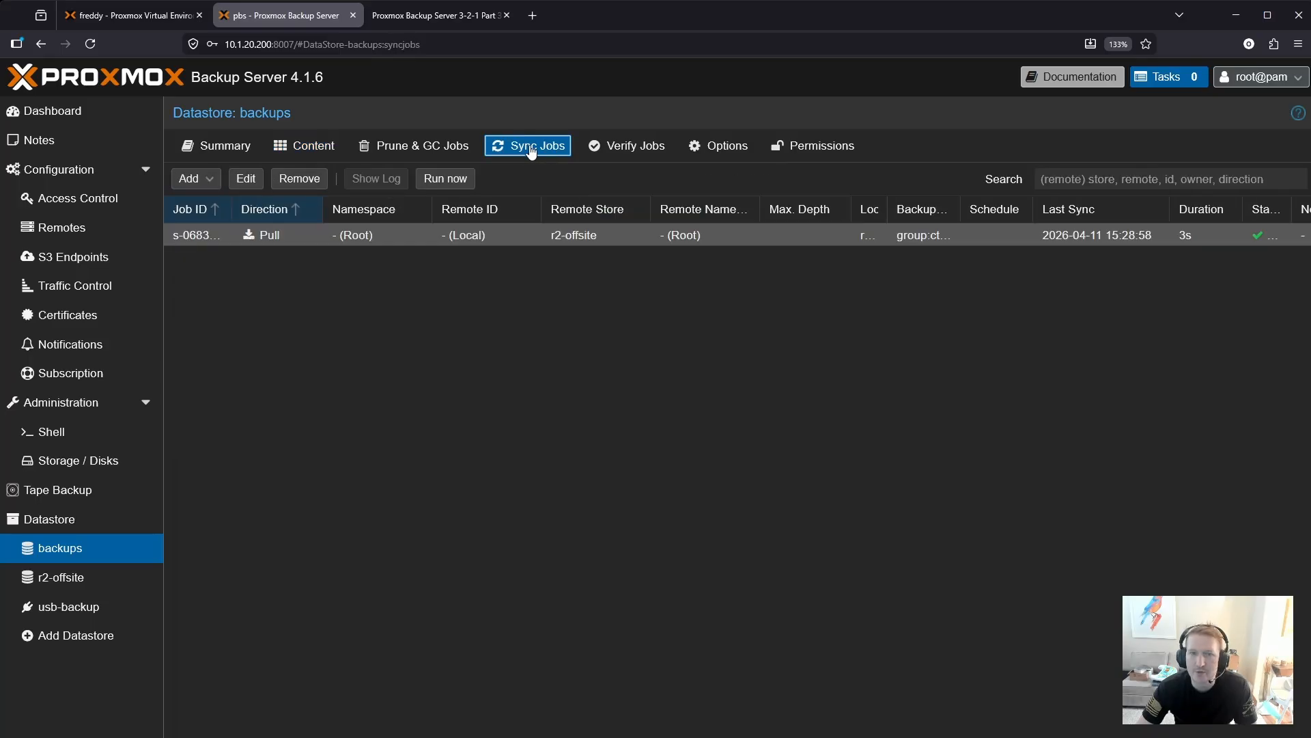
click(319, 183)
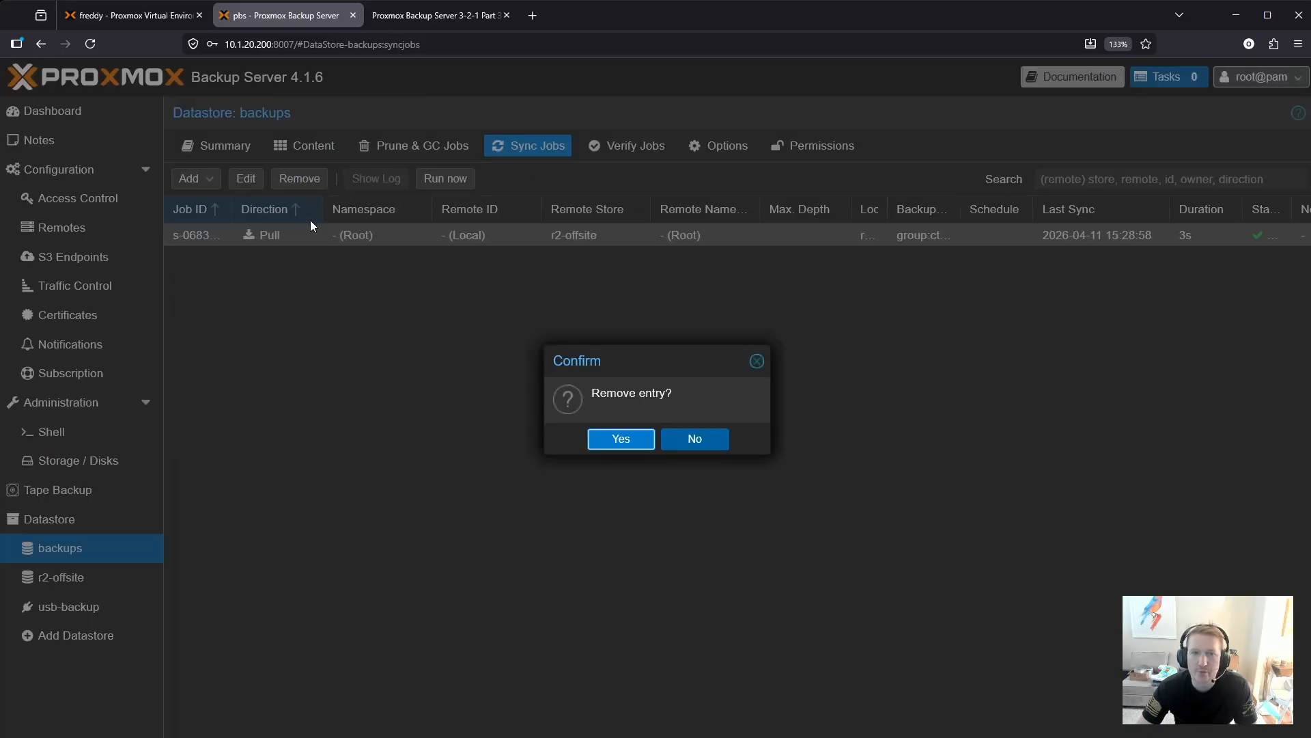
click(621, 439)
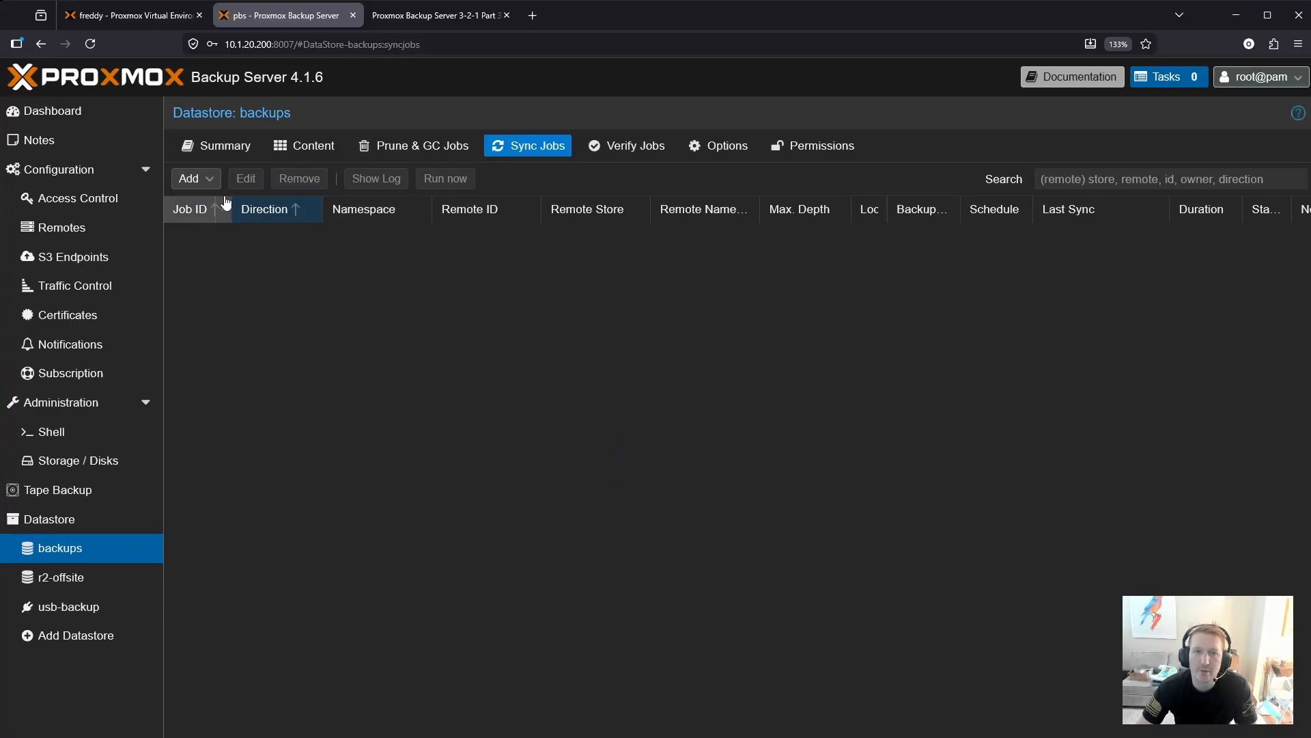
- Review the backups datastore's summary and content, and check Proxmox Virtual Environment's refreshed pbs backup list, sorted by name, for ct/100
click(224, 150)
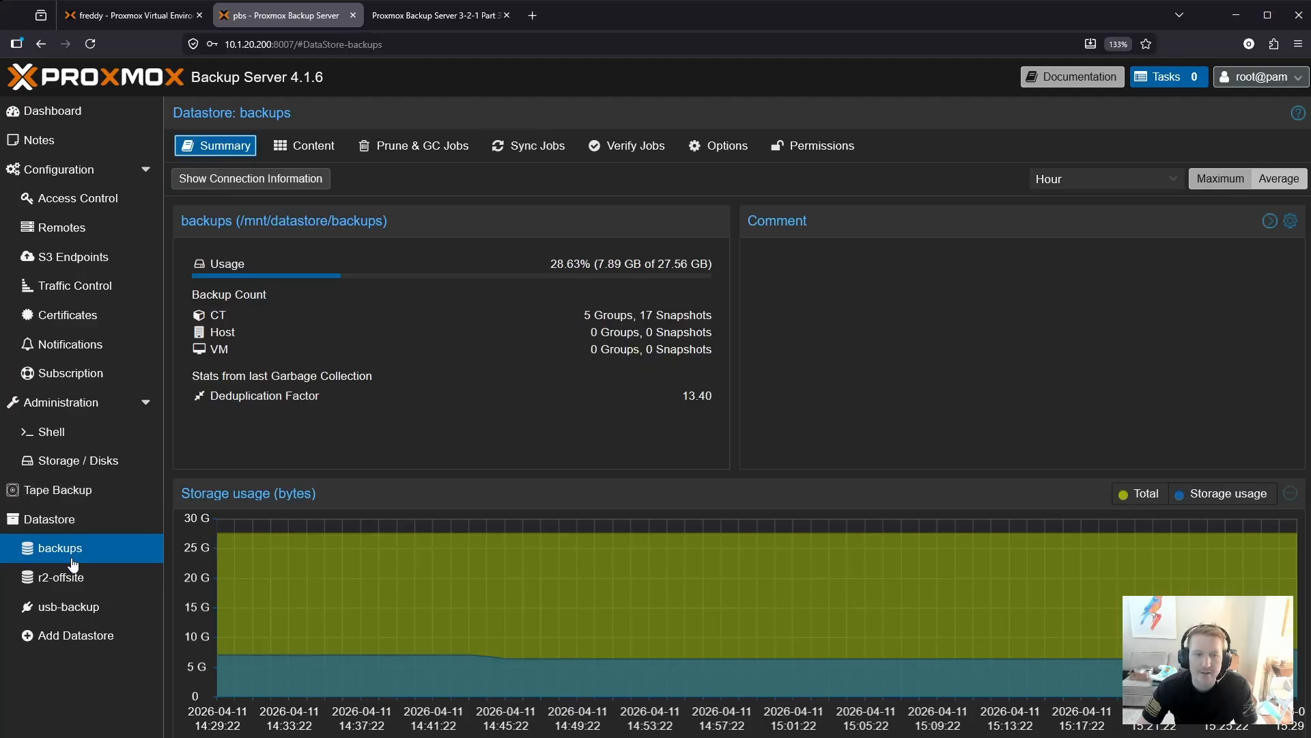
click(307, 158)
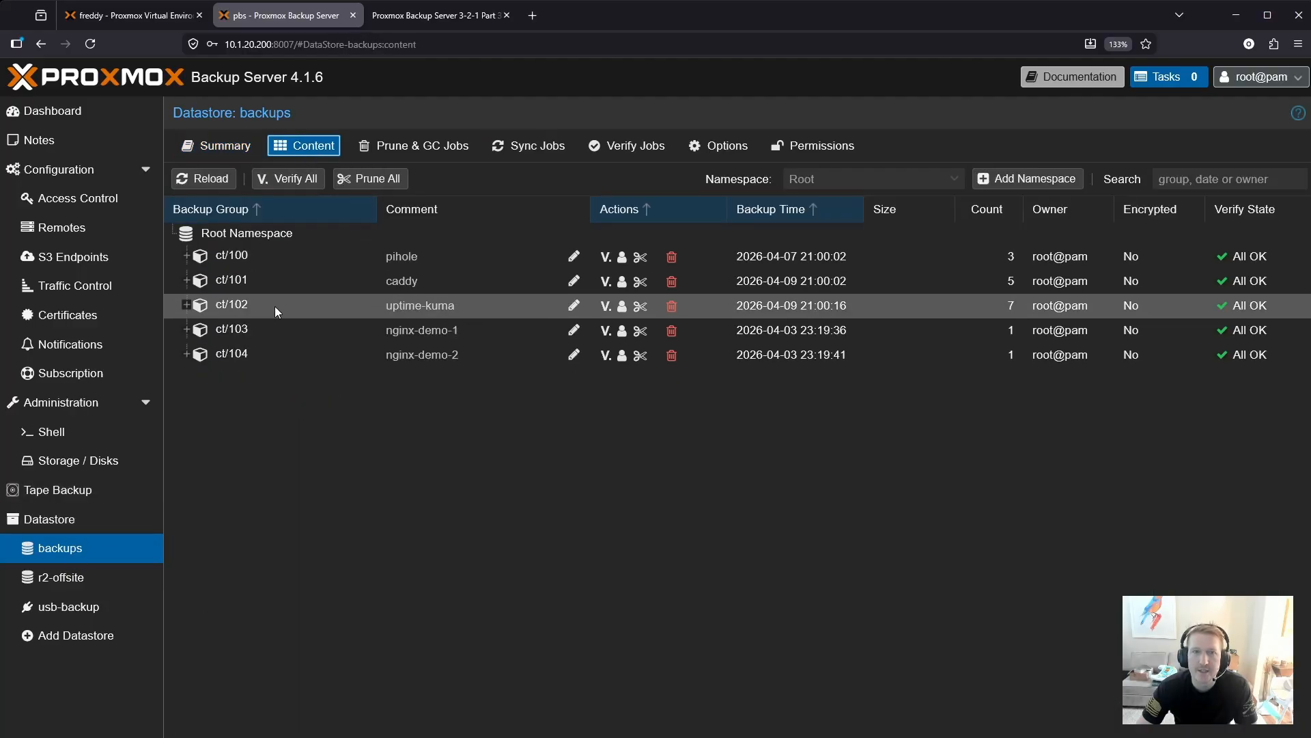
click(145, 22)
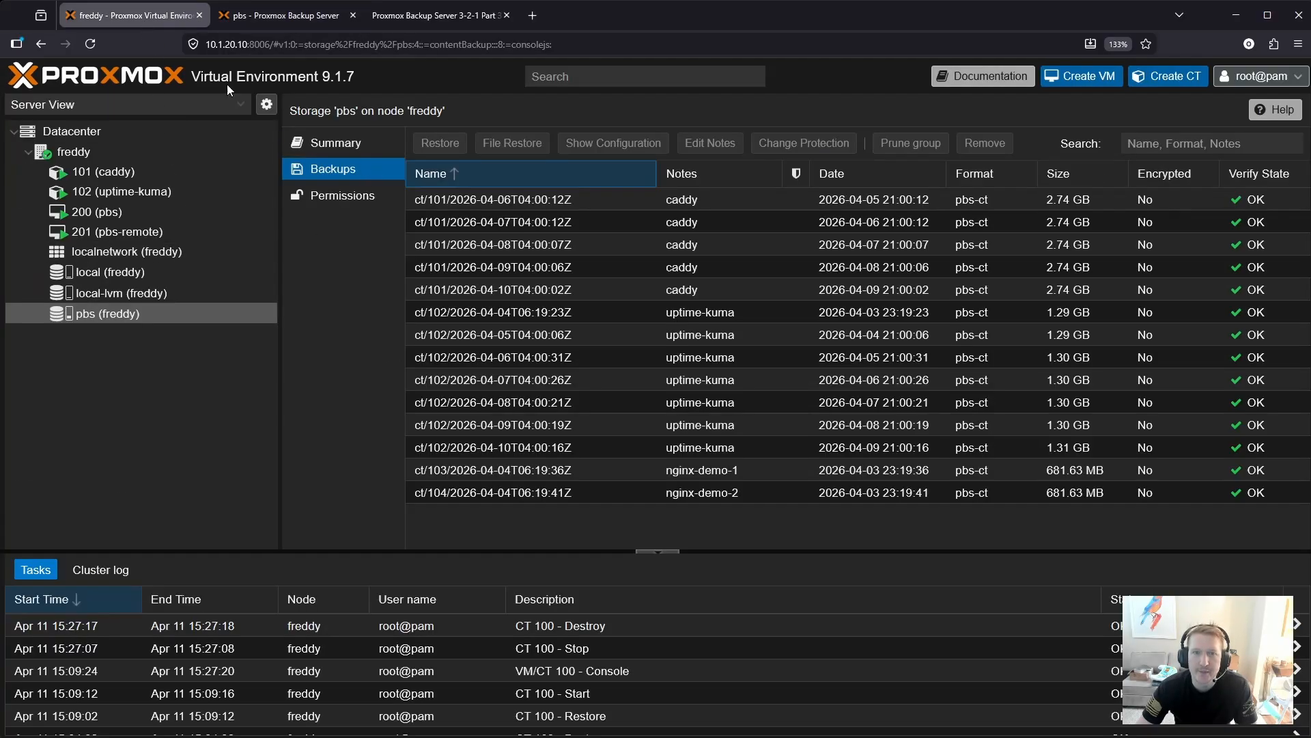
click(89, 43)
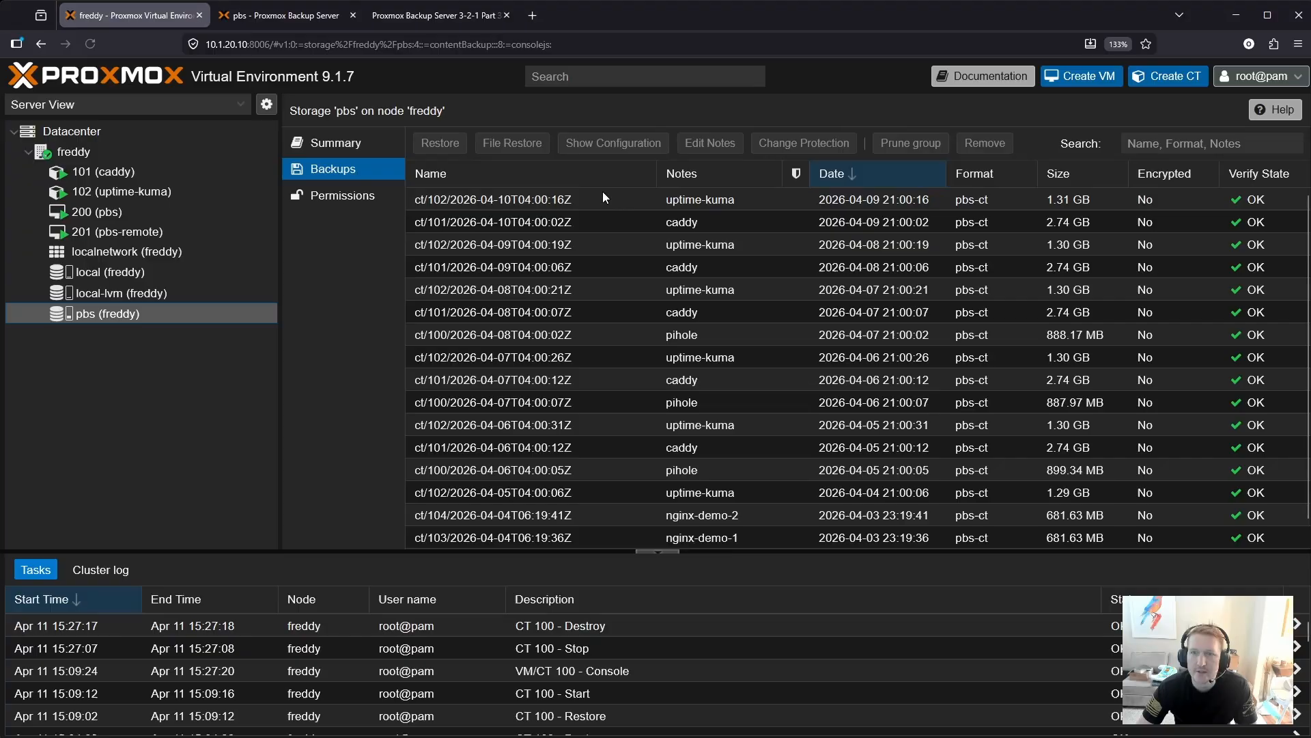
click(600, 175)
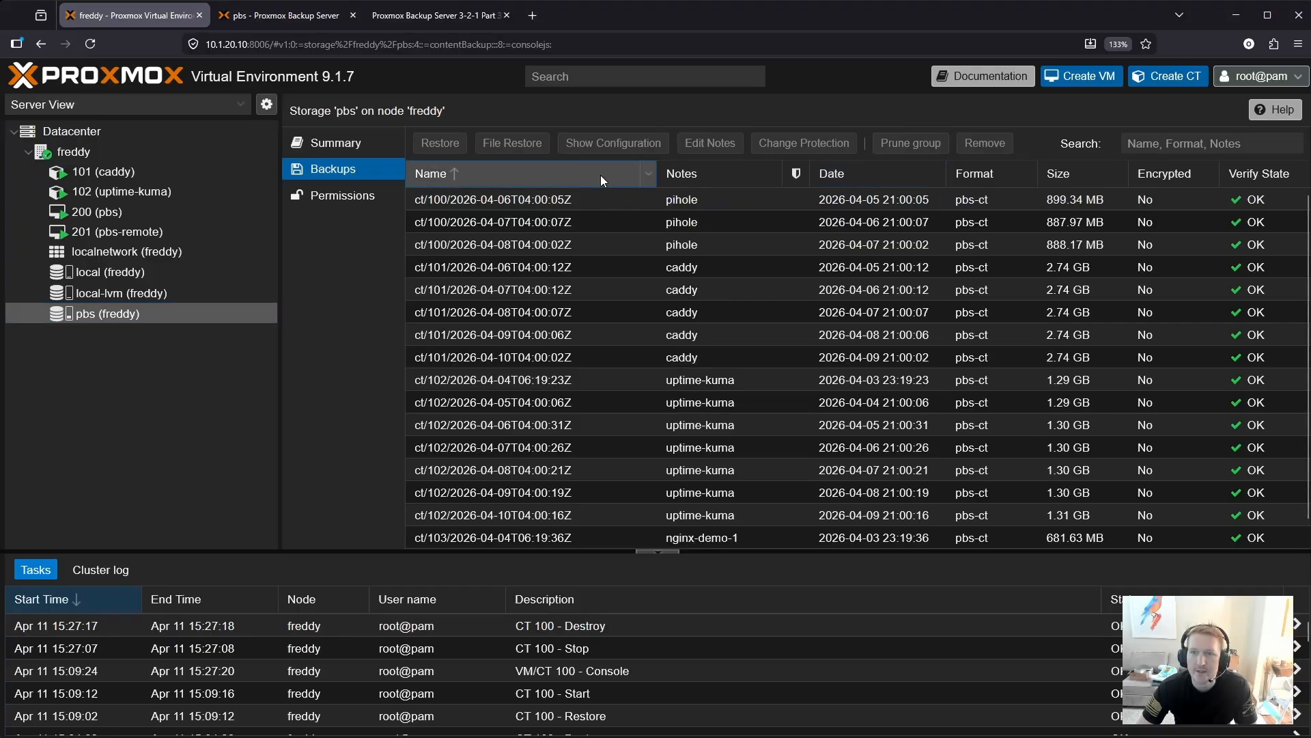
- Restore backup ct/100/2026-04-08T04:00:02Z as CT 100 on local-lvm with Start after restore enabled, and close the task output once it finishes
click(534, 240)
click(444, 142)
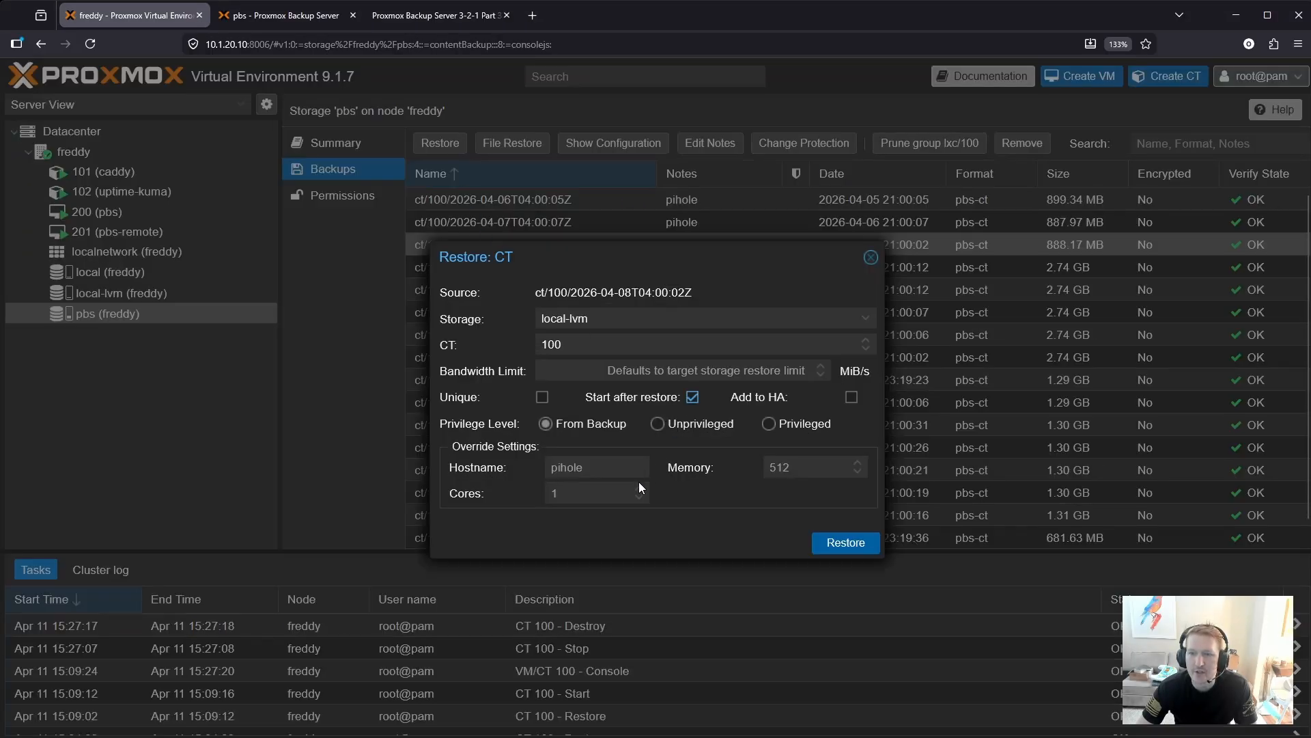
click(862, 543)
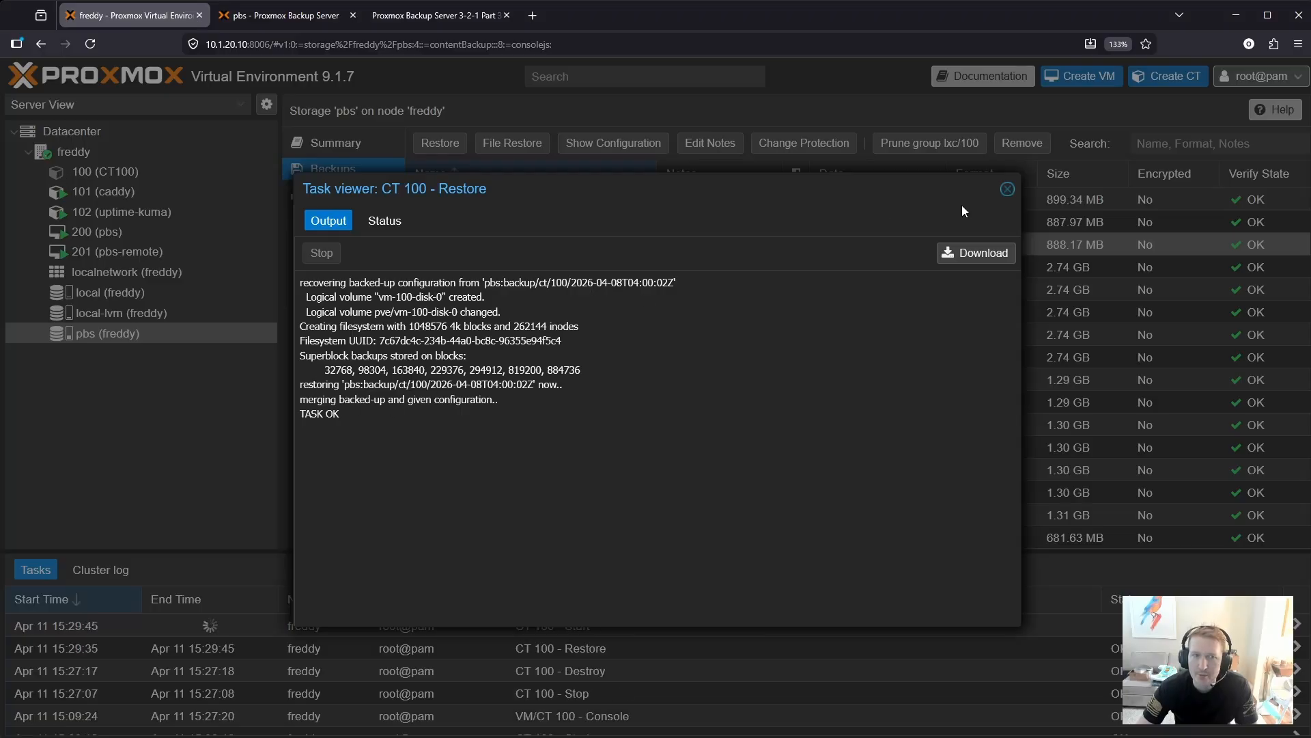
click(1007, 190)
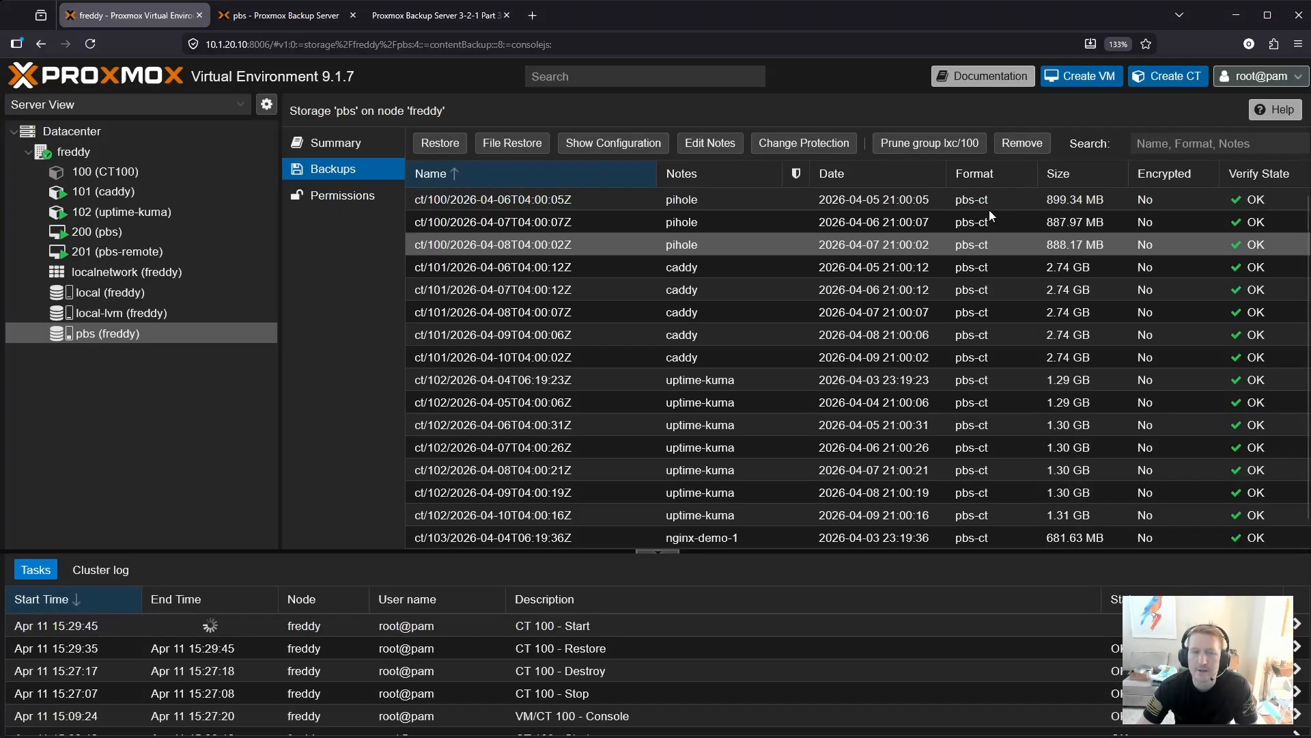
- Open the console of the restored container 100 and submit root at its login prompt
click(101, 173)
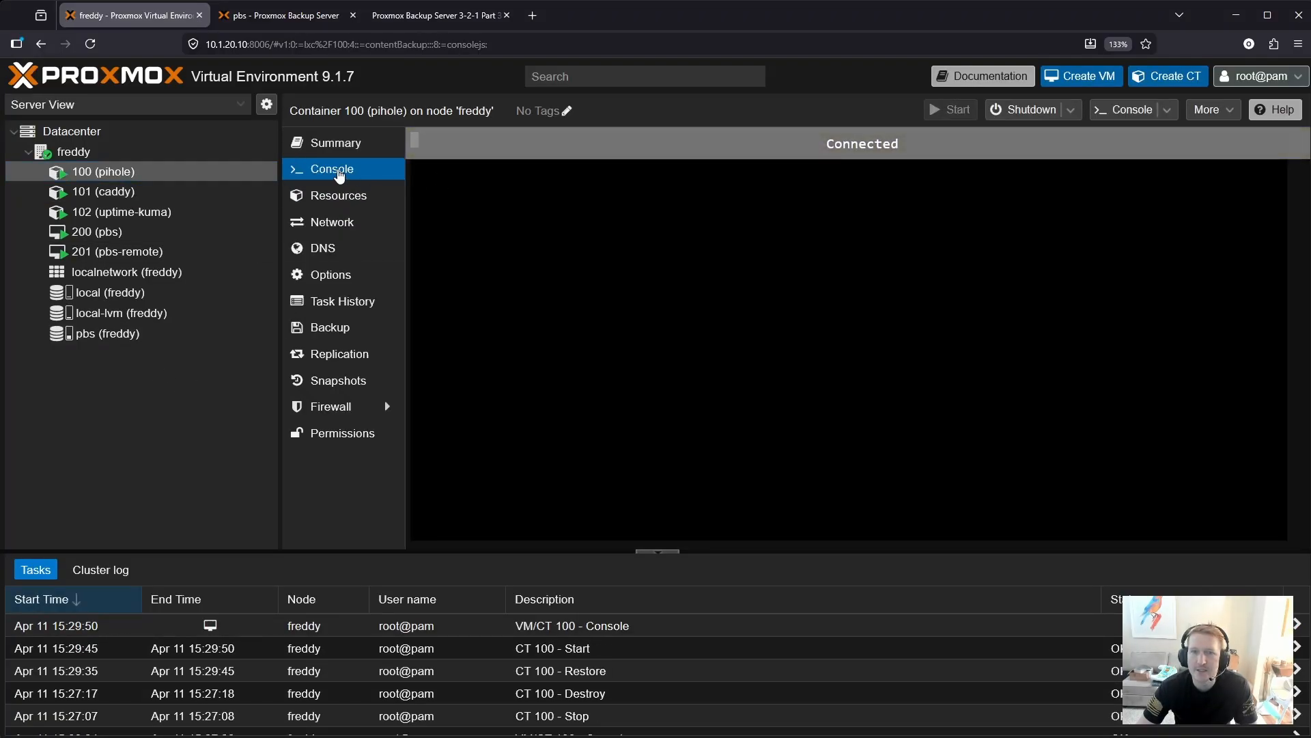
text(root)
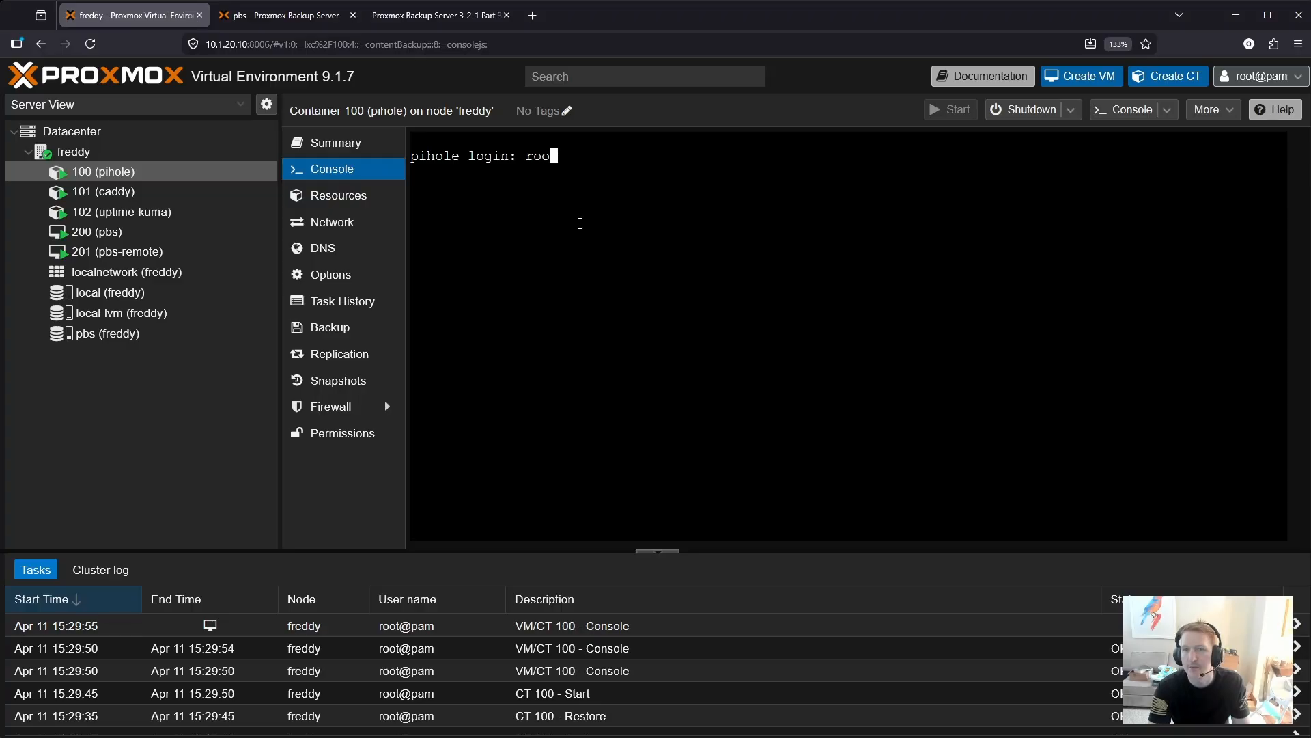
key(Return)
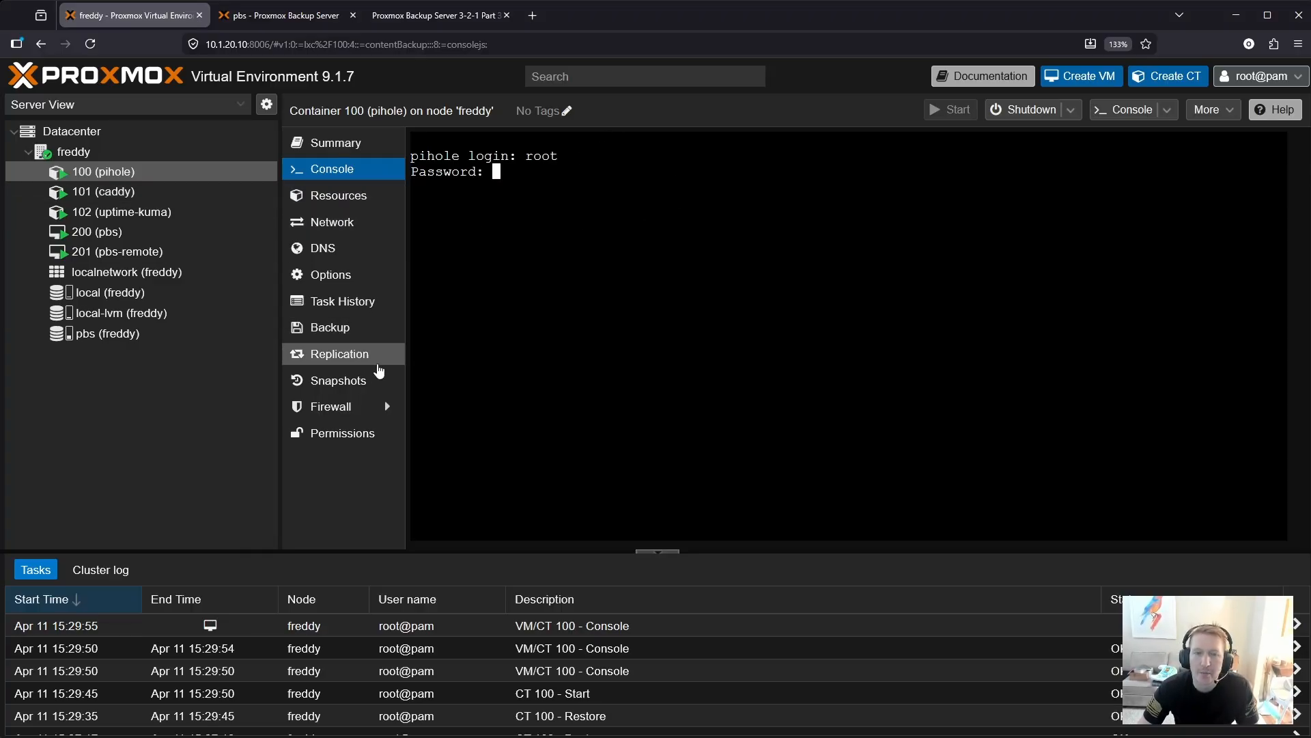
- Switch to the LocalHake Part 3 guide and review its recovery, cost, troubleshooting and summary sections, ending back at the article's title
click(441, 21)
scroll(496, 461, down, 2)
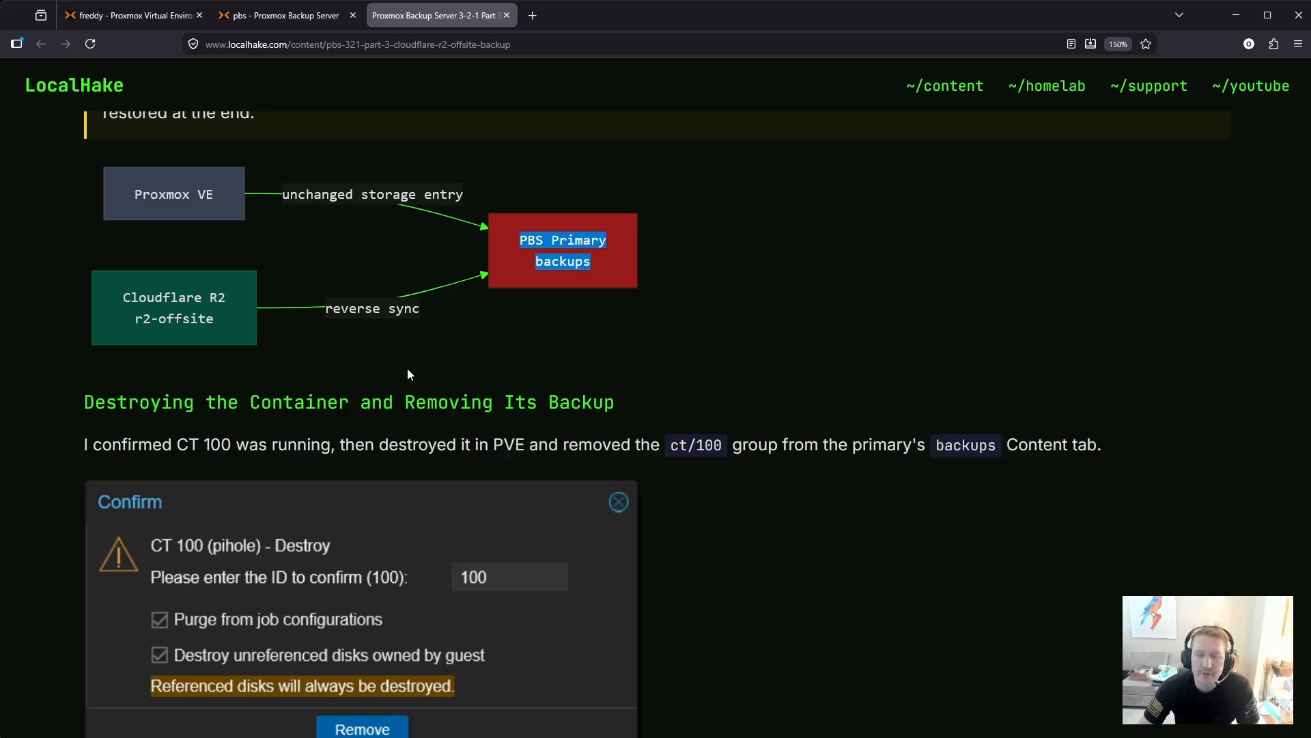
scroll(407, 368, down, 2)
scroll(407, 368, down, 20)
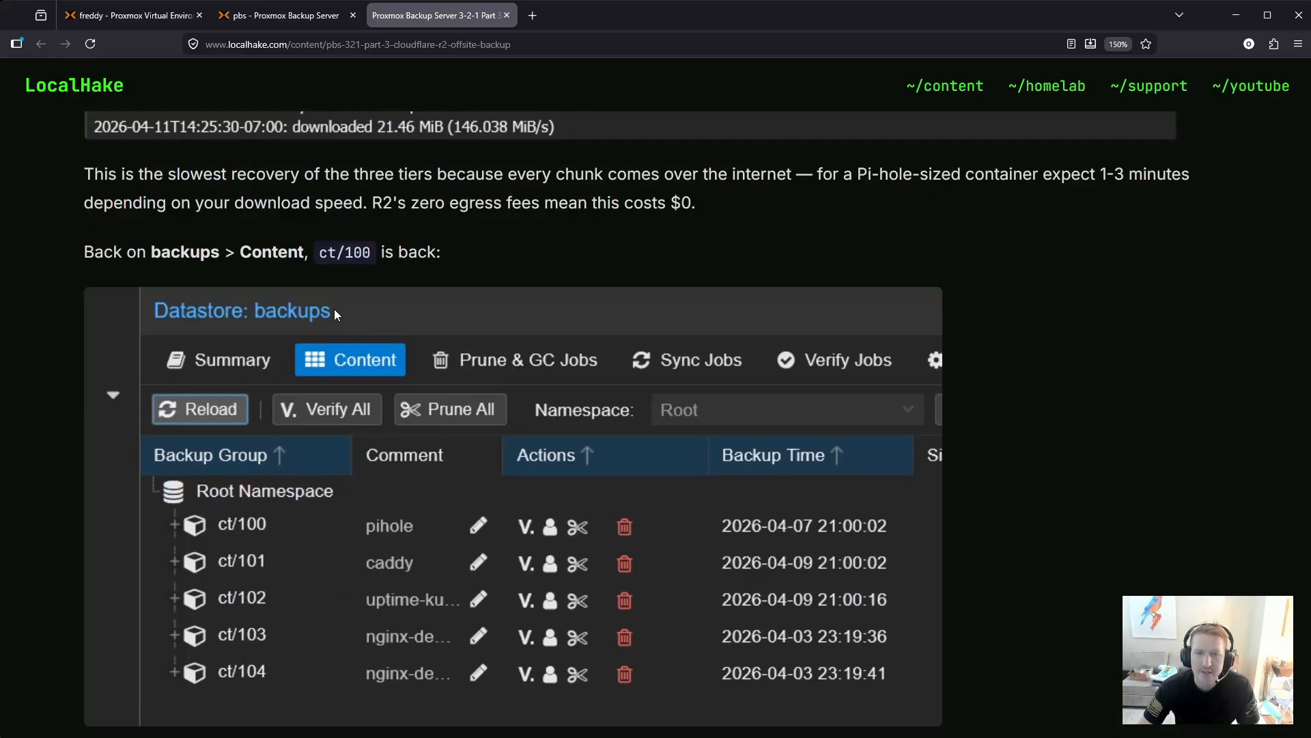
scroll(317, 318, down, 15)
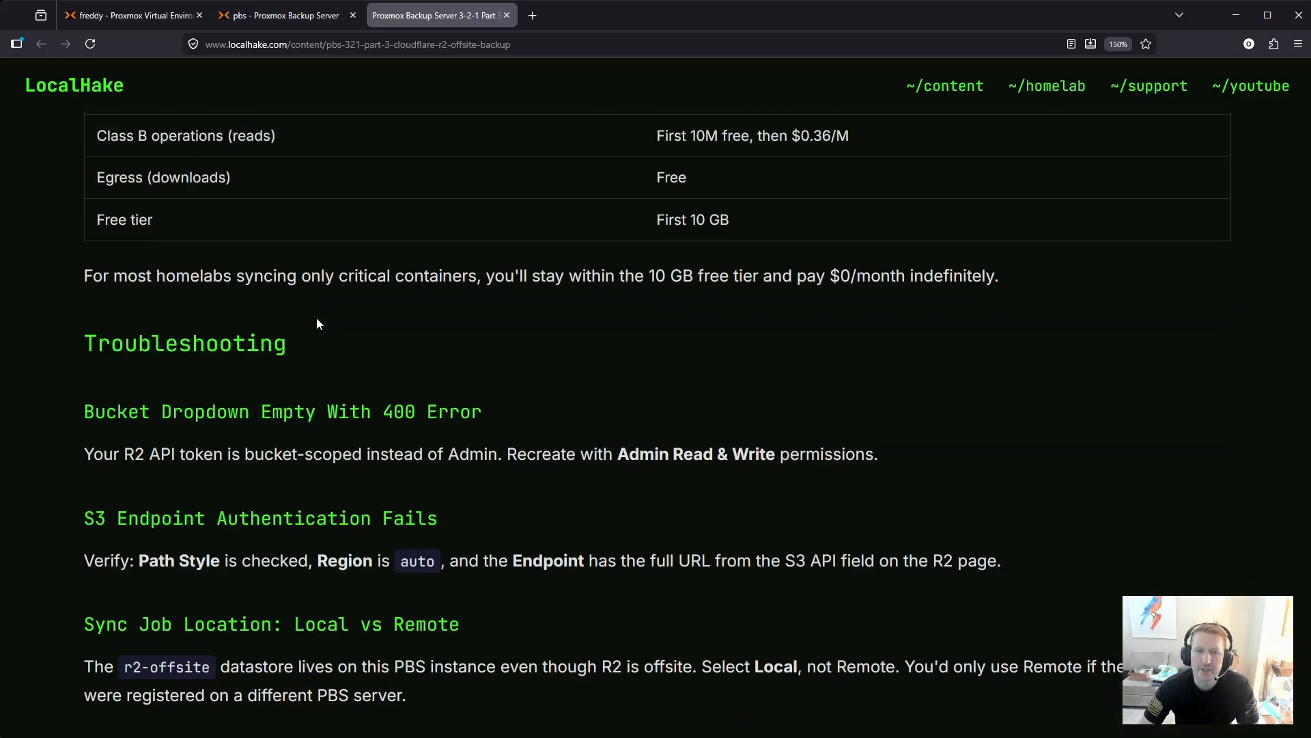
scroll(219, 286, down, 2)
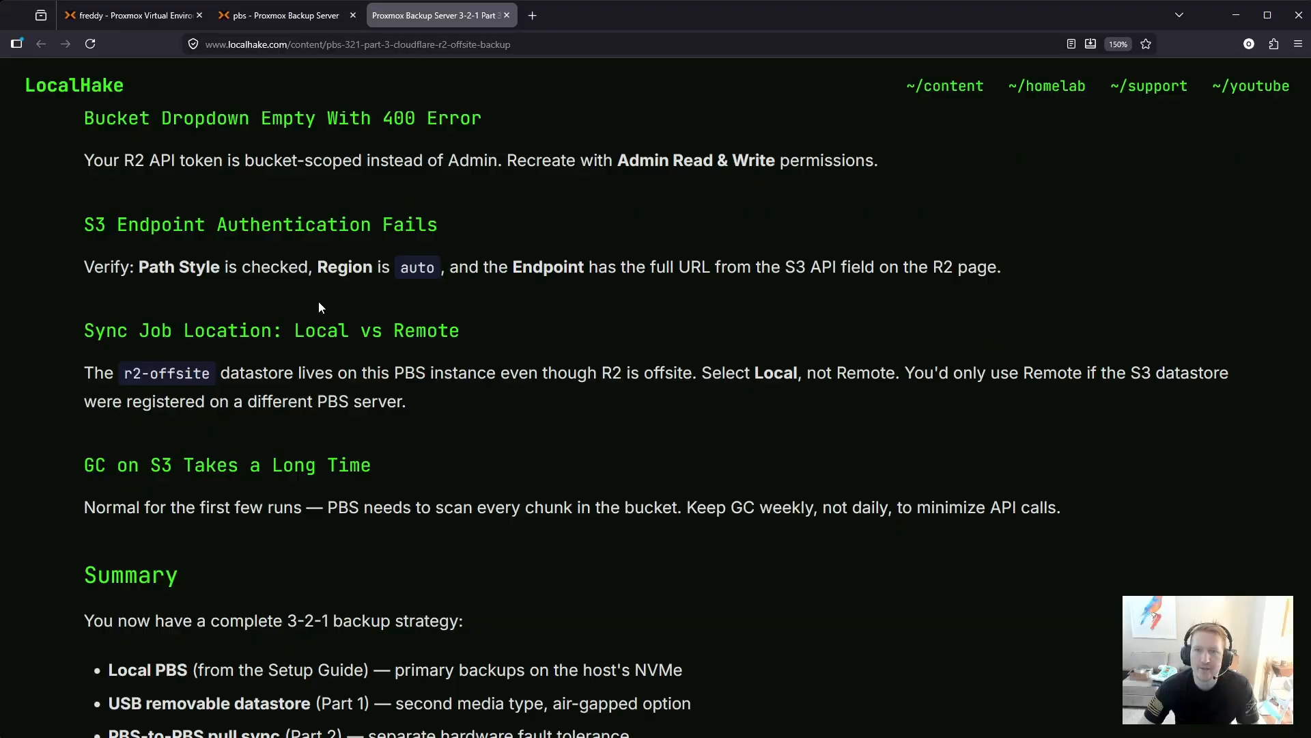
scroll(318, 301, down, 2)
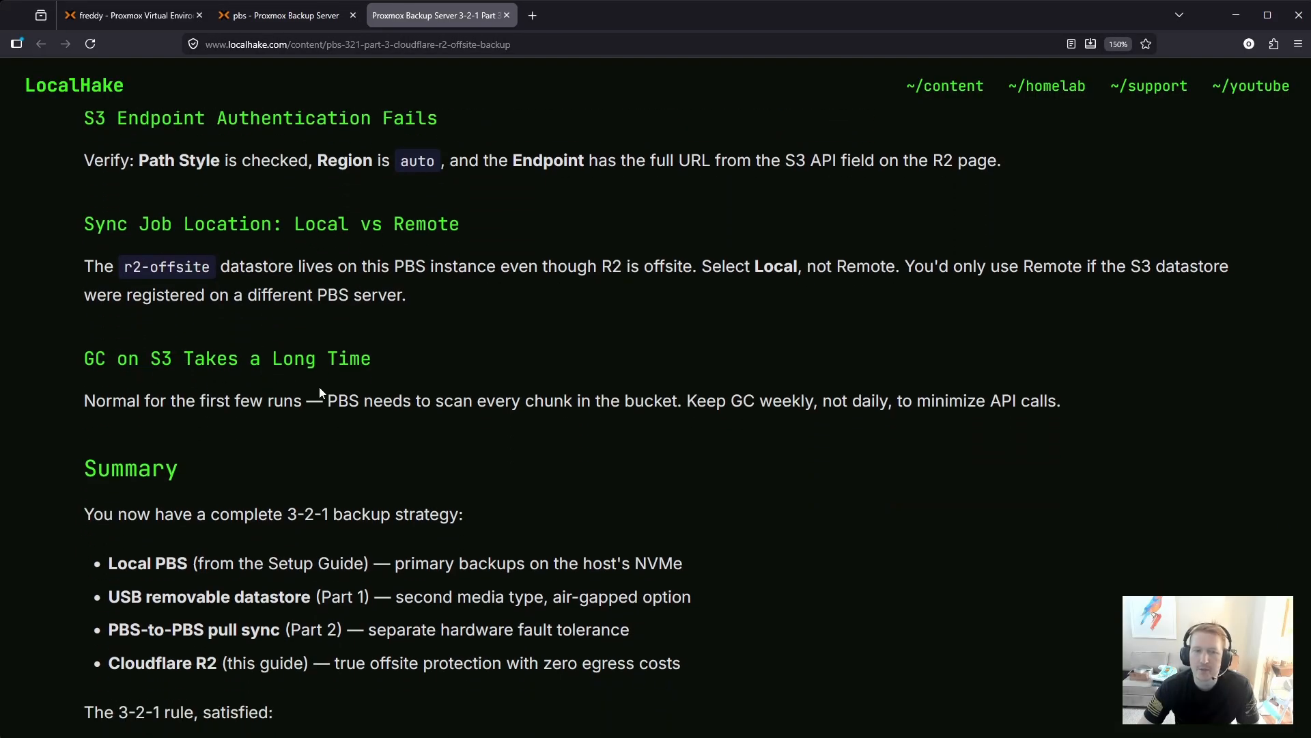
scroll(191, 391, down, 6)
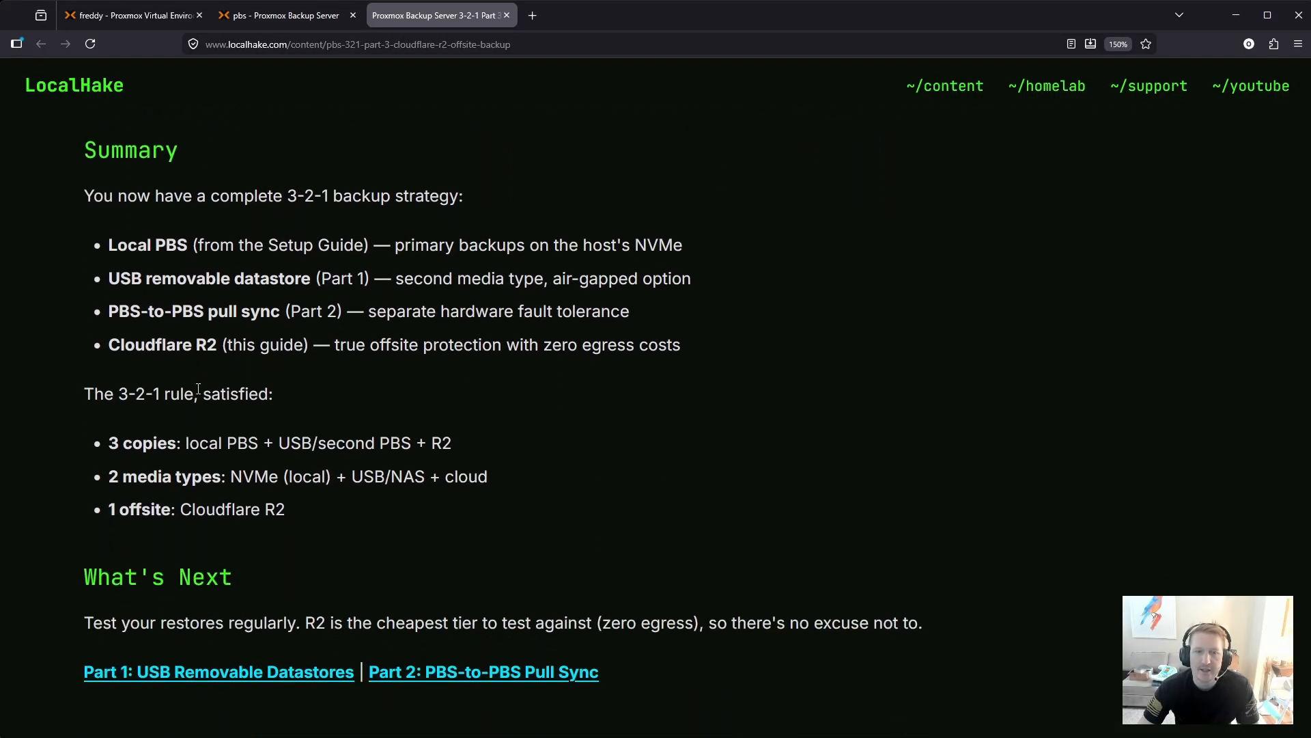
scroll(373, 357, down, 2)
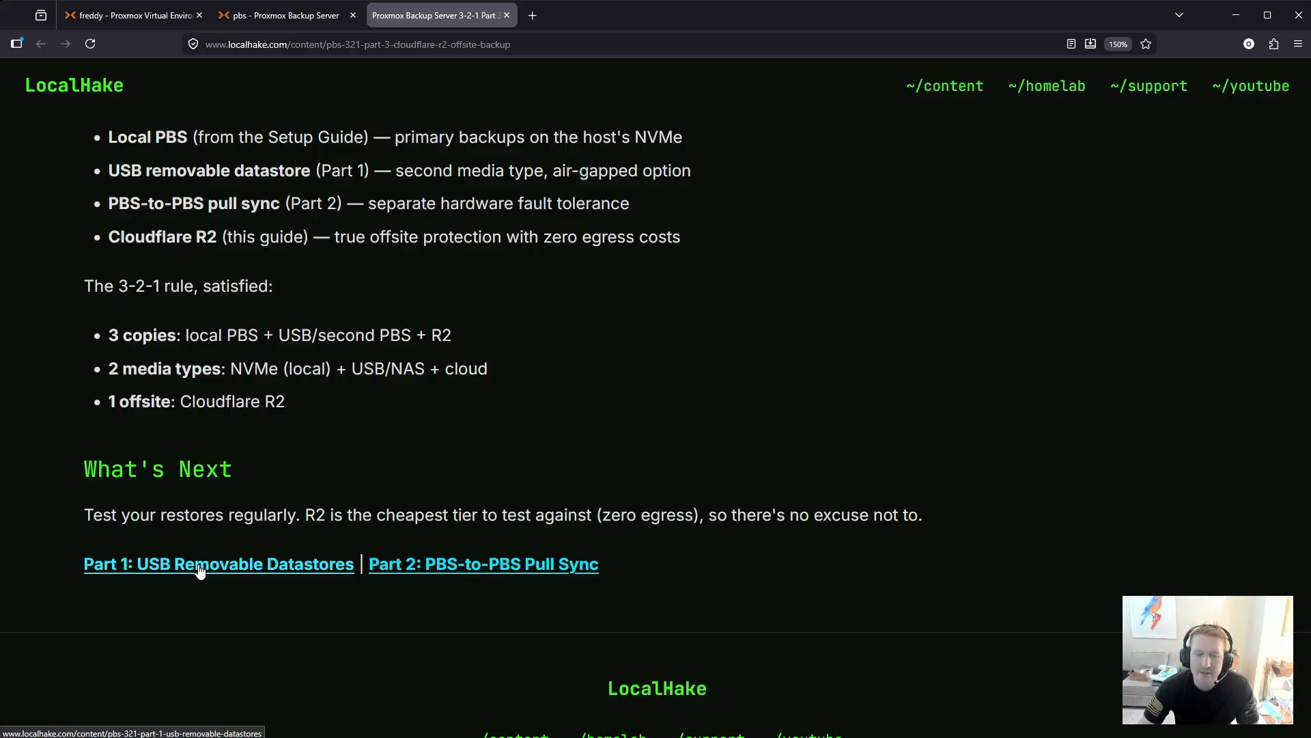
scroll(314, 519, up, 10)
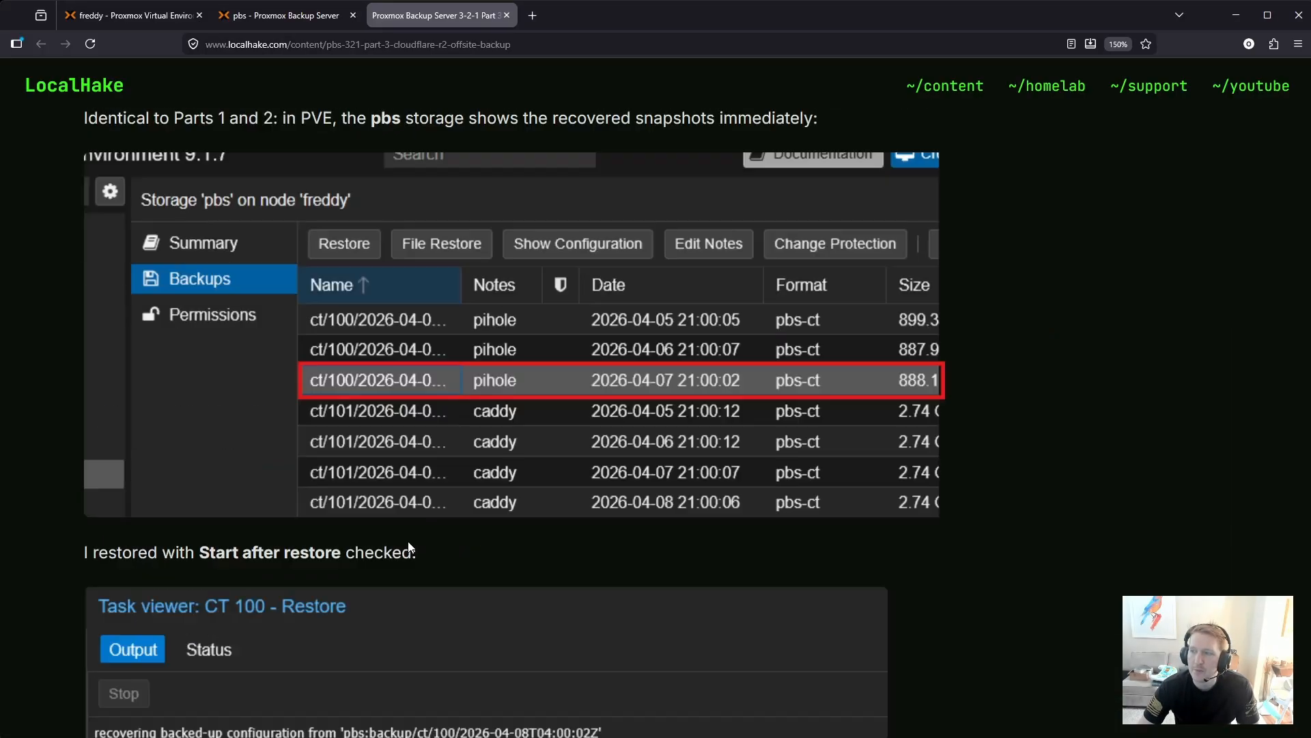
scroll(407, 541, up, 5)
drag(1309, 573, 1309, 73)
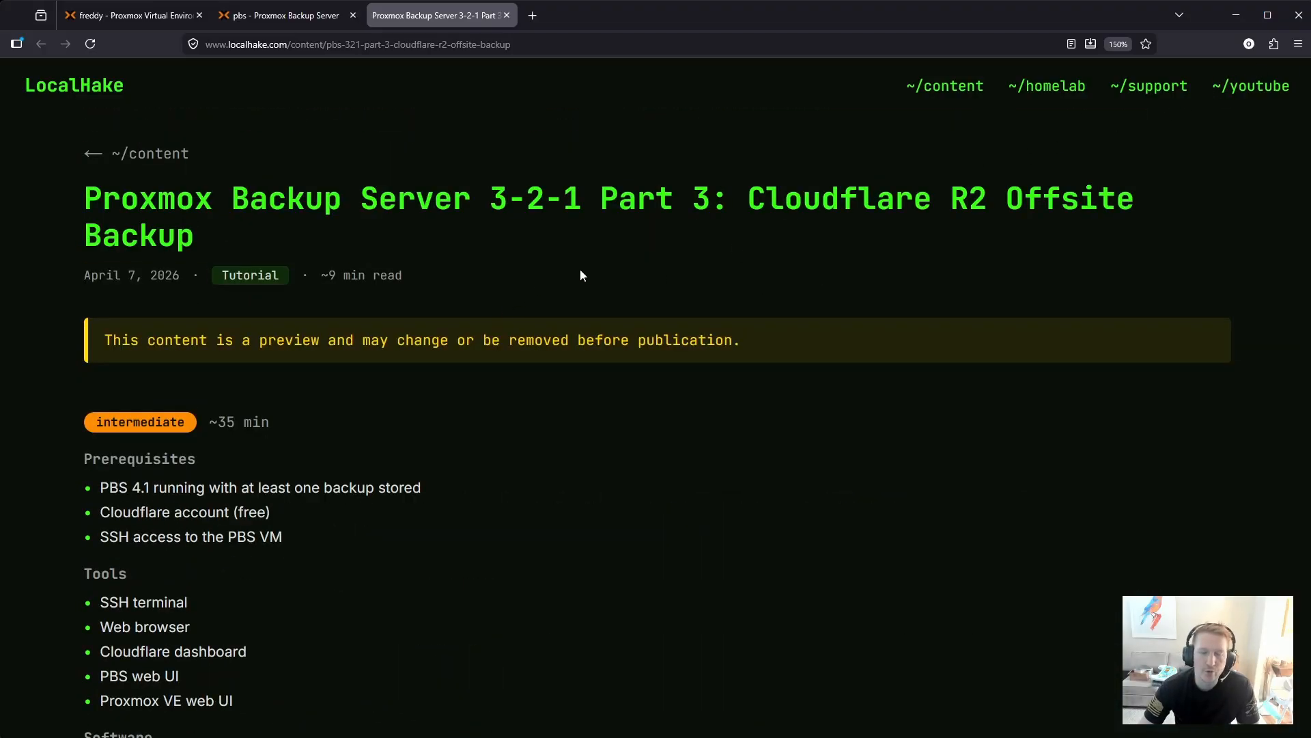